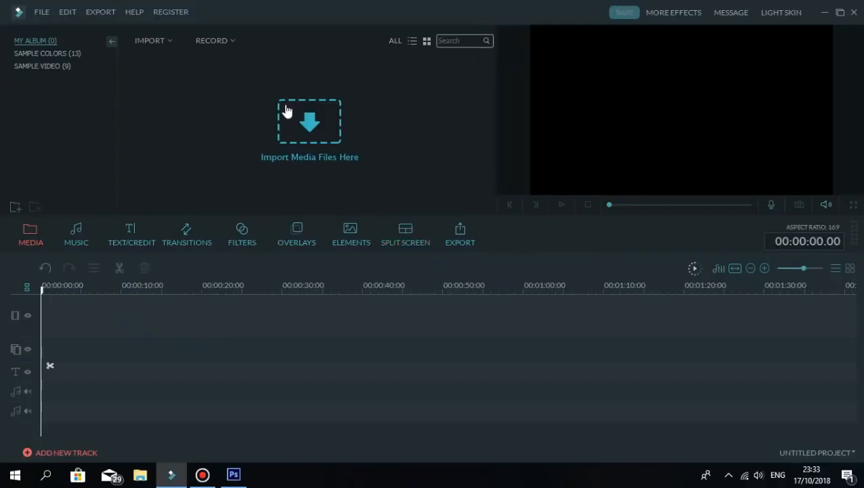
Step: Import the video VID_20171126_104350 from the EDIT folder and place it at the start of the video track
click(305, 116)
drag(335, 33, 359, 35)
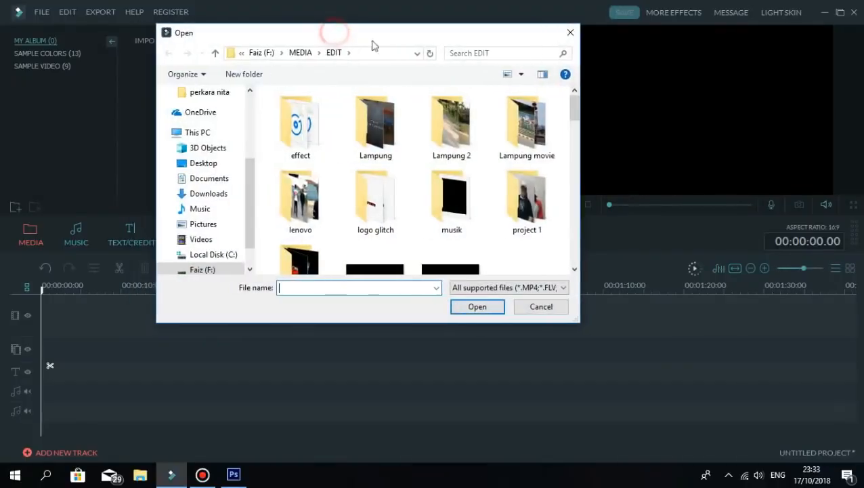
scroll(575, 118, down, 4)
scroll(576, 116, up, 4)
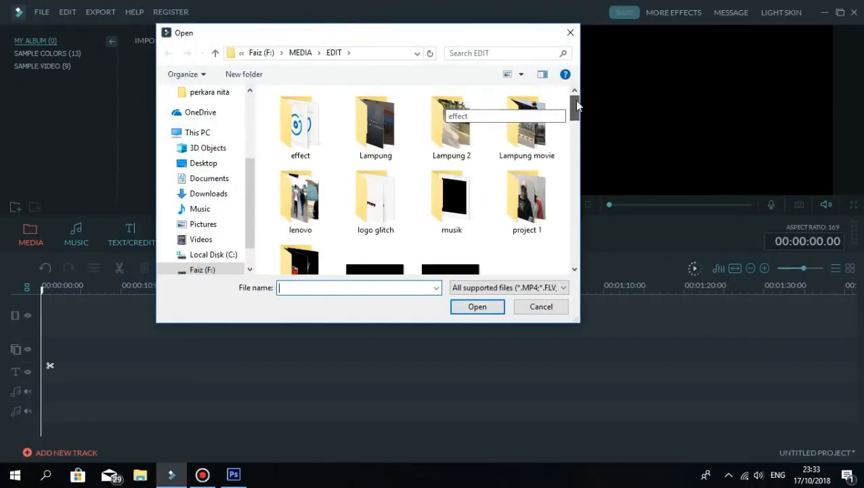
scroll(576, 115, down, 10)
scroll(573, 203, up, 4)
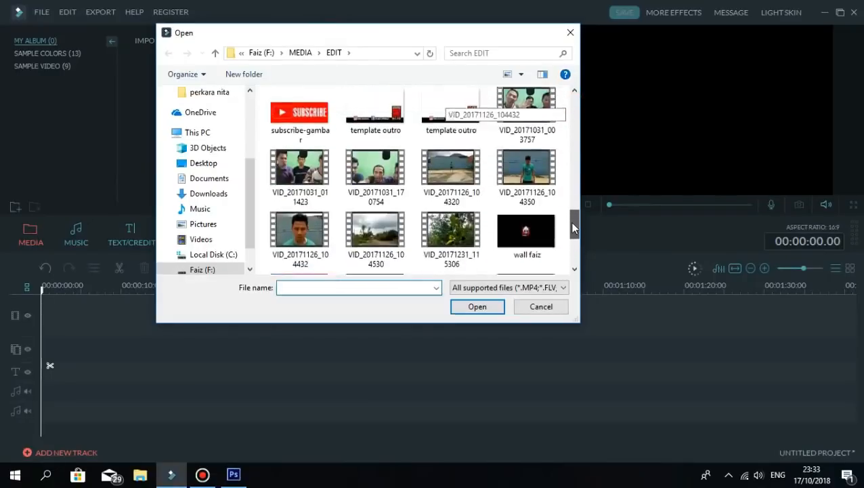
click(528, 209)
click(471, 306)
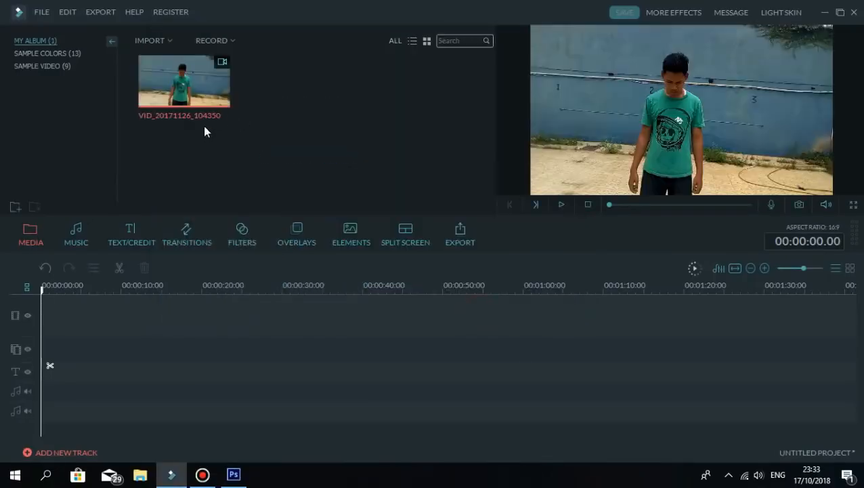
drag(228, 211, 212, 307)
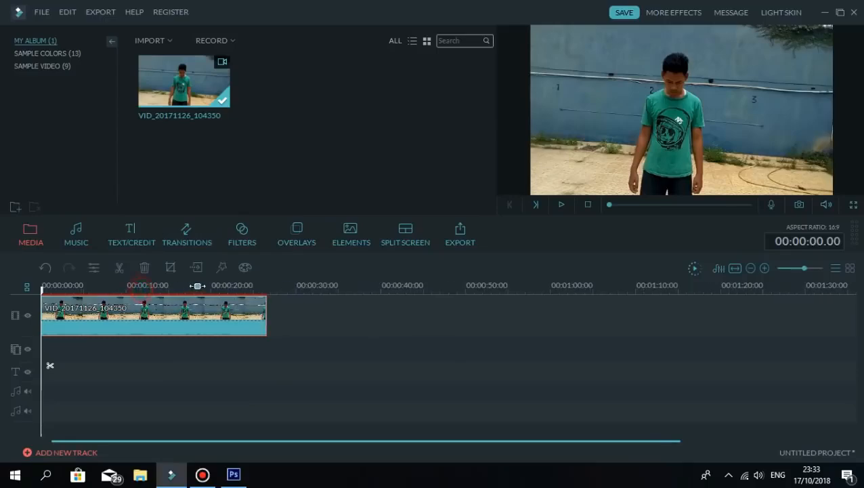
Step: Split the clip at about 00:00:05.11 and delete the part before the cut
drag(43, 293, 111, 292)
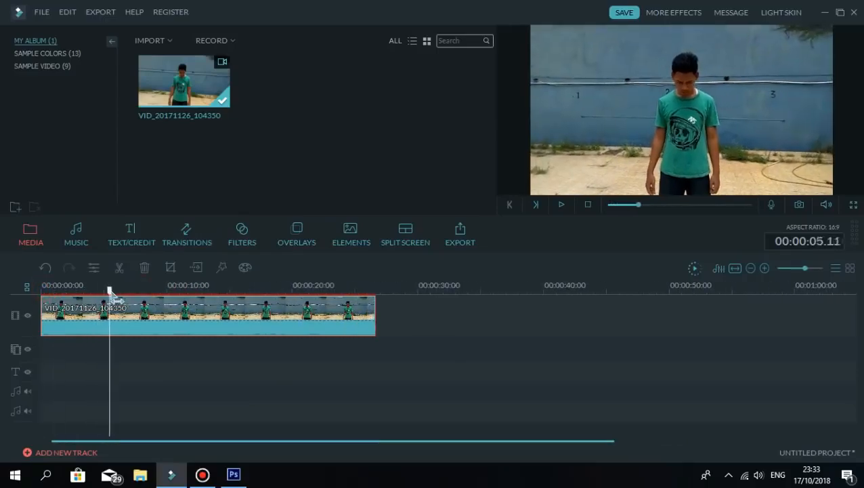
click(120, 364)
click(86, 324)
key(Delete)
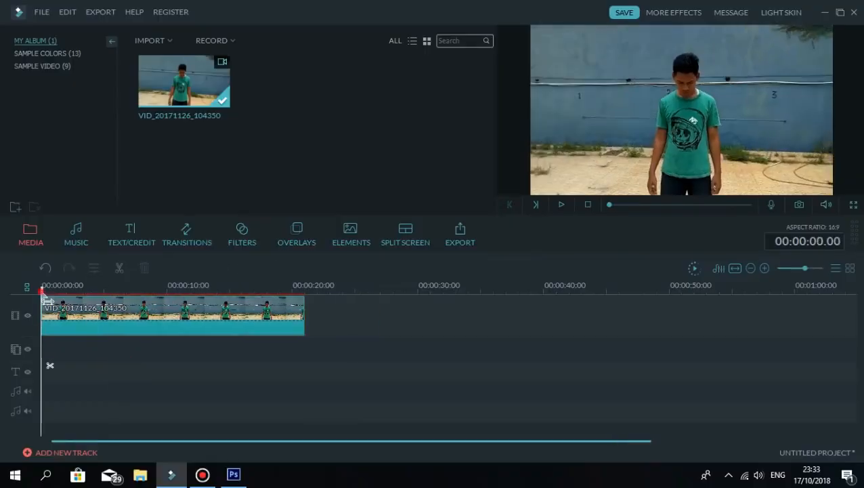
Step: Split the clip at 00:00:17.01, delete the part after the cut, and return the playhead to the start
drag(42, 292, 256, 293)
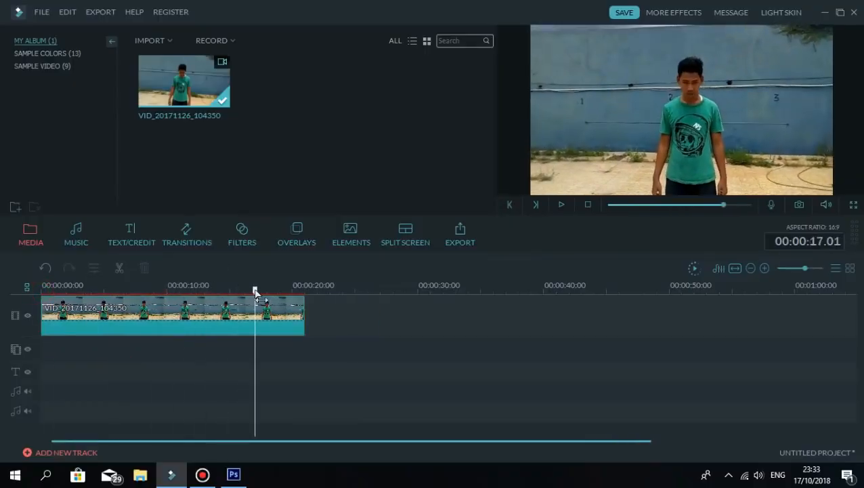
click(278, 332)
click(264, 365)
click(285, 322)
key(Delete)
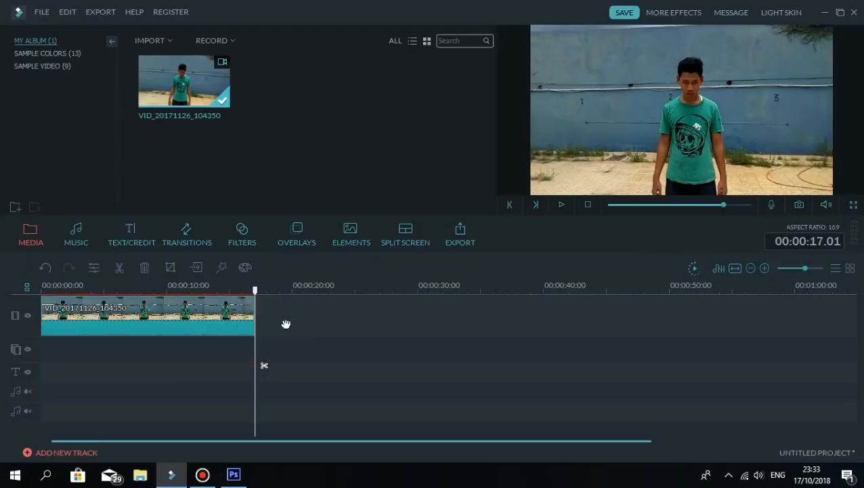
click(588, 204)
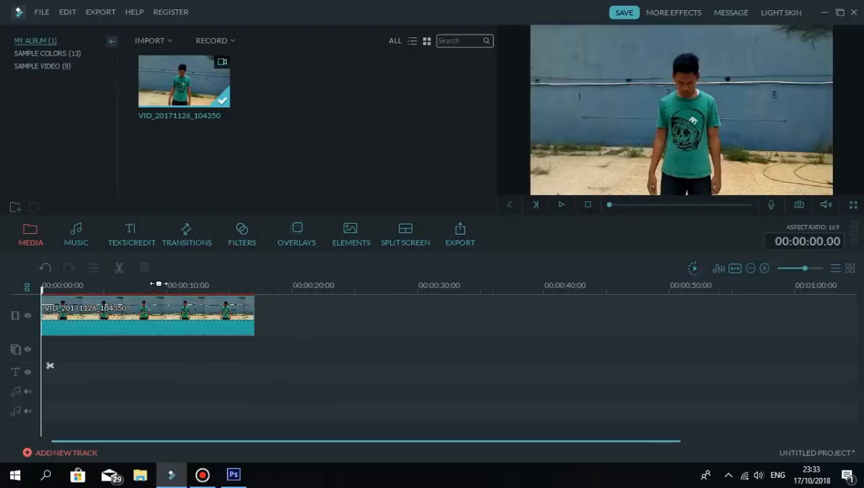
Step: Take a snapshot of the clip's frame at 00:00:06.16
drag(157, 288, 397, 286)
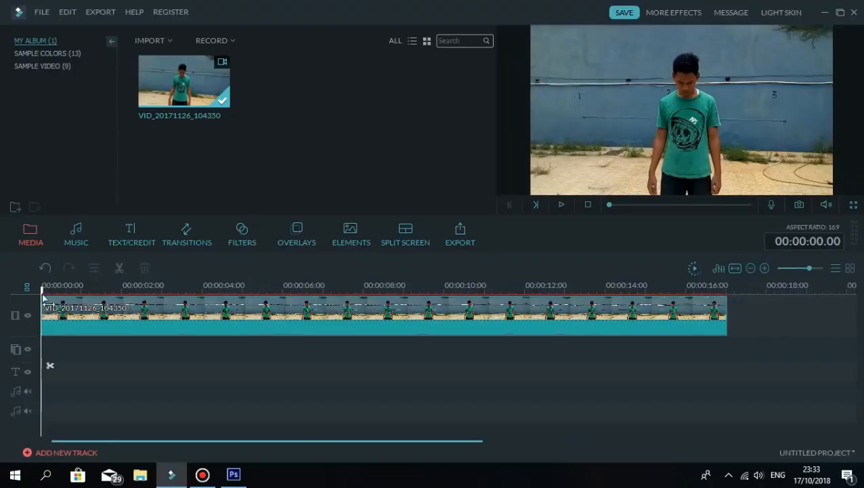
drag(42, 290, 311, 291)
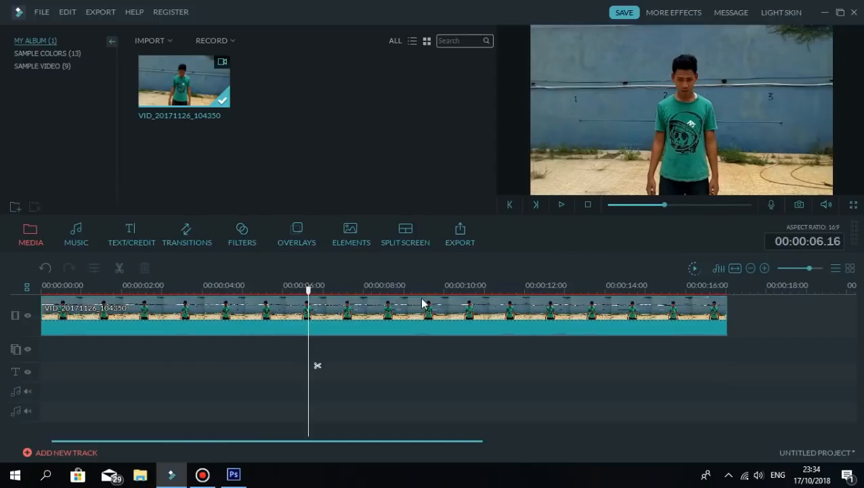
click(344, 323)
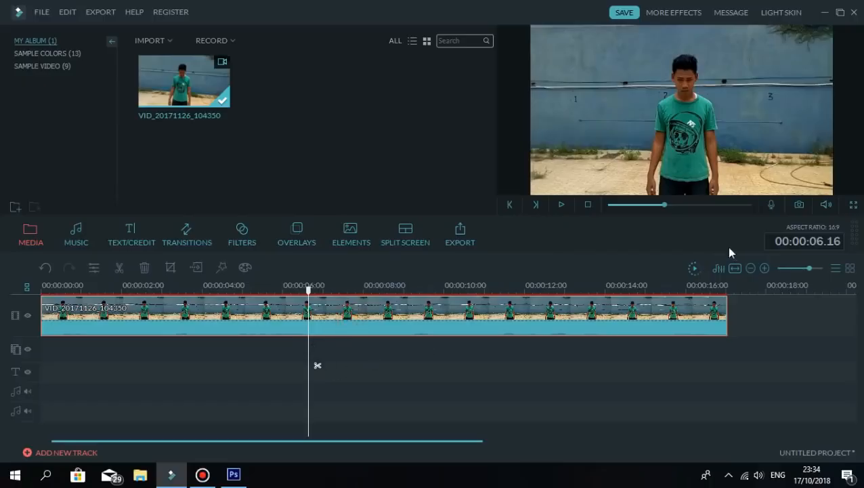
click(800, 208)
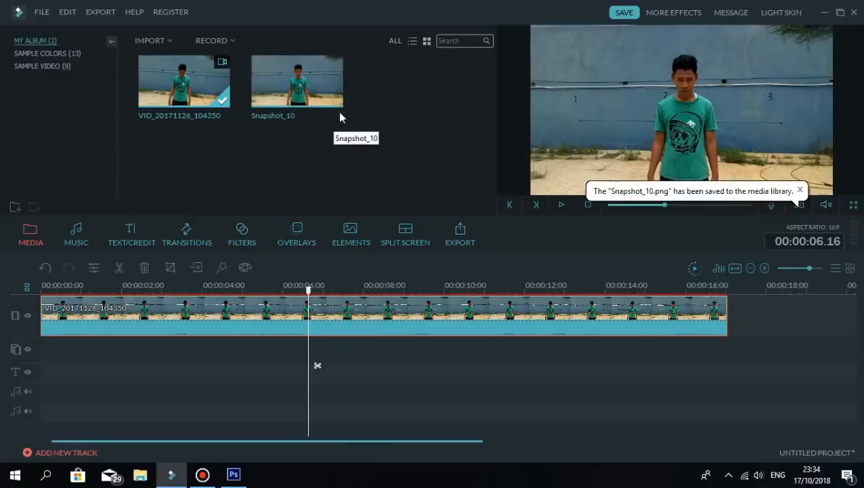
Step: Reveal Snapshot_10 in its Snapshot folder and open the image in Photoshop
right_click(324, 88)
click(369, 222)
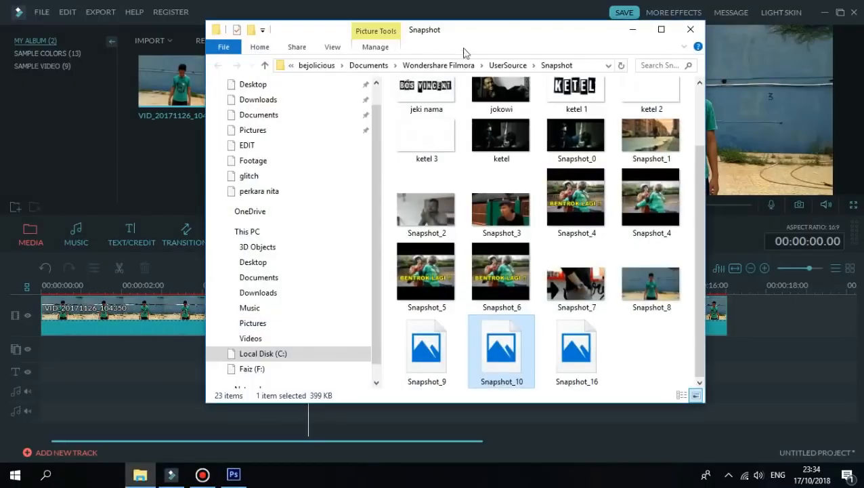
drag(493, 31, 466, 26)
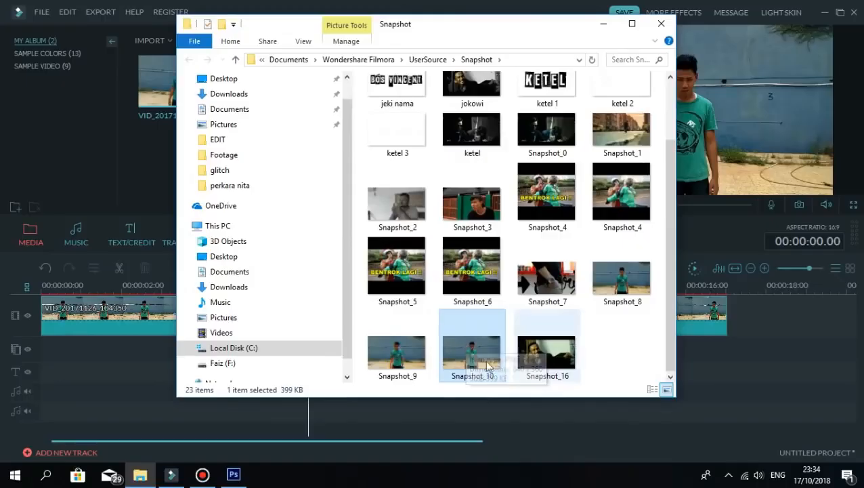
mouse_move(474, 346)
mouse_down()
mouse_move(439, 378)
mouse_move(230, 473)
mouse_move(347, 166)
mouse_up()
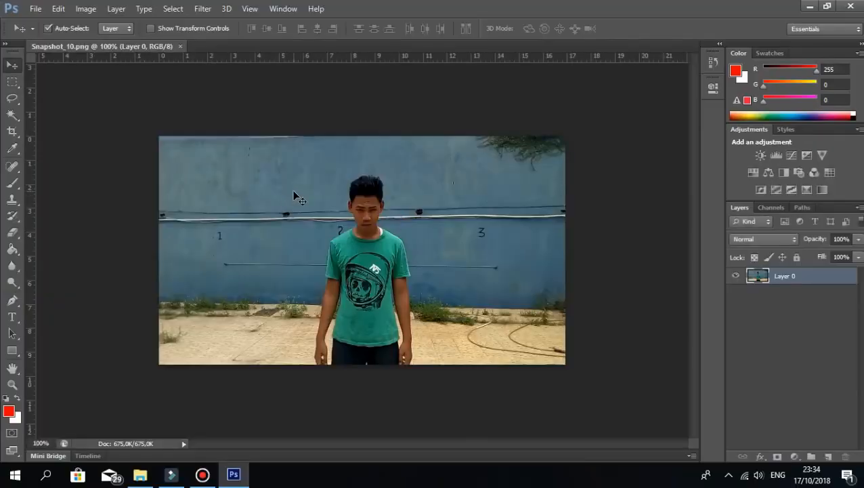
Step: Enlarge the view of Snapshot_10 and activate the Rectangular Marquee tool
key(ctrl+plus)
scroll(451, 195, down, 3)
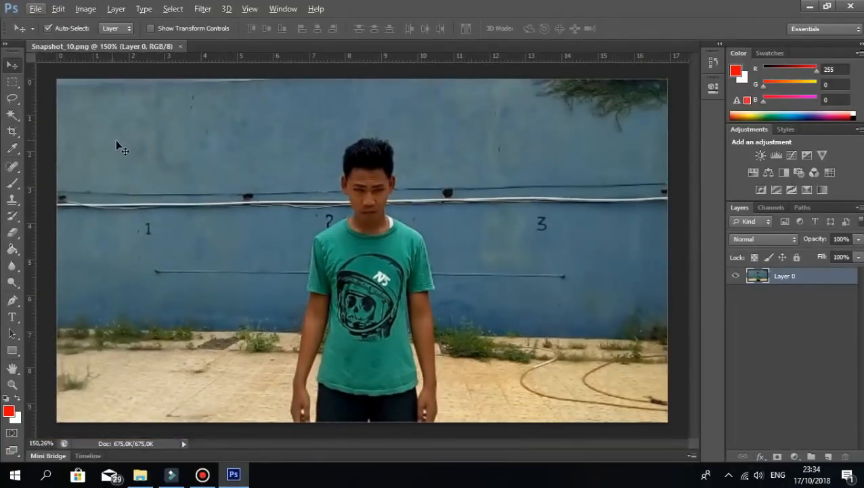
click(16, 84)
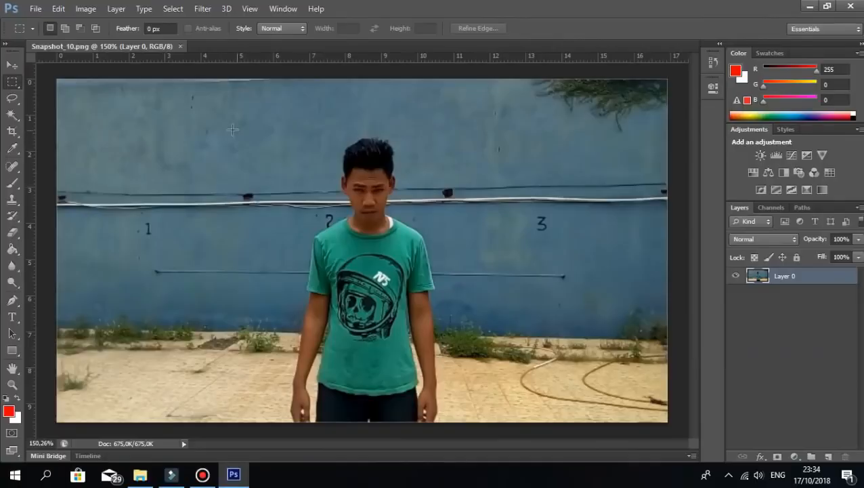
drag(201, 129, 536, 146)
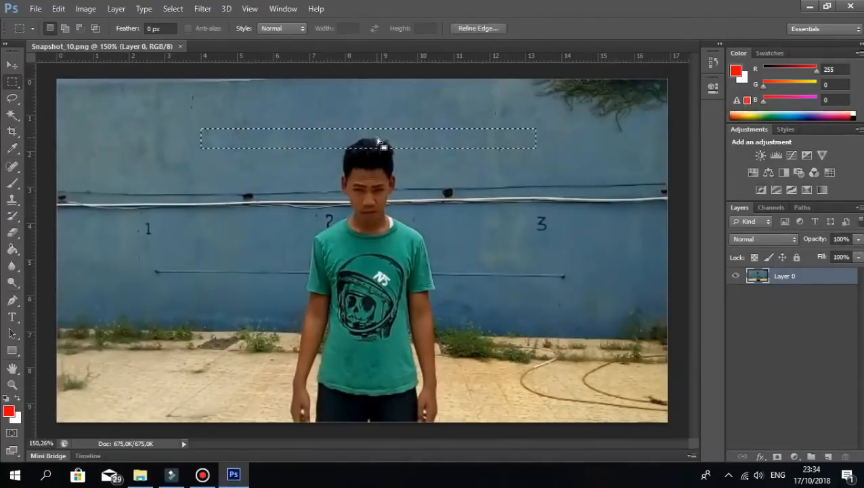
drag(381, 141, 380, 144)
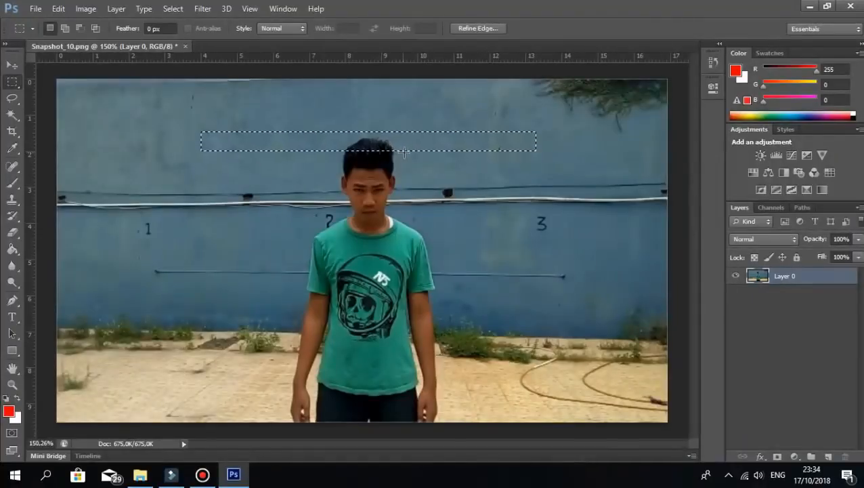
click(553, 168)
drag(227, 128, 539, 134)
key(Down)
key(Down)
key(Down)
key(Down)
key(Down)
key(Down)
key(Down)
key(Down)
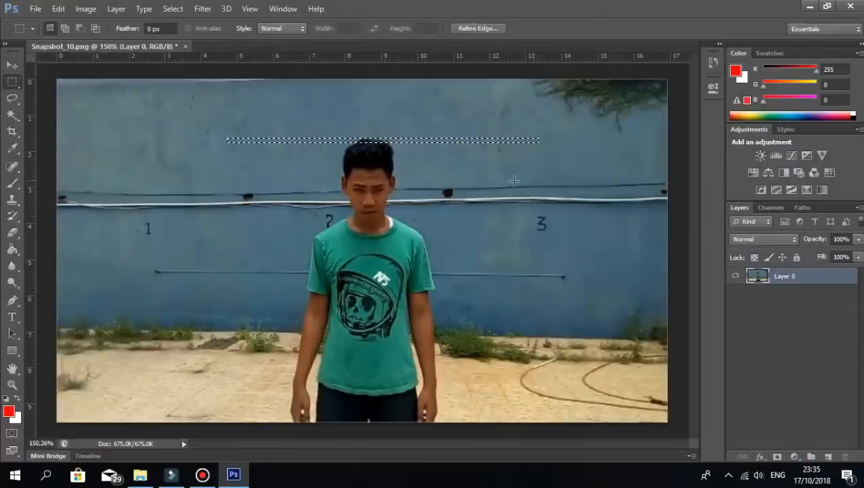
click(474, 146)
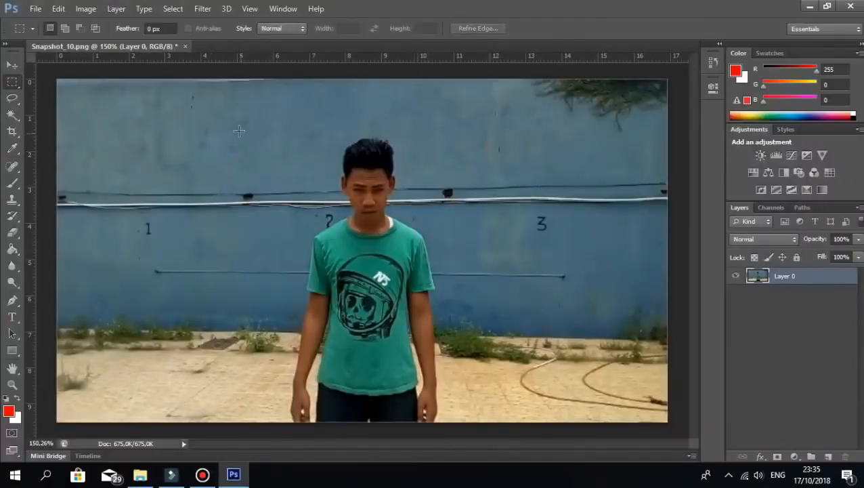
Step: Select a thin horizontal strip across the top of the man's hair, spanning about 4.8 to 12.4 on the horizontal ruler
drag(230, 126, 505, 146)
key(Down)
key(Down)
key(Down)
key(Down)
key(Down)
key(Down)
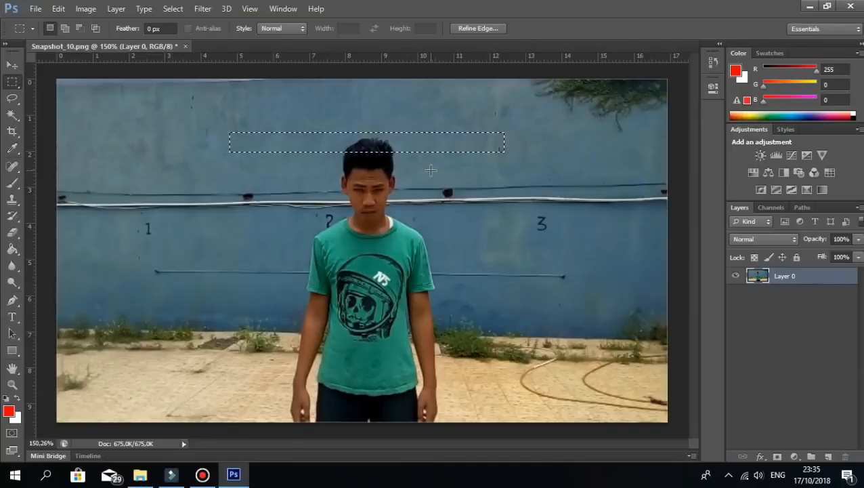
key(Right)
key(Right)
key(Right)
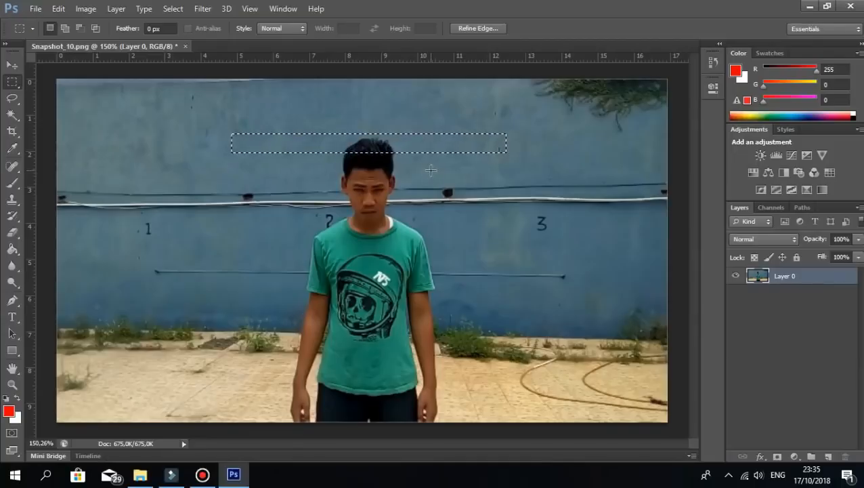
key(Up)
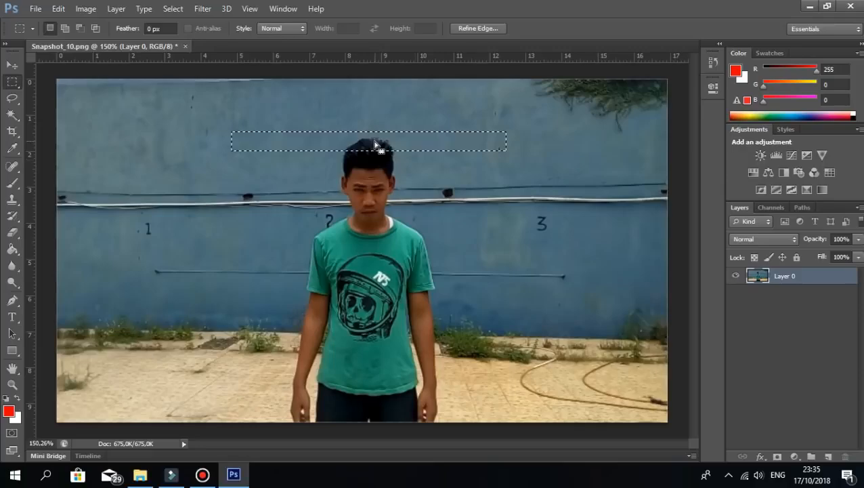
Step: Invert the selection and delete everything outside the thin strip
right_click(407, 143)
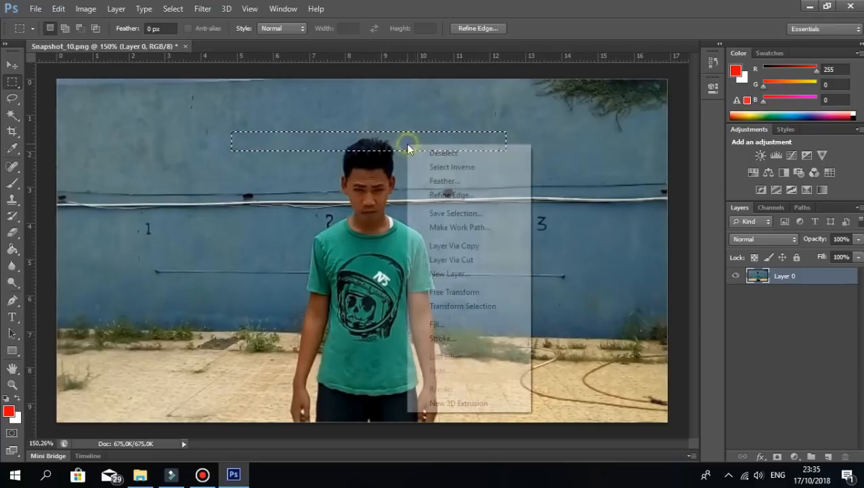
click(458, 167)
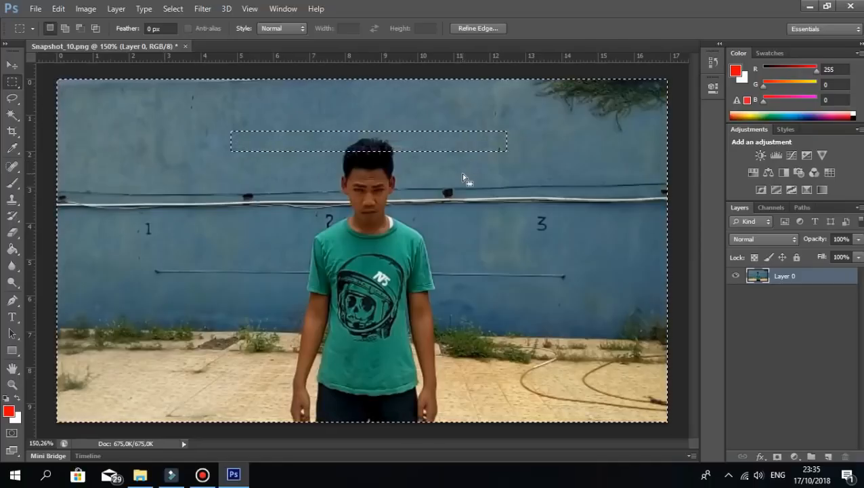
key(Delete)
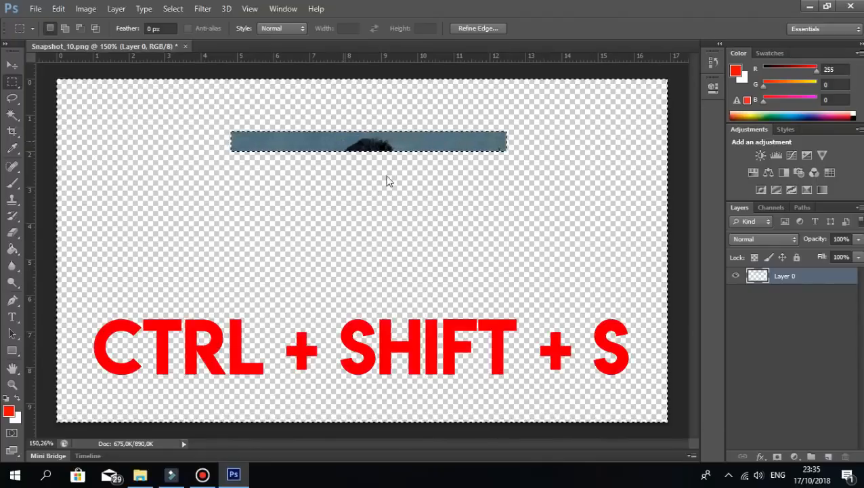
key(ctrl+shift+s)
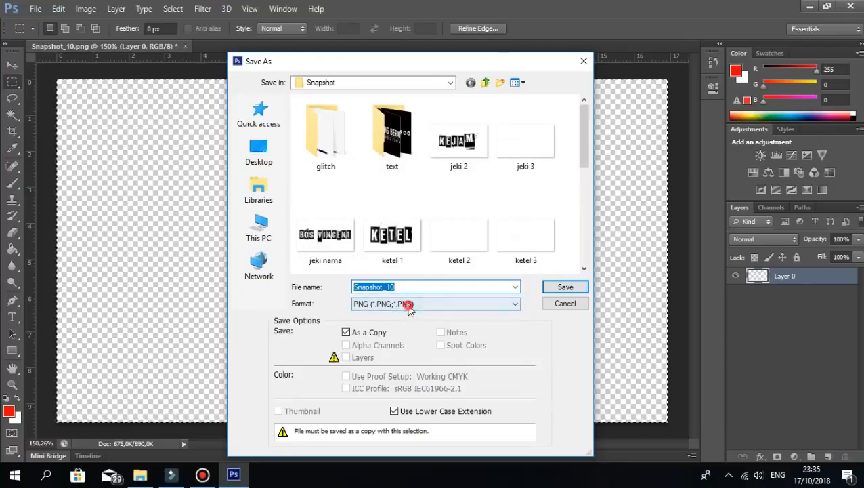
click(408, 304)
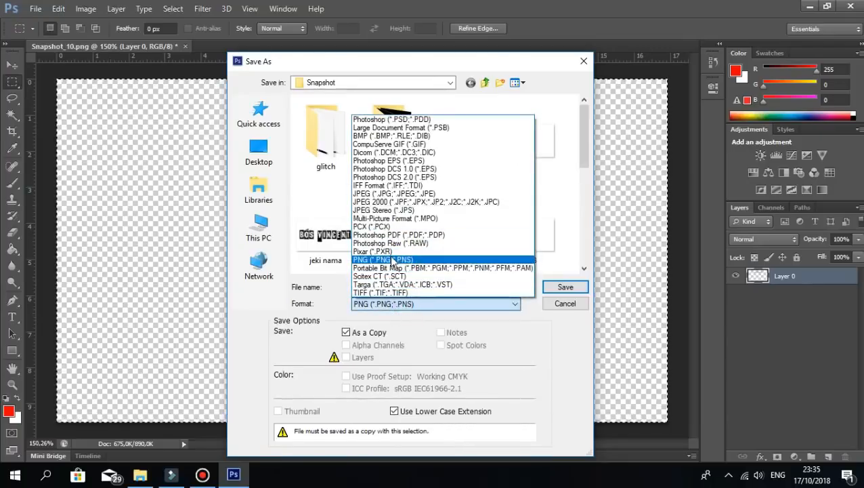
click(393, 260)
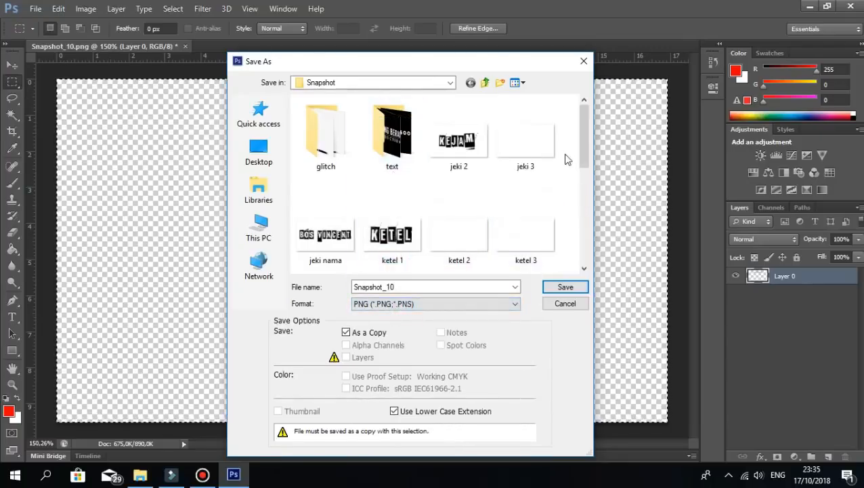
mouse_move(585, 151)
mouse_down()
mouse_move(581, 210)
mouse_move(583, 134)
mouse_up()
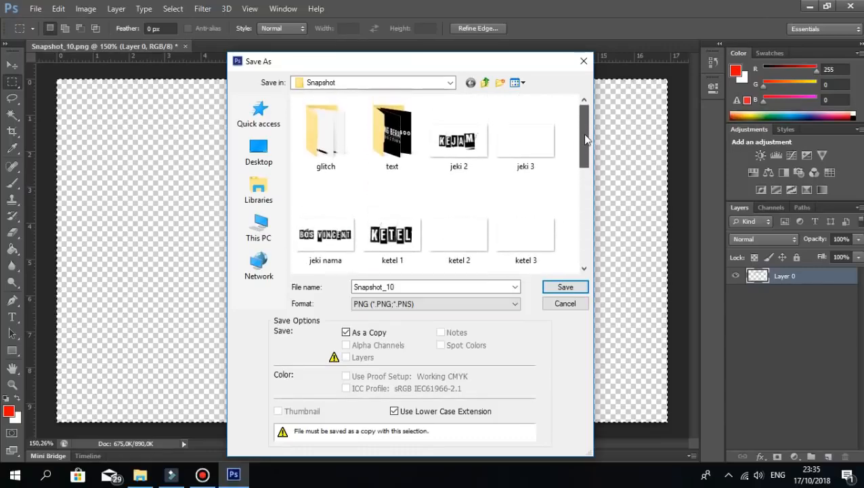
click(327, 145)
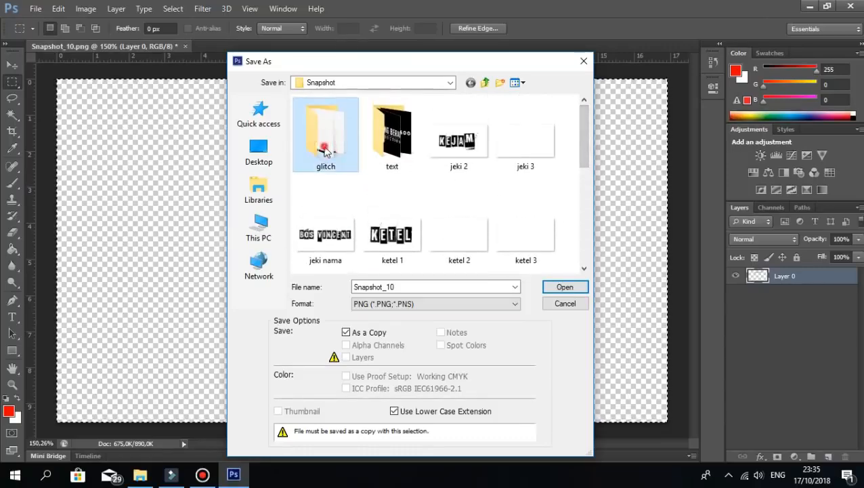
double_click(342, 159)
double_click(426, 287)
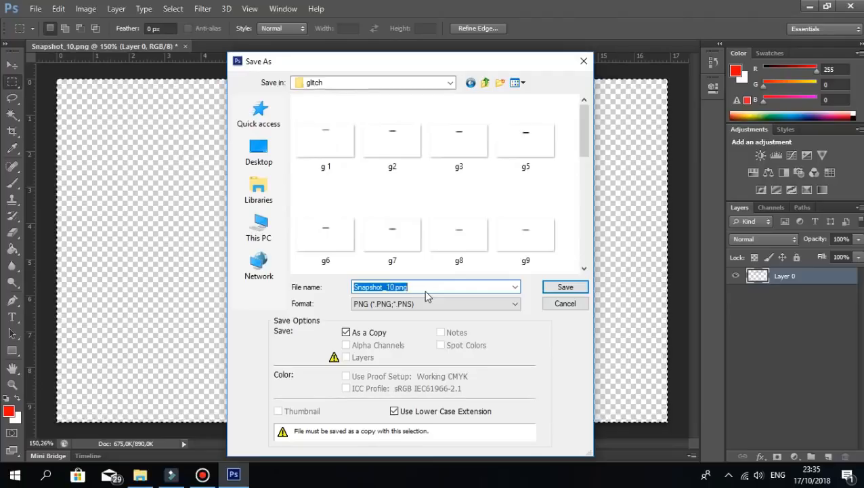
text(g1)
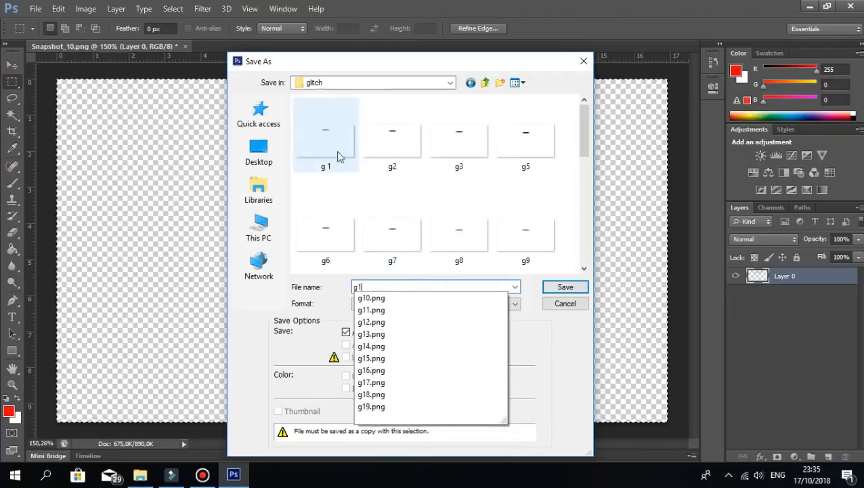
click(581, 338)
click(377, 287)
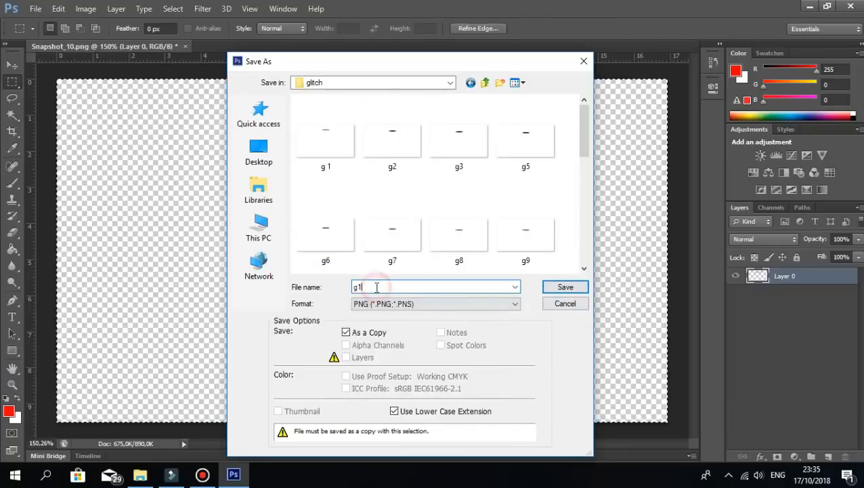
key(BackSpace)
key(BackSpace)
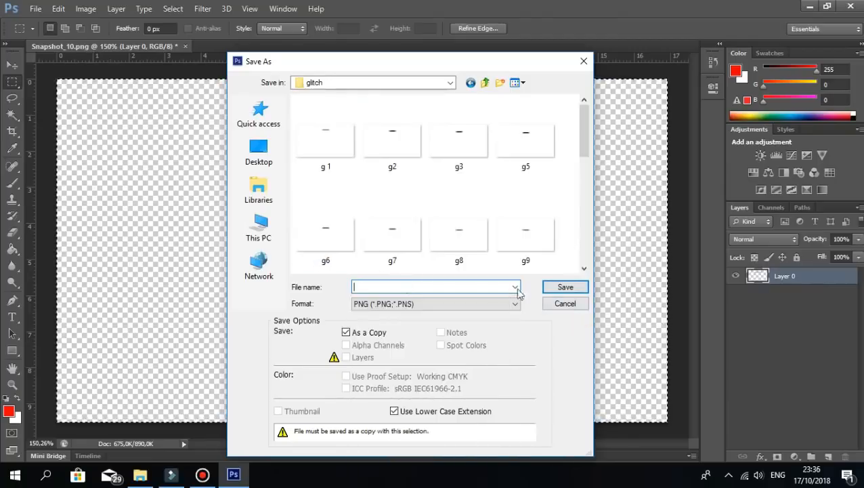
click(569, 304)
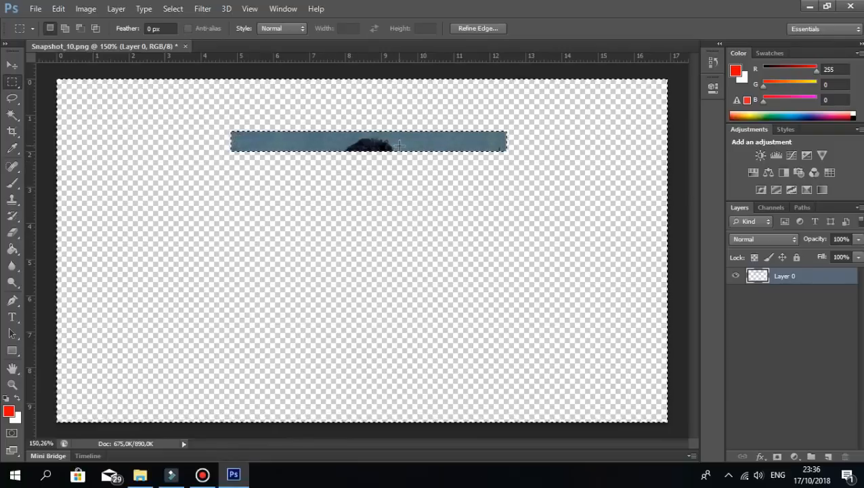
Step: Undo the deletion around the strip to restore the full photo, and invert the selection back to the strip
key(ctrl+alt+z)
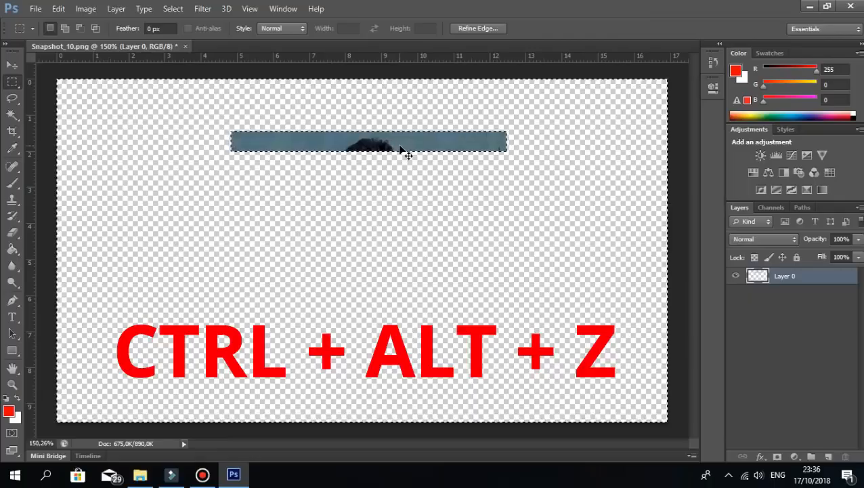
key(ctrl+alt+z)
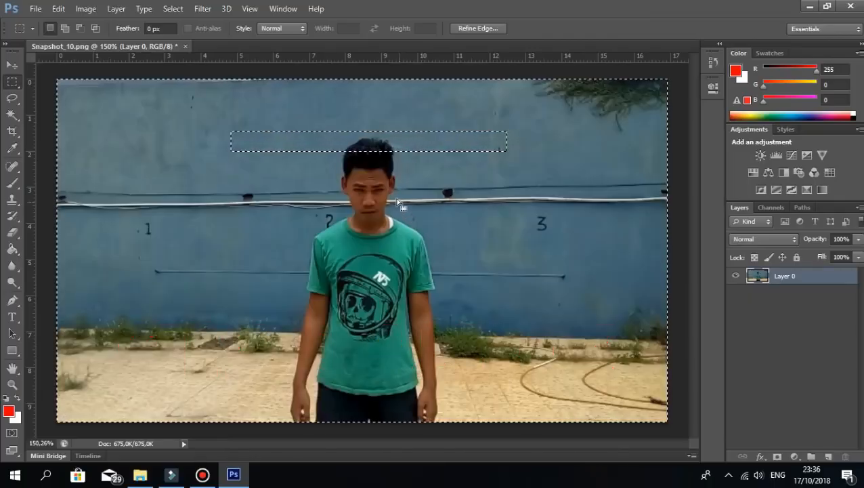
right_click(422, 144)
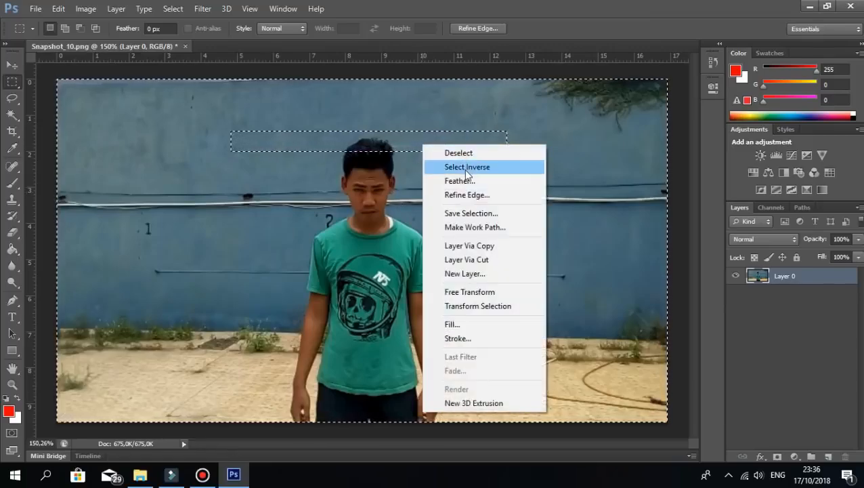
click(466, 170)
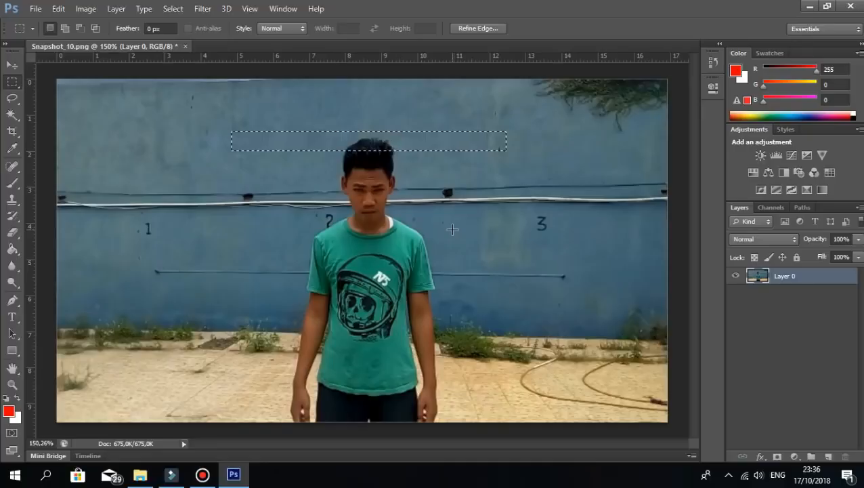
Step: Move the strip selection down across the man's hair, spanning about 1.9 to 2.5 on the vertical ruler
key(Down)
key(Down)
key(Down)
key(Down)
key(Down)
key(Down)
key(Down)
key(Down)
key(Down)
key(Down)
key(Down)
key(Down)
key(Down)
key(Down)
key(Down)
key(Down)
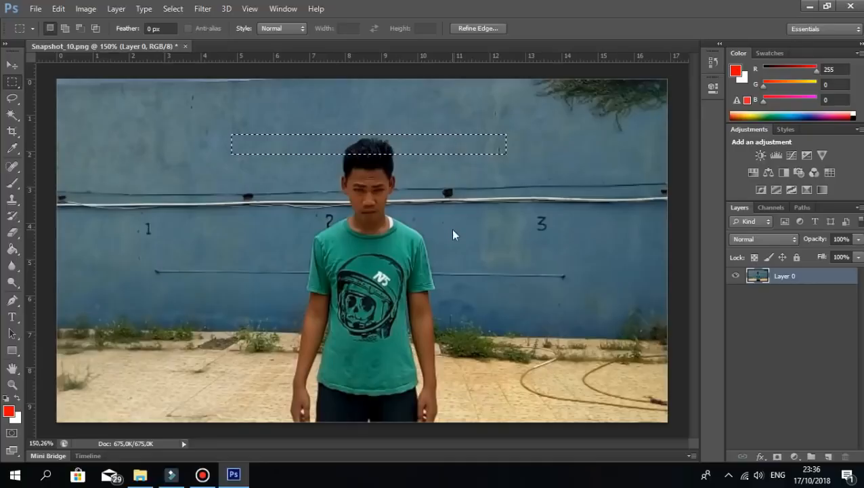
key(Down)
key(Down)
key(Down)
key(Down)
key(Down)
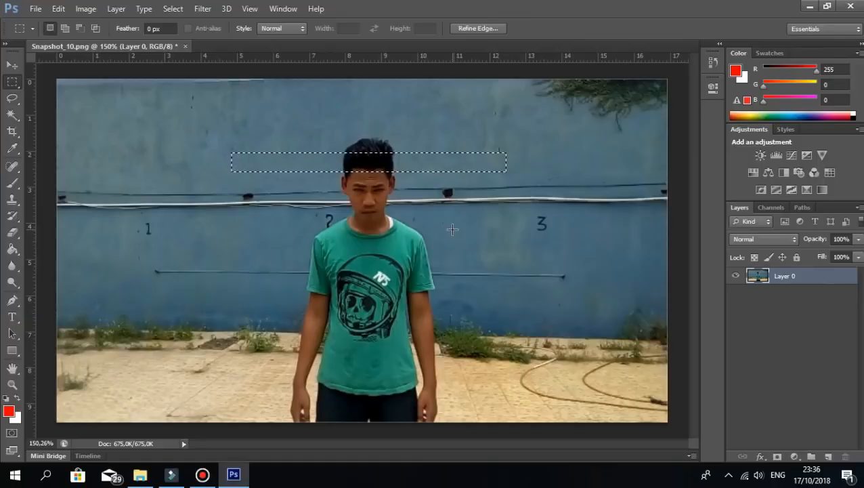
key(Down)
key(Down)
key(Down)
key(Down)
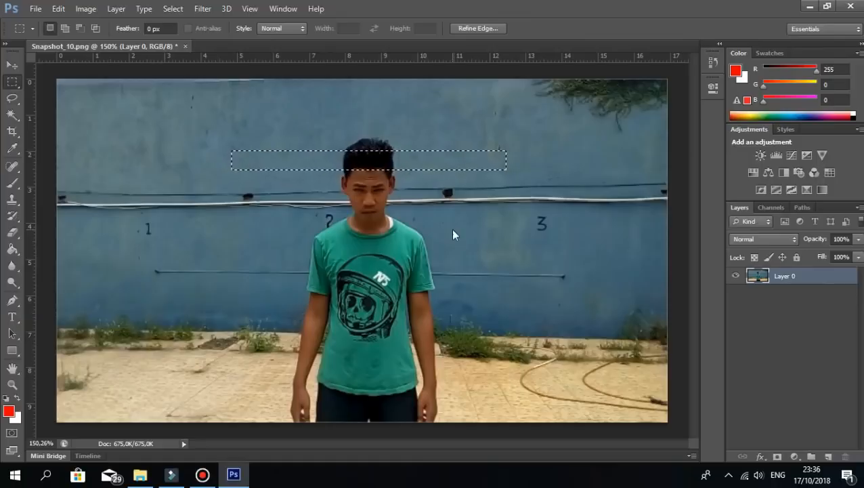
key(Up)
key(Up)
key(Up)
key(Up)
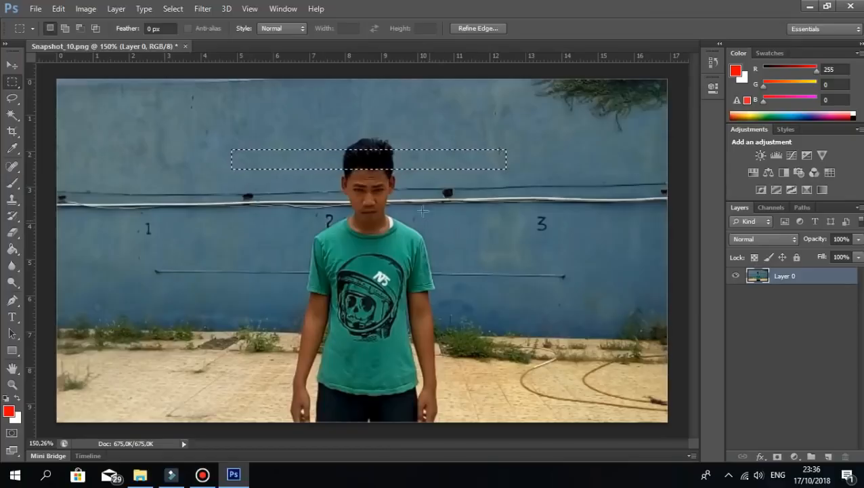
Step: Invert the selection and delete everything outside the second strip across the man's hair
right_click(395, 164)
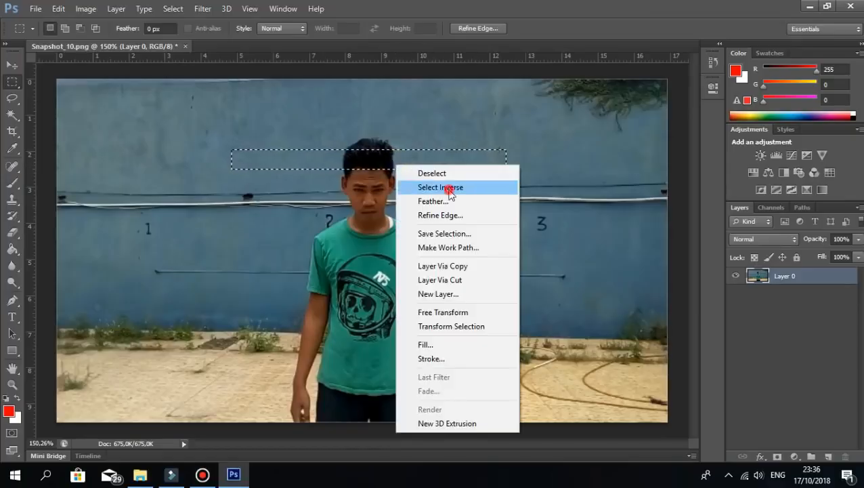
click(428, 187)
key(Delete)
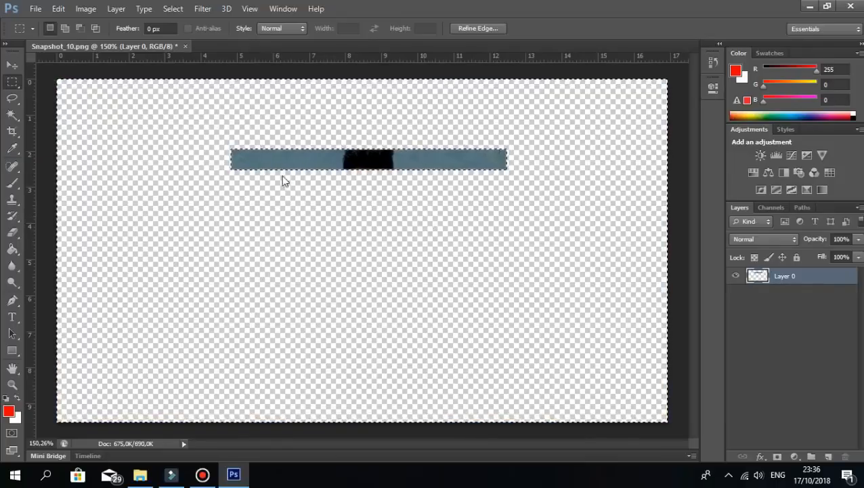
key(ctrl+shift+s)
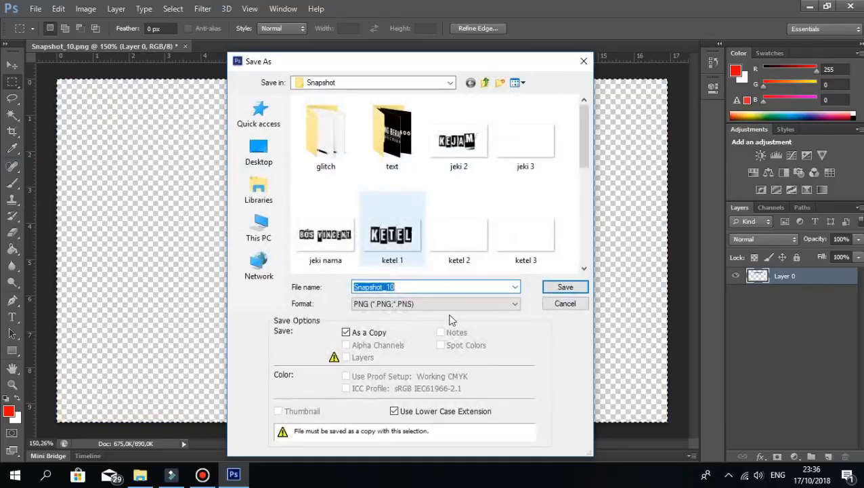
double_click(310, 159)
double_click(419, 287)
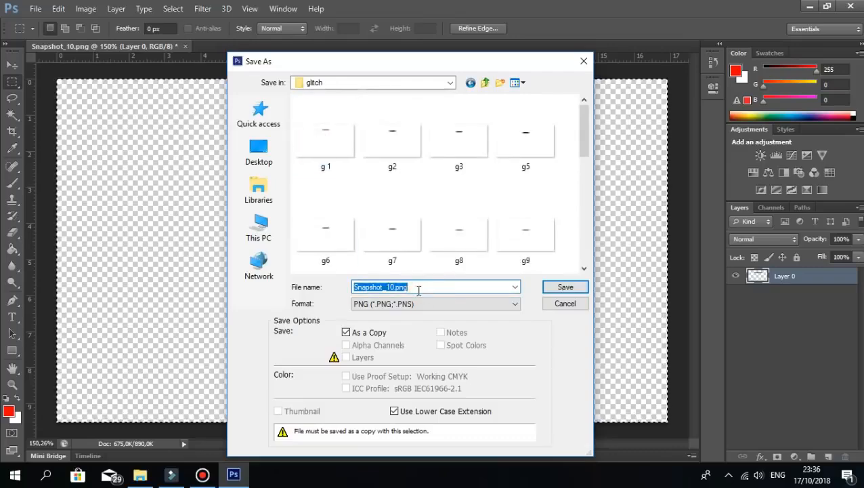
click(564, 304)
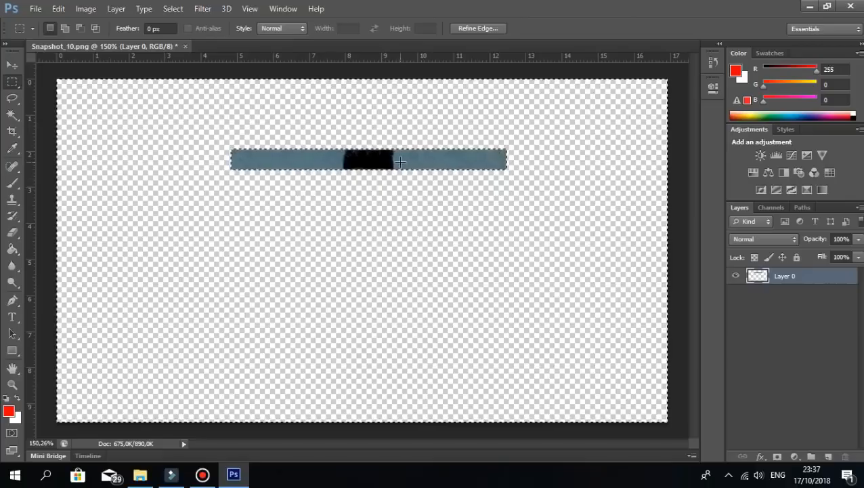
Step: Undo the deletion around the second strip and invert the selection back to that strip
key(ctrl+shift+i)
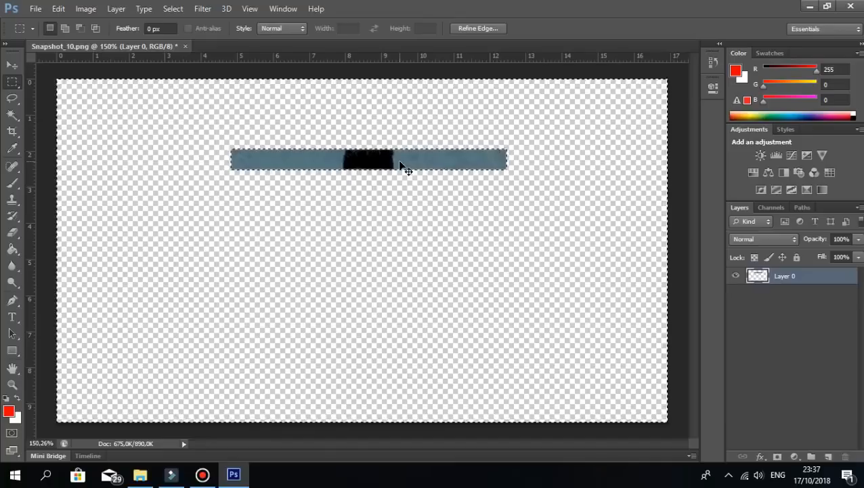
key(ctrl+z)
right_click(404, 168)
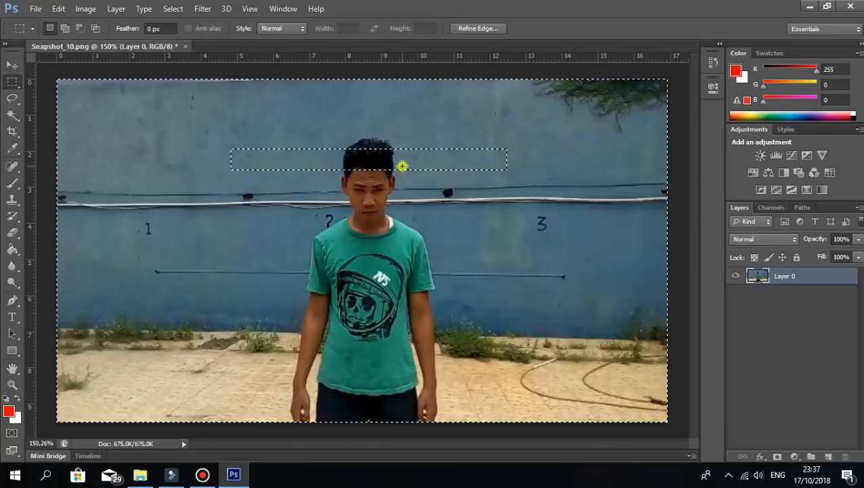
click(450, 189)
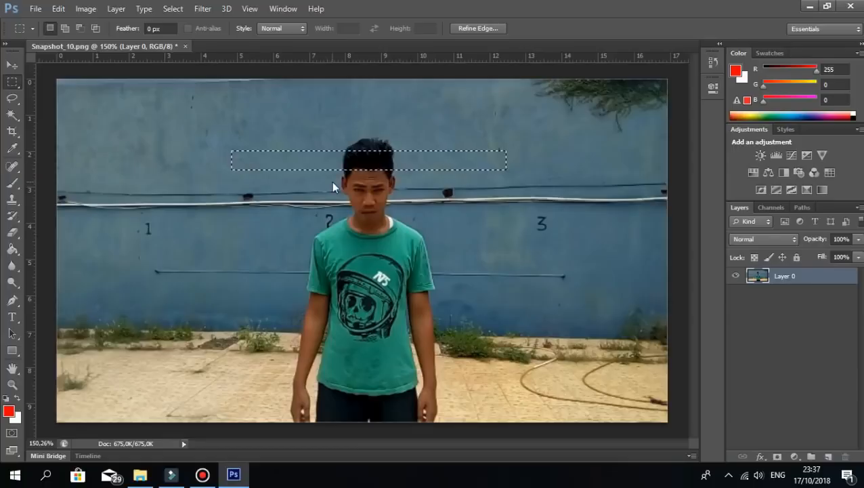
Step: Move the strip selection further down onto the man's forehead, spanning about 2.4 to 2.9 on the vertical ruler
key(Down)
key(Down)
key(Down)
key(Down)
key(Down)
key(Down)
key(Down)
key(Down)
key(Down)
key(Down)
key(Down)
key(Down)
key(Down)
key(Down)
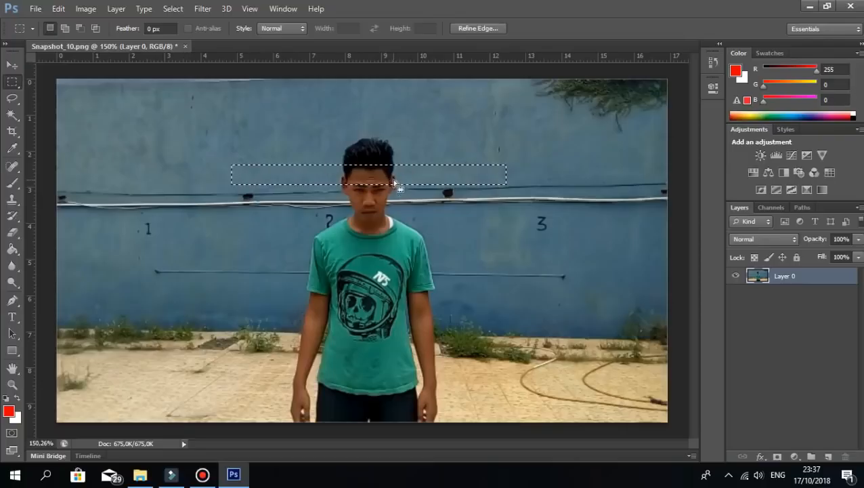
Step: Deselect the strip and select a circle over the man's hair with the Elliptical Marquee tool, about 8.4 to 9.8 on the horizontal ruler
click(415, 197)
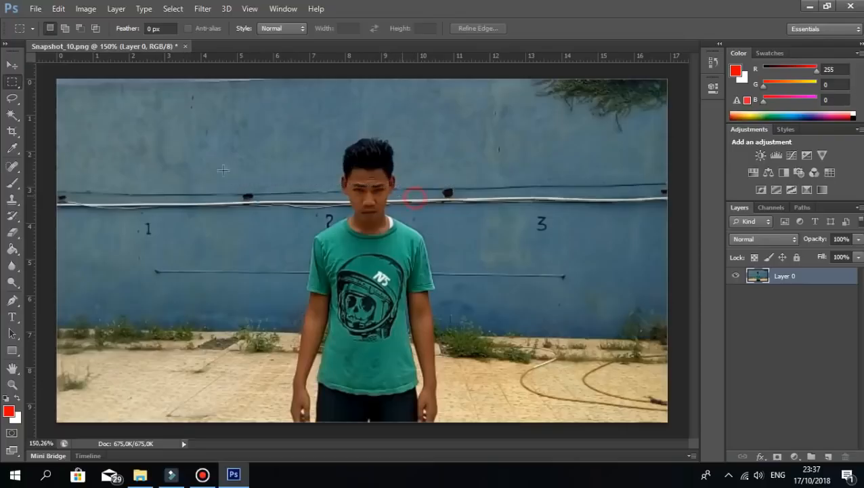
right_click(11, 83)
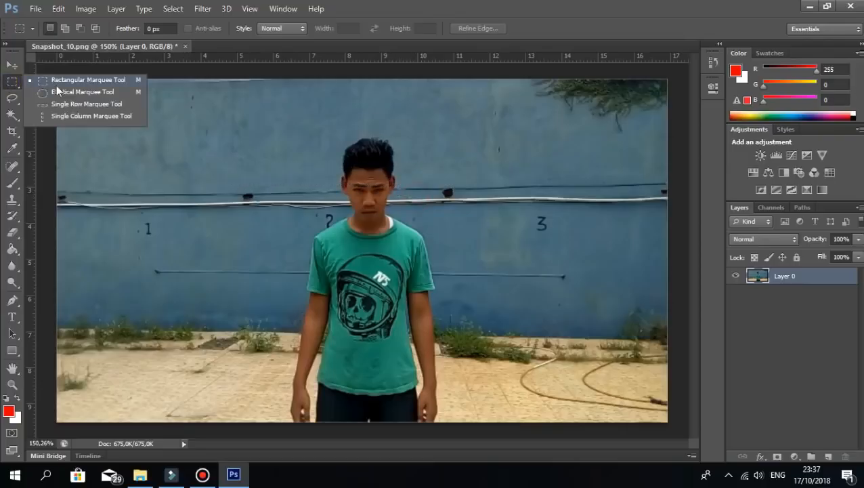
click(11, 83)
right_click(11, 82)
click(55, 93)
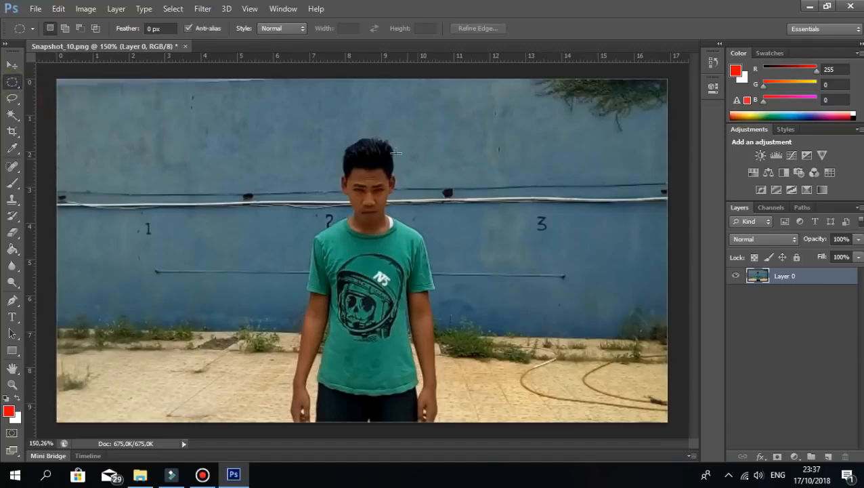
drag(370, 130, 409, 176)
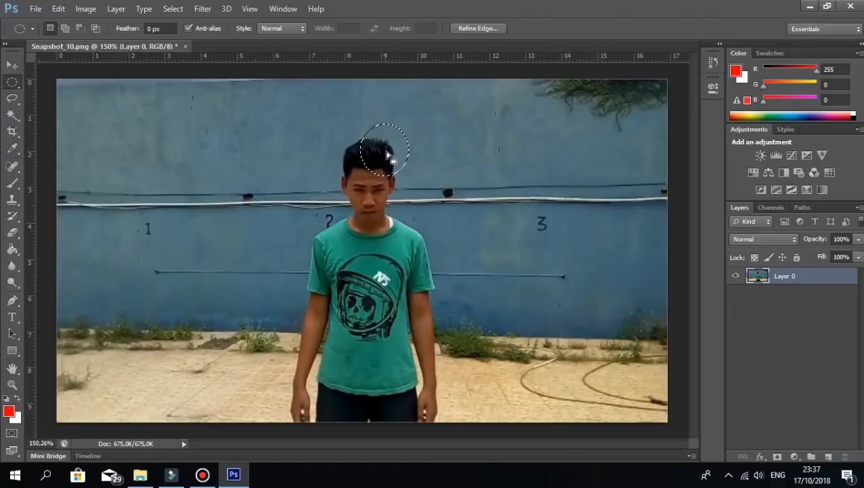
Step: Invert the selection and delete everything outside the circle over the man's hair
right_click(380, 153)
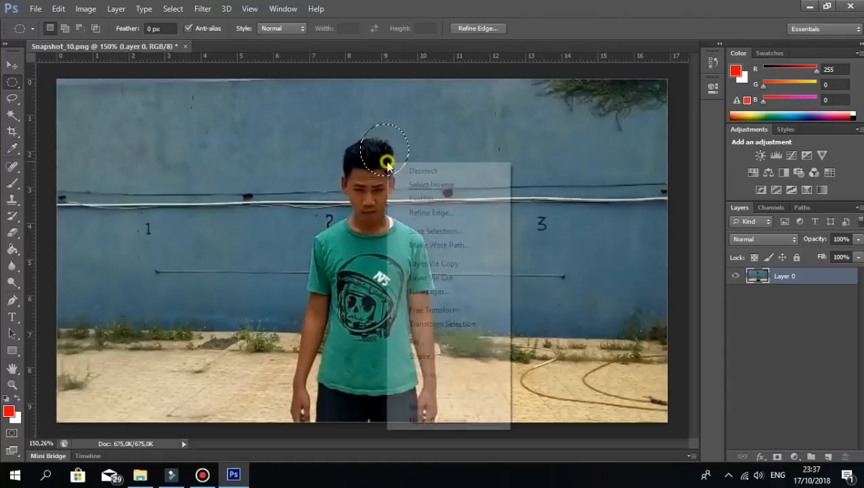
click(447, 186)
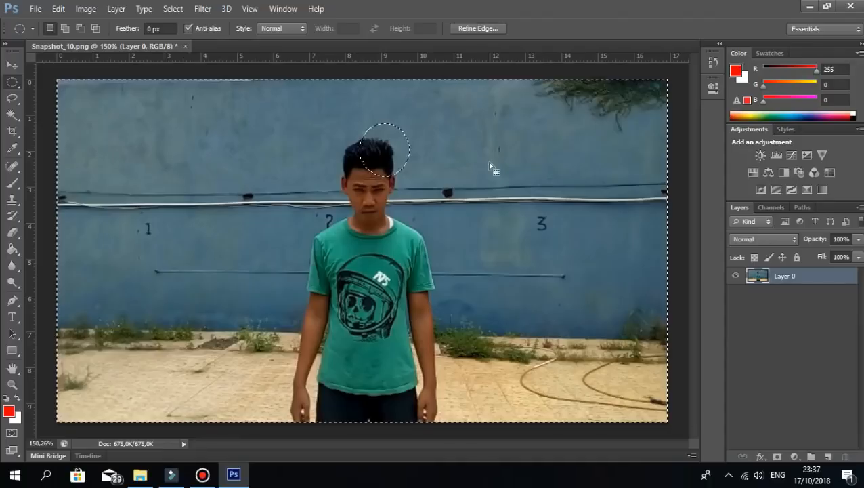
key(Delete)
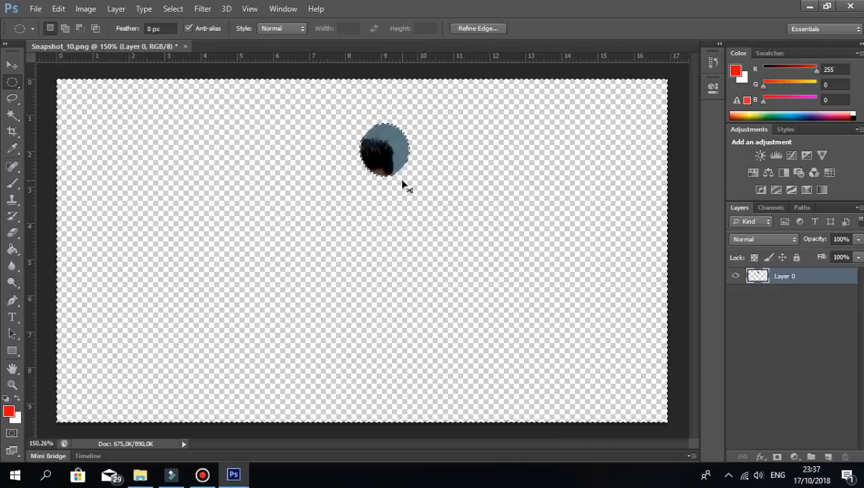
Step: Cancel saving the circle cutout as a PNG, undo the deletion around it and clear the selection
key(ctrl+shift+s)
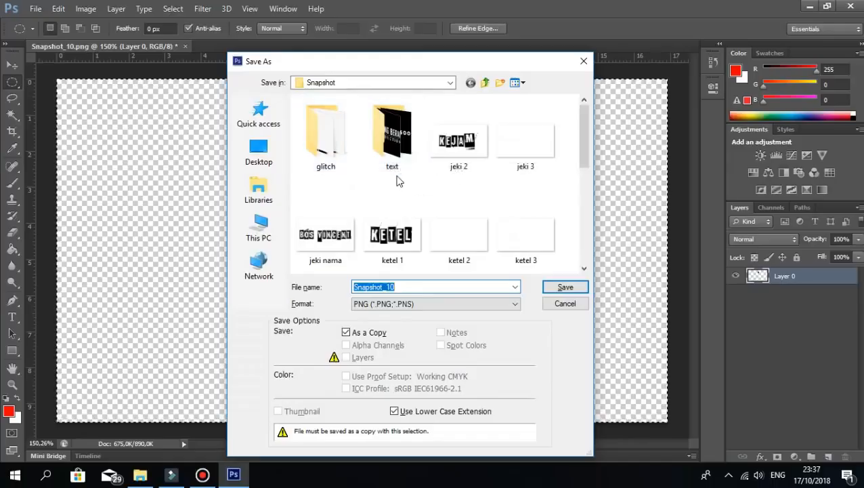
click(564, 303)
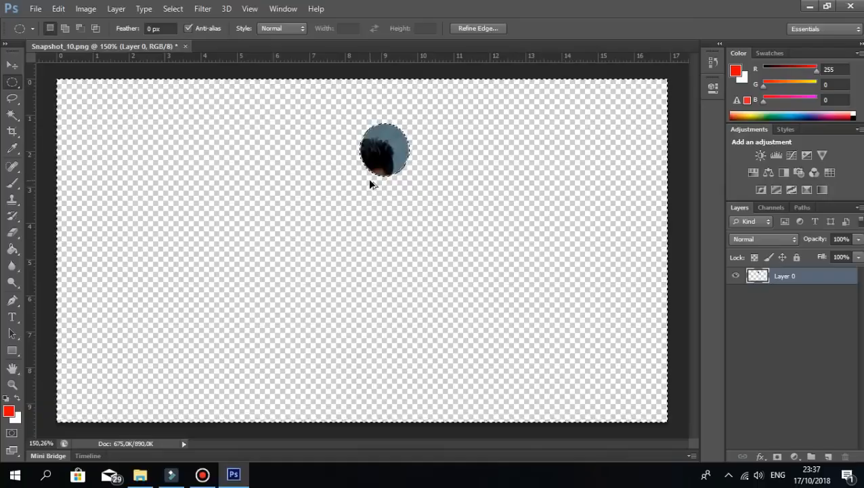
key(ctrl+z)
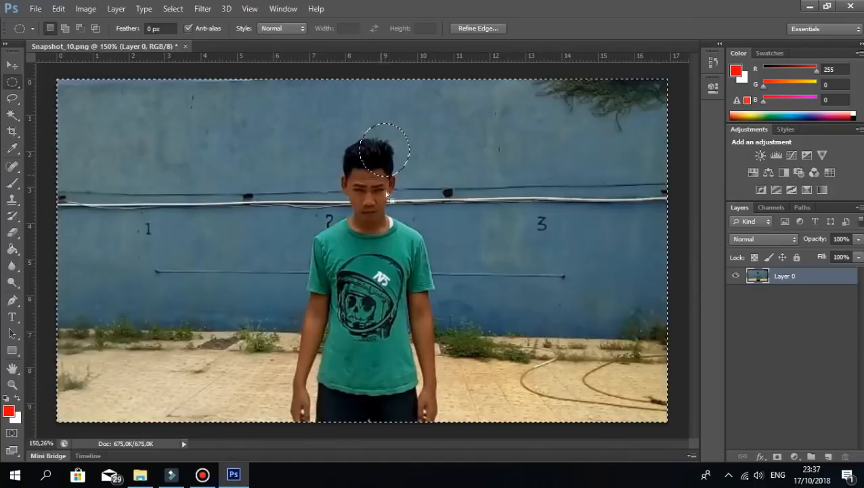
click(400, 227)
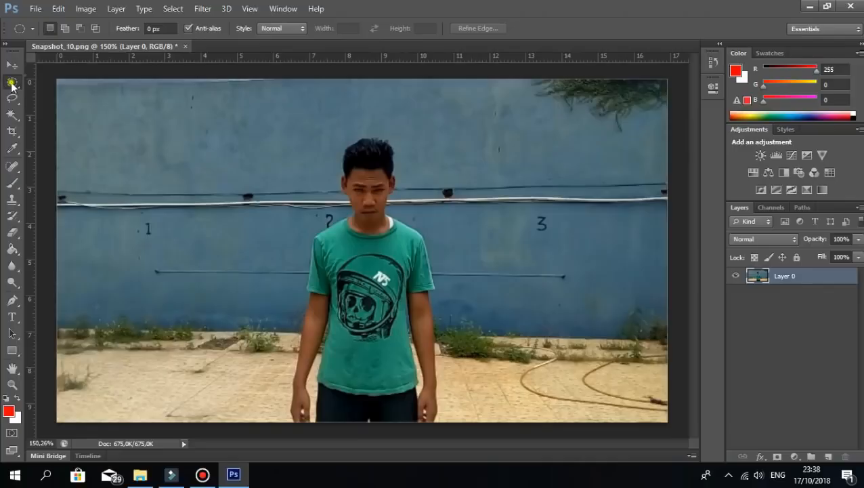
Step: Draw seven closed, angular shard paths with the Pen tool across the man's head, neck and upper shirt
drag(12, 85, 38, 83)
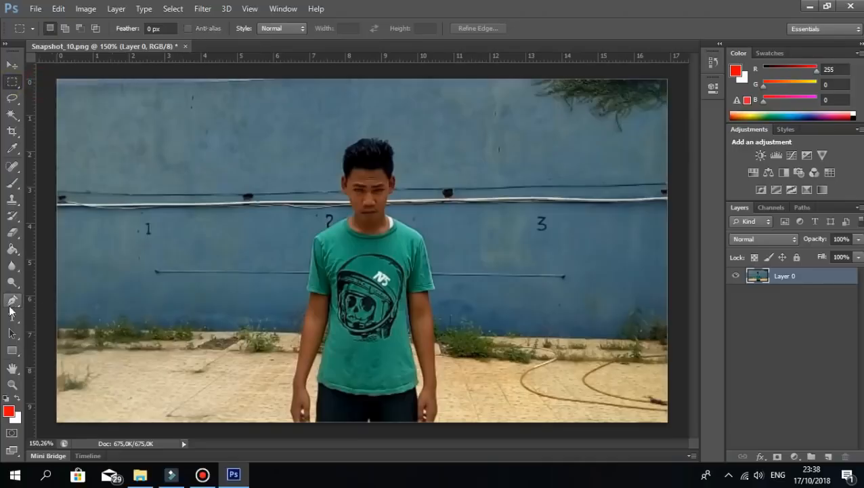
click(12, 300)
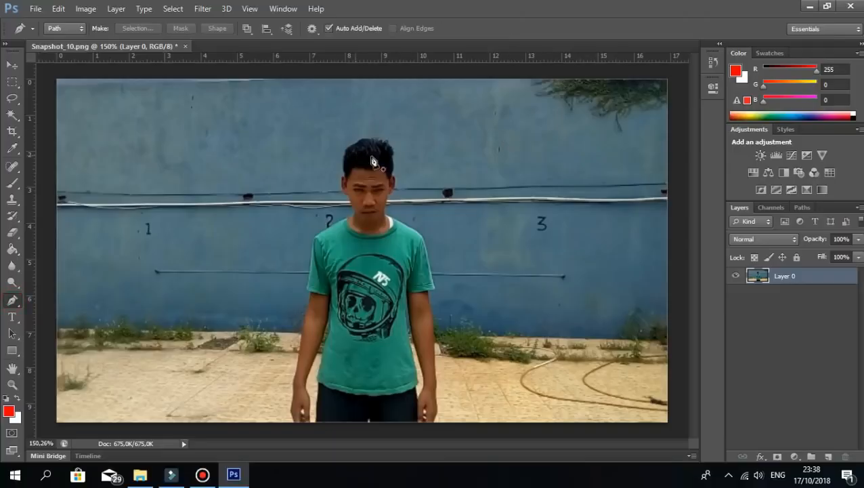
click(348, 126)
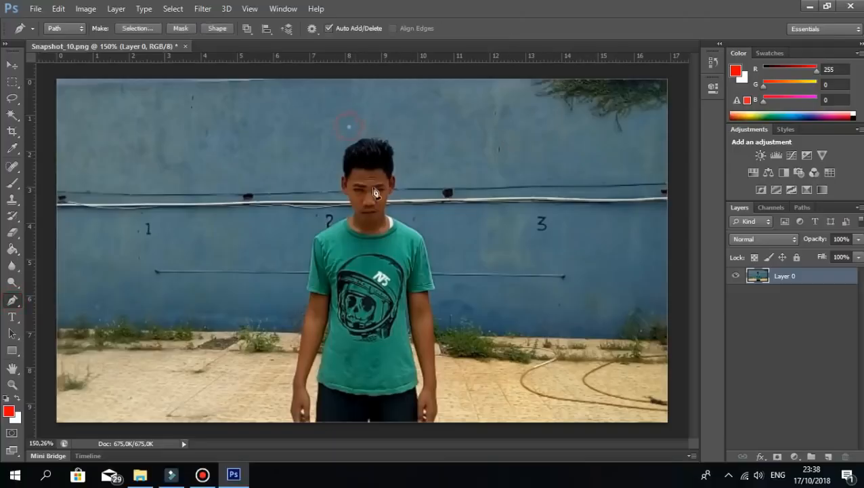
click(412, 186)
click(406, 119)
click(367, 160)
click(382, 191)
click(317, 186)
click(326, 155)
click(381, 172)
click(382, 173)
click(304, 233)
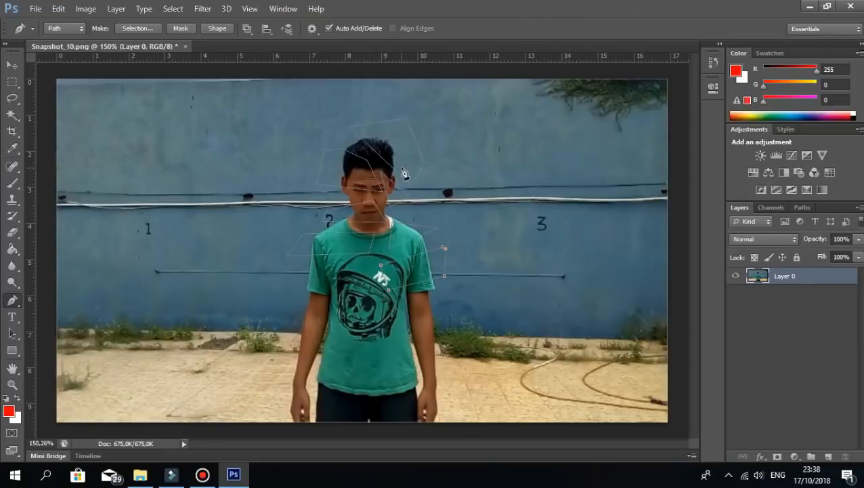
Step: Load the Work Path of the angular shards as a selection
click(803, 208)
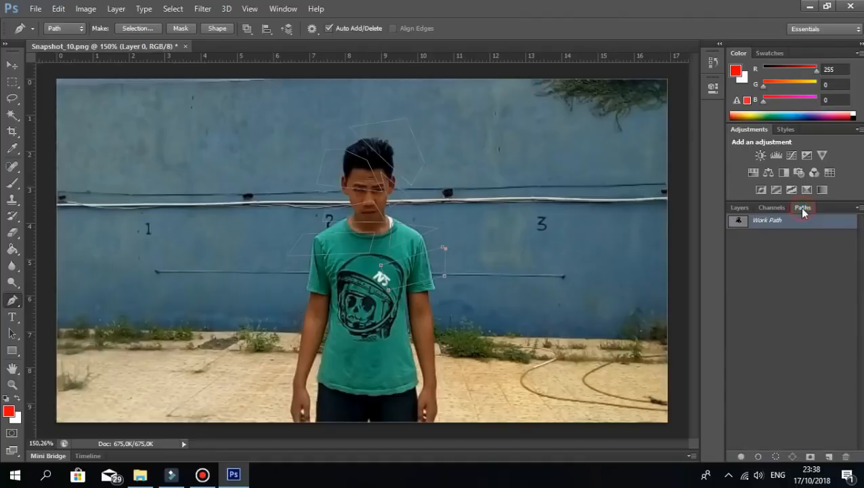
click(776, 458)
click(443, 248)
click(777, 457)
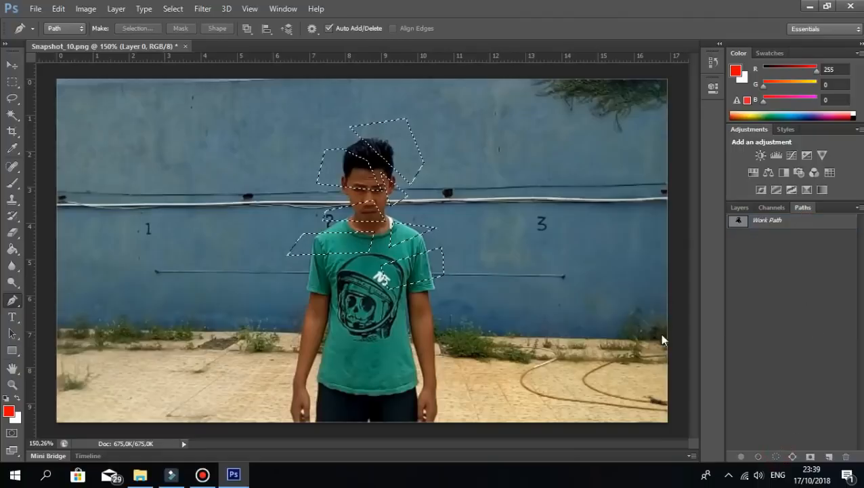
Step: Invert the shard selection and delete everything outside the shards
click(12, 82)
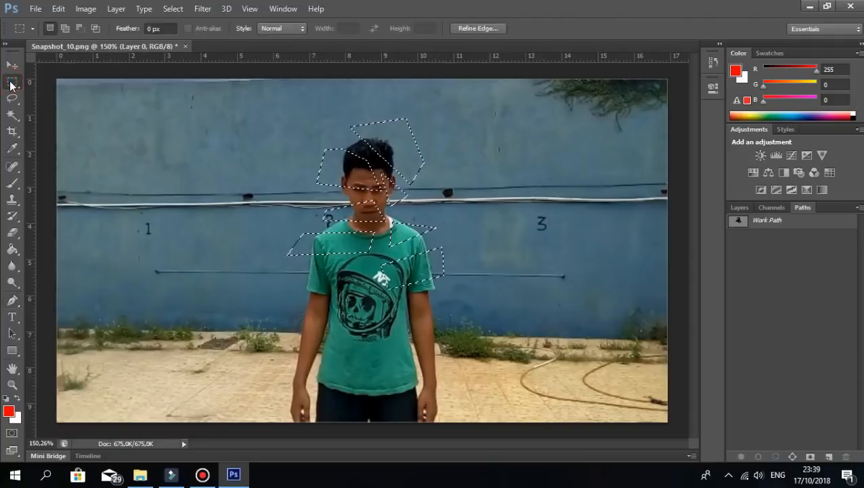
right_click(411, 149)
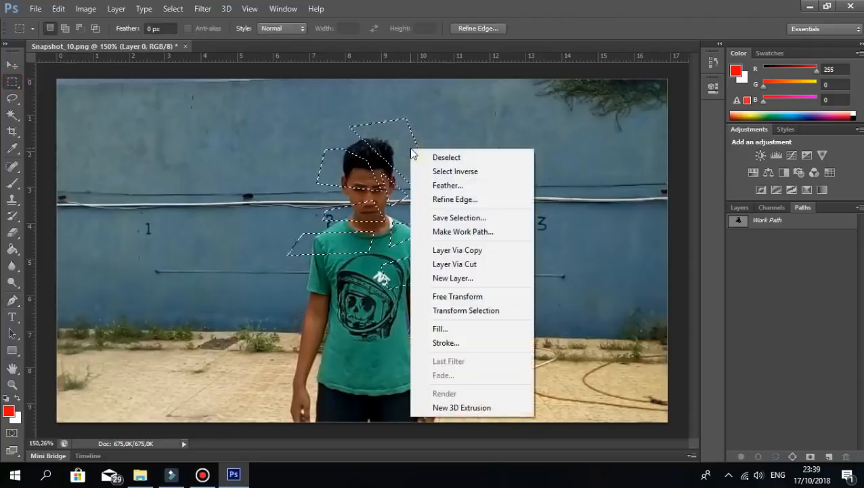
click(451, 171)
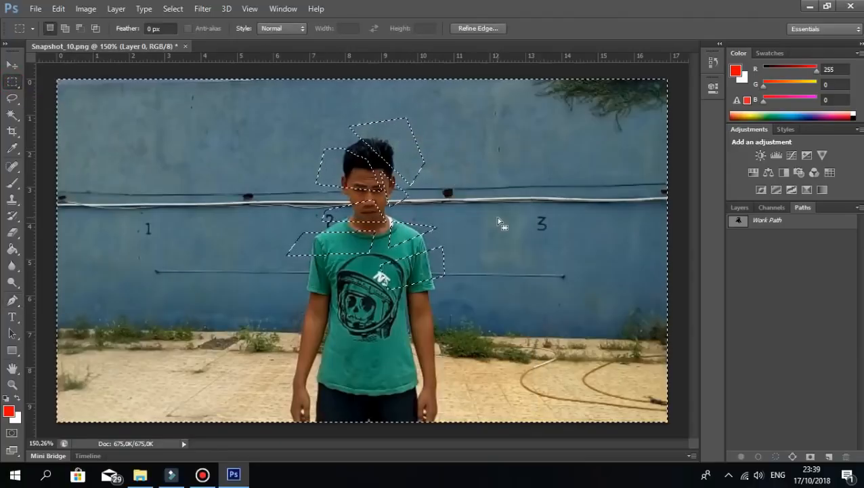
key(Delete)
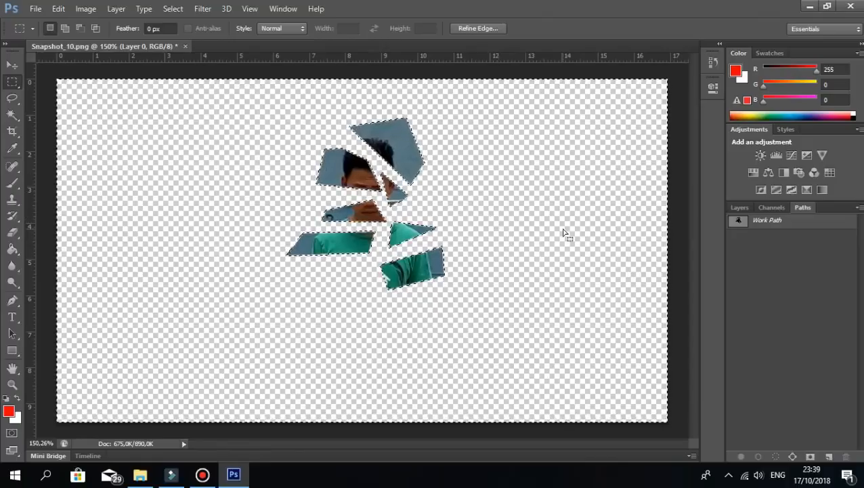
Step: Cancel saving the shard cutout as a PNG and undo the deletion around the shards
key(ctrl+shift+s)
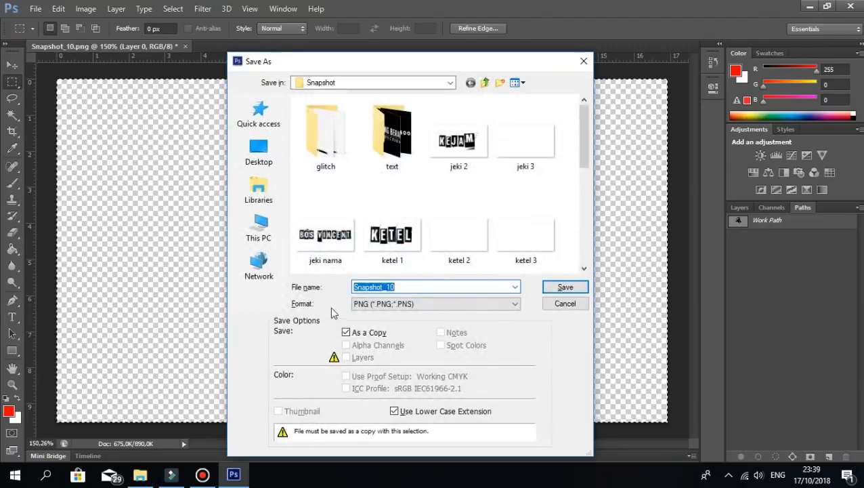
click(569, 303)
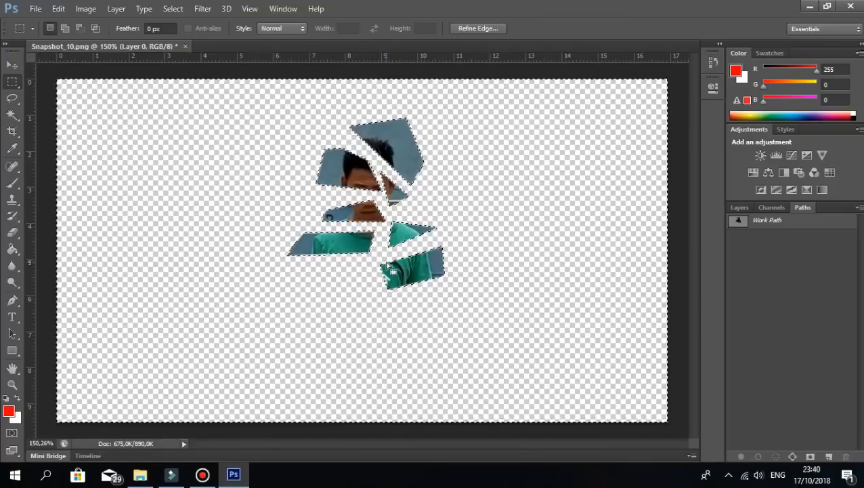
key(ctrl+z)
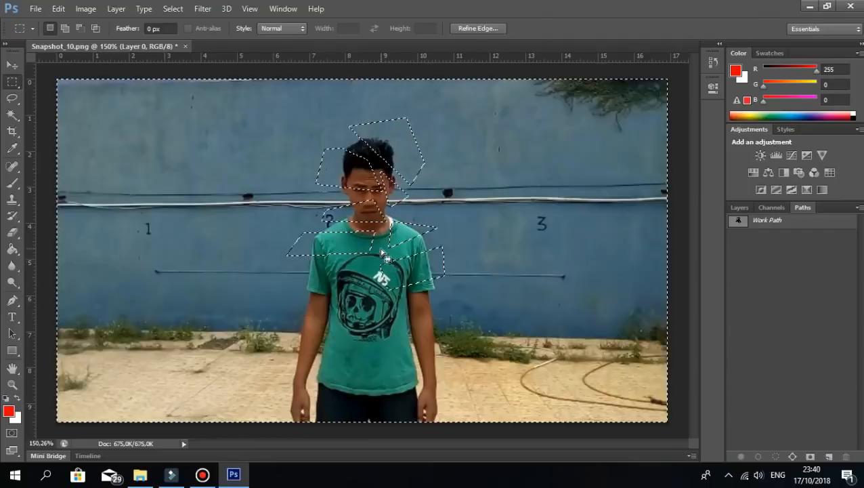
Step: Close Snapshot_10.png without saving the changes
click(12, 64)
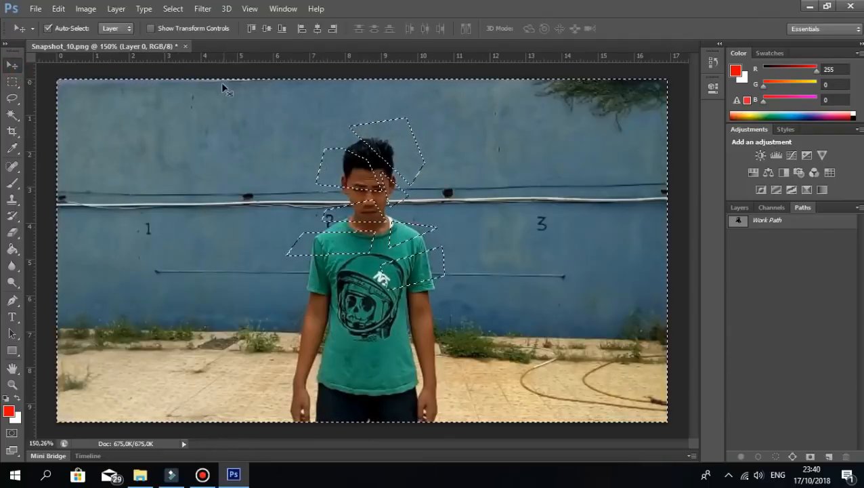
click(185, 46)
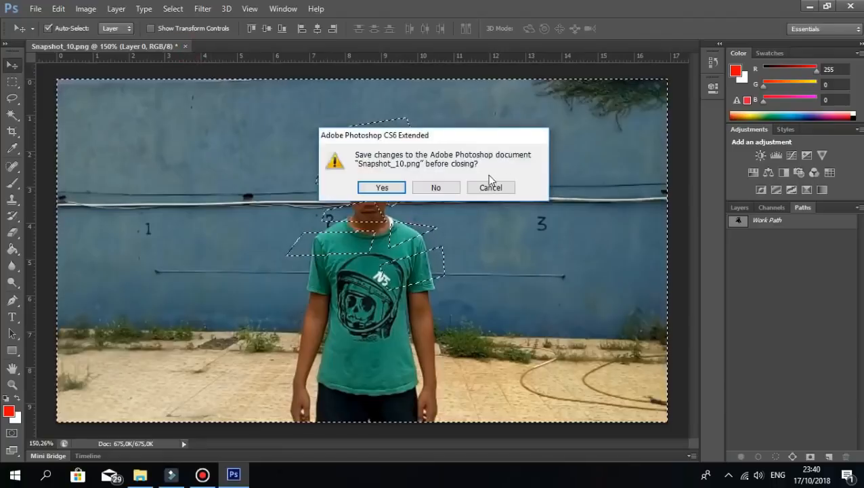
click(436, 187)
Step: Switch to Filmora, close the Snapshot folder window and remove the Snapshot_10 image from the media library
click(809, 6)
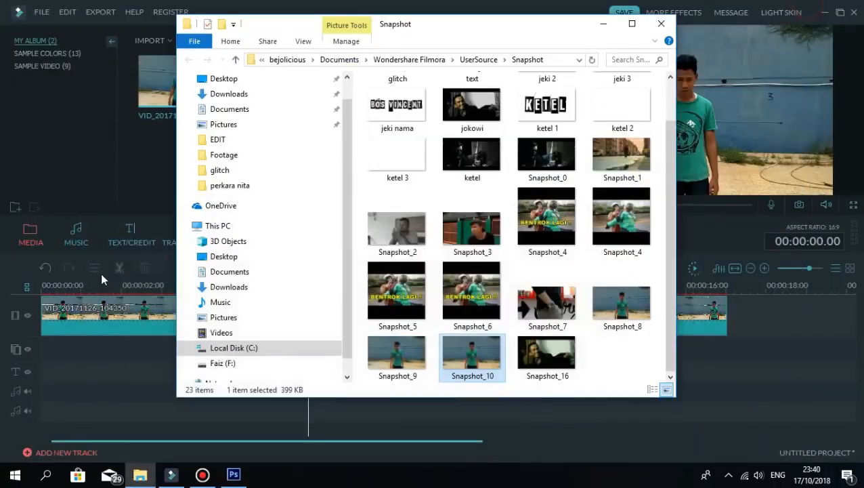
click(661, 24)
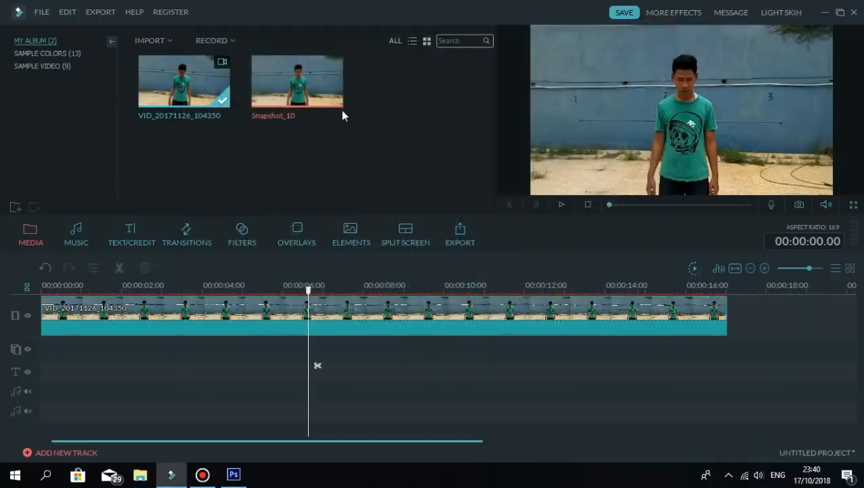
click(317, 135)
key(Delete)
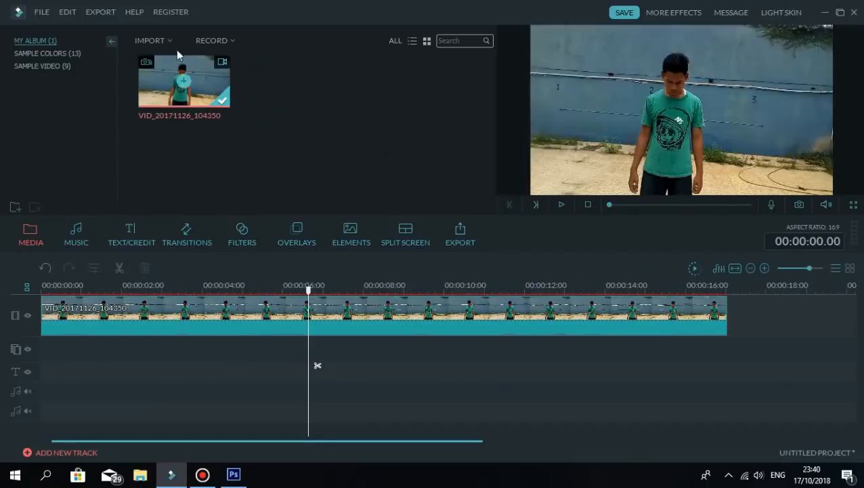
Step: Start importing media files and browse to Documents > Wondershare Filmora > UserSource > Snapshot > glitch
click(152, 41)
click(210, 55)
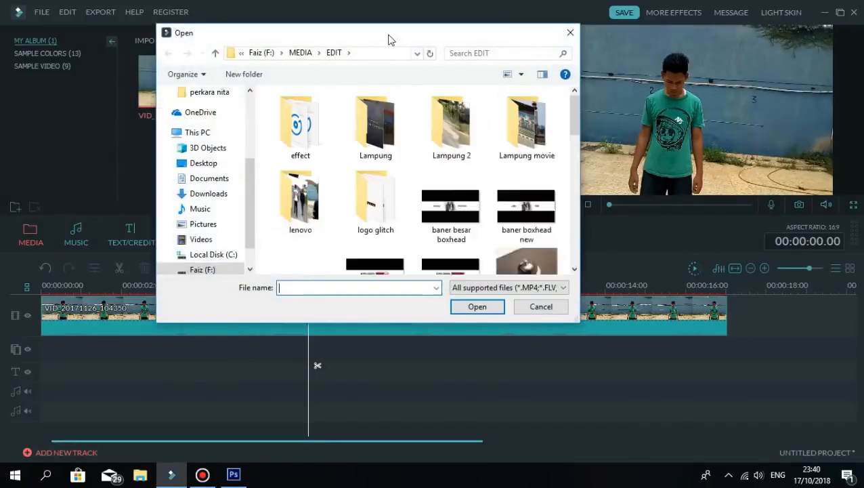
drag(386, 32, 490, 29)
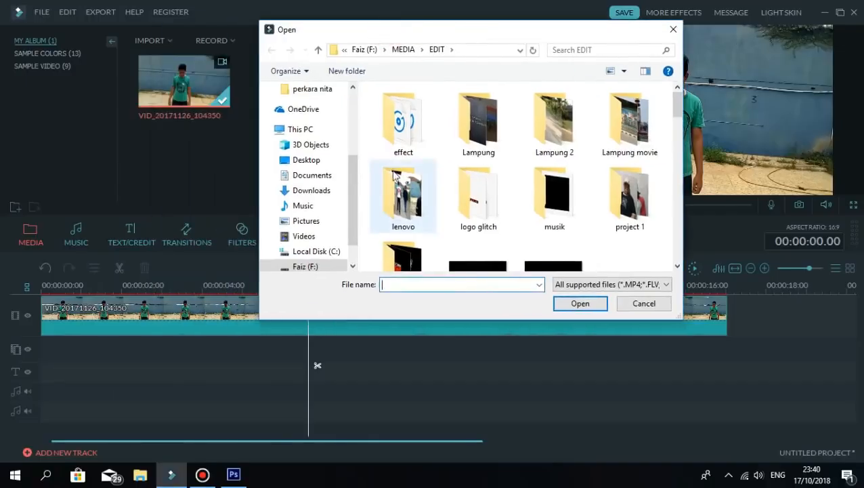
scroll(319, 193, down, 1)
click(311, 160)
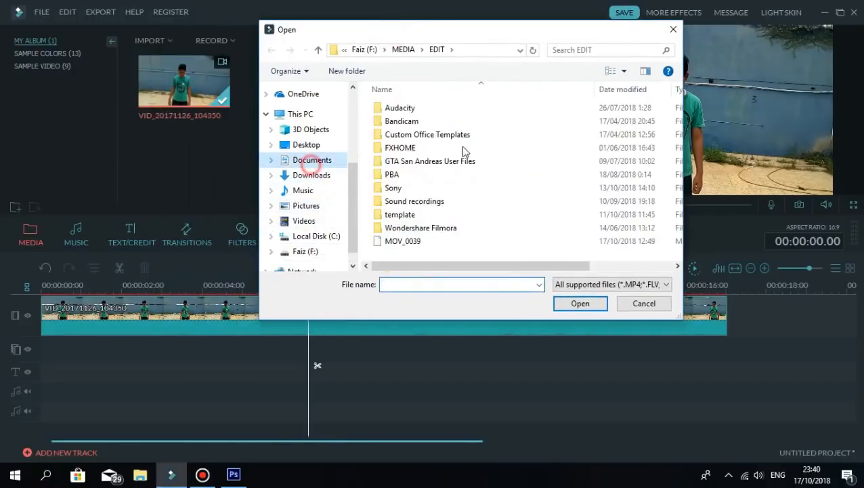
double_click(396, 223)
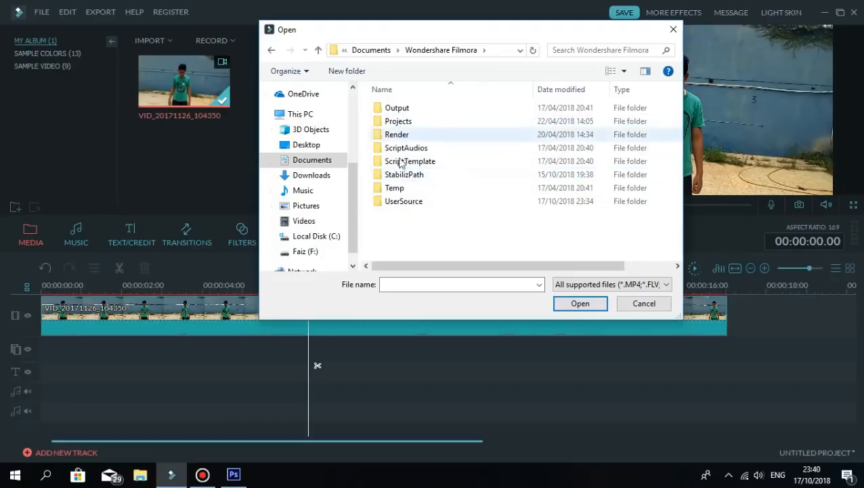
double_click(403, 201)
double_click(397, 120)
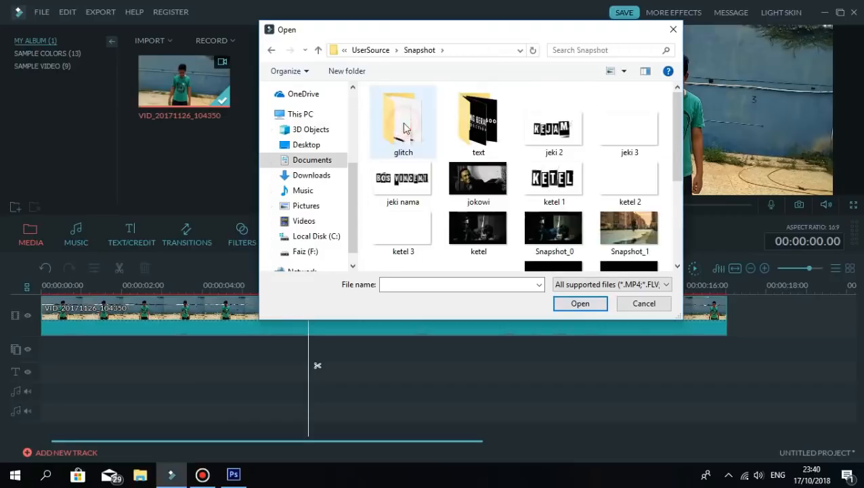
double_click(403, 125)
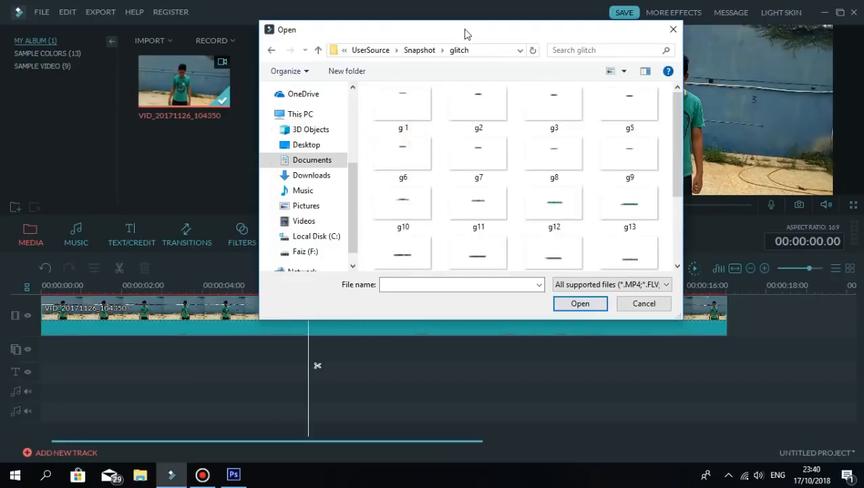
Step: Import all the strip images in the glitch folder, g 1 to g24, into the media library
drag(465, 34, 473, 32)
drag(686, 132, 682, 244)
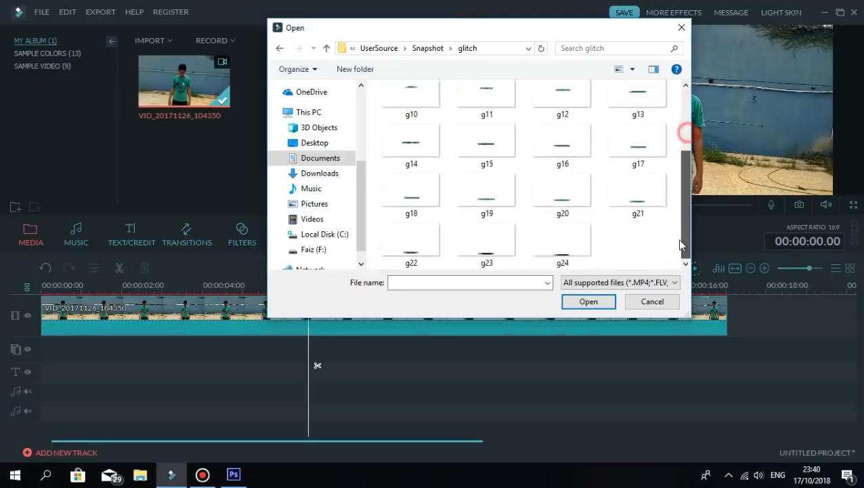
scroll(525, 222, up, 3)
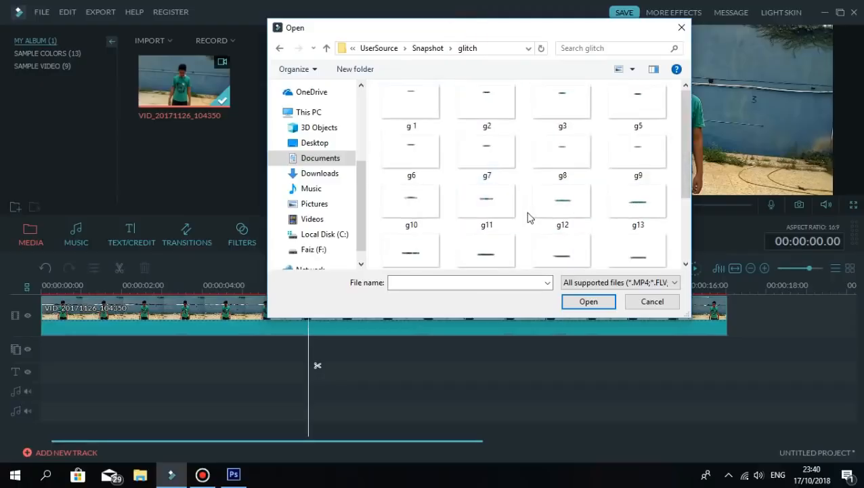
key(ctrl+a)
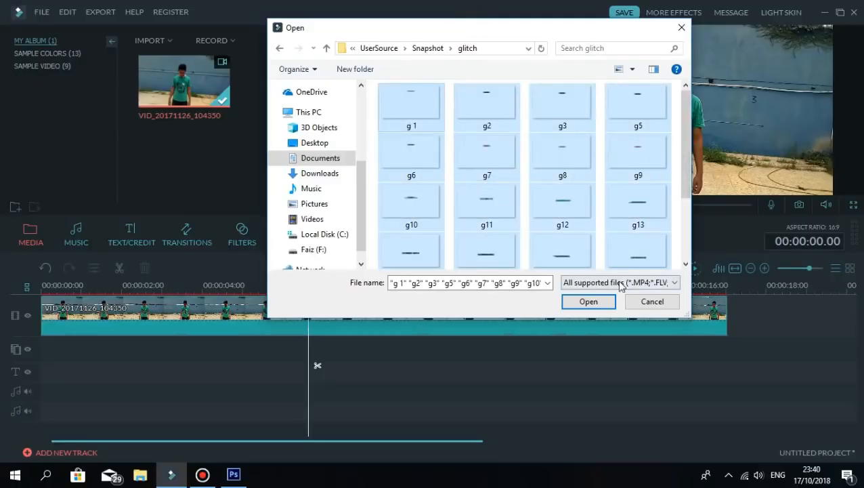
click(587, 302)
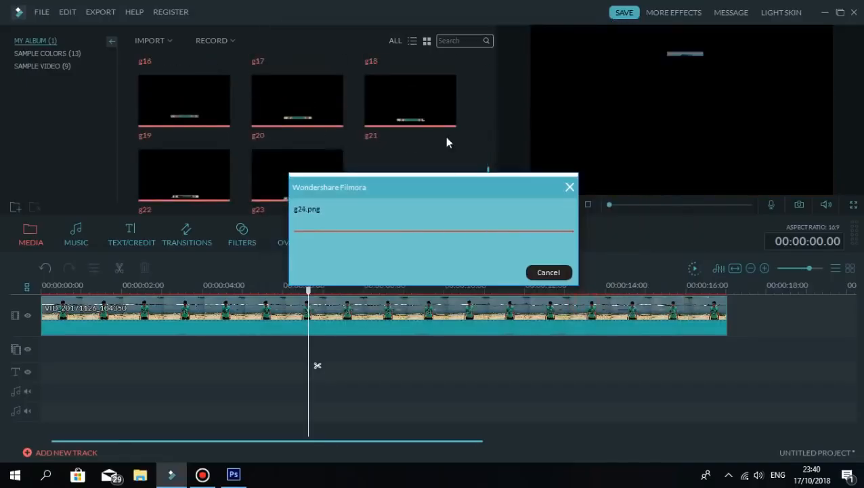
Step: Place g 1 and g2 on two separate overlay tracks below the video, both starting at the playhead at 00:00:06.16
drag(488, 185, 486, 49)
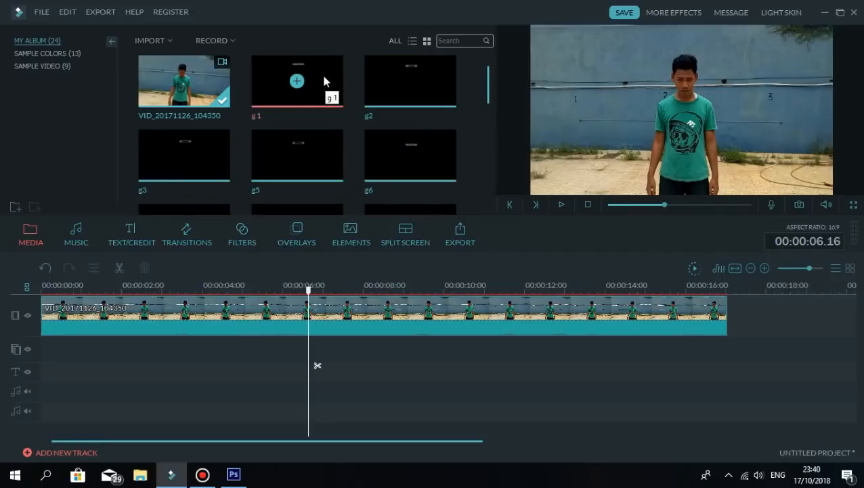
drag(324, 82, 315, 359)
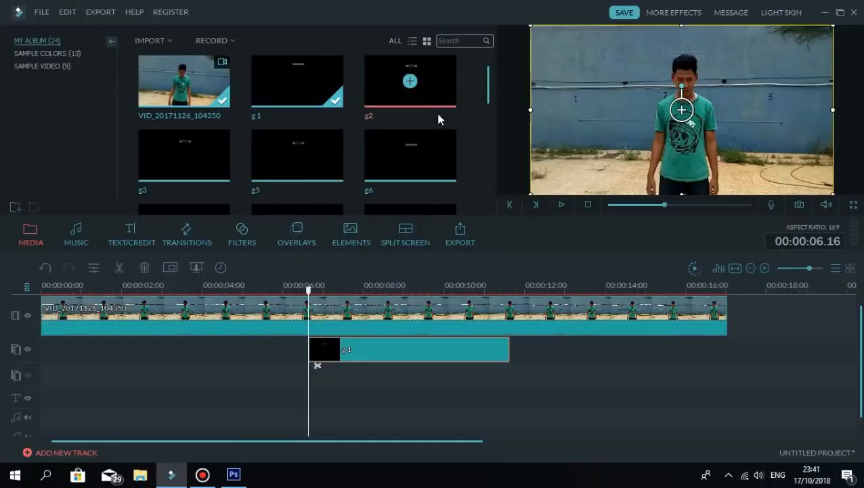
drag(438, 120, 310, 378)
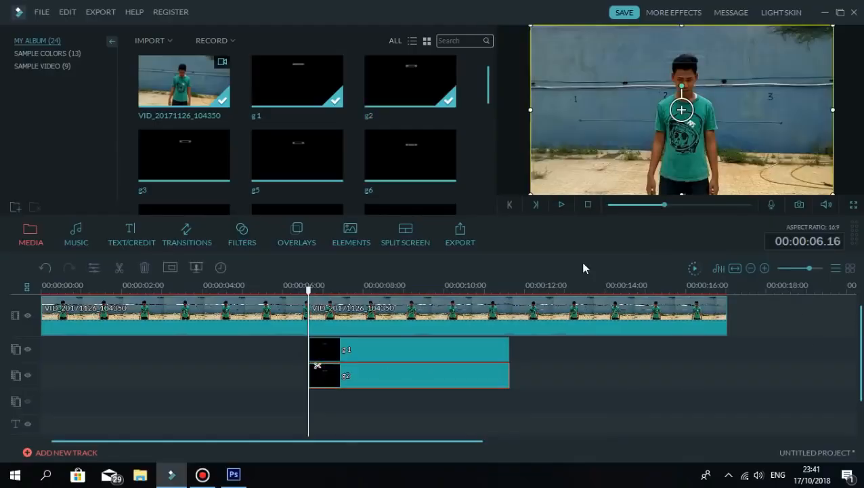
Step: Place g3 and g5 through g11 on separate overlay tracks below g2, all starting at the playhead at 00:00:06.16
drag(584, 253, 571, 229)
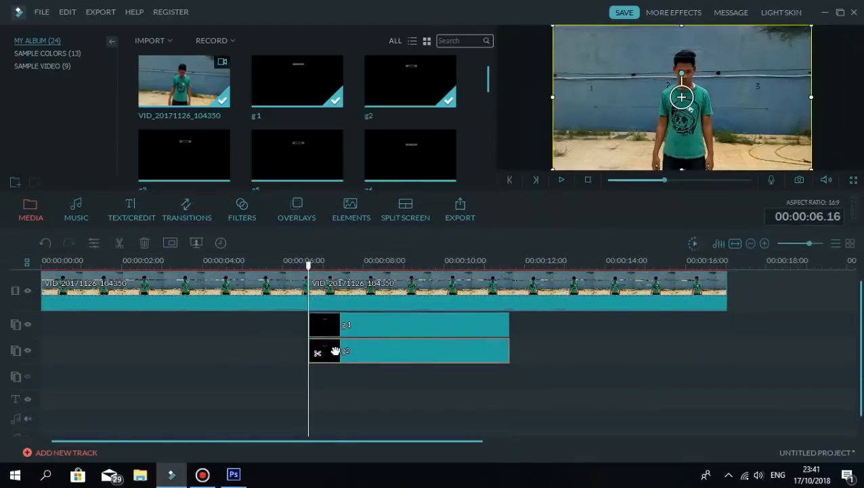
scroll(262, 149, down, 1)
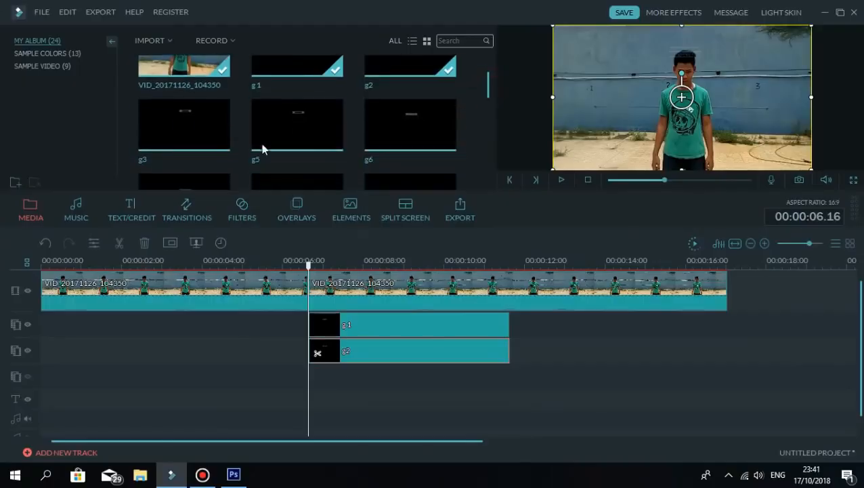
drag(207, 138, 314, 378)
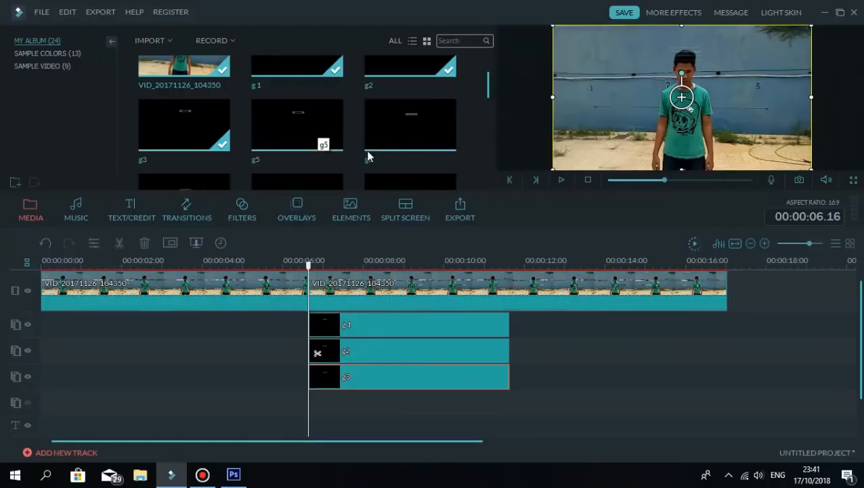
drag(319, 141, 318, 421)
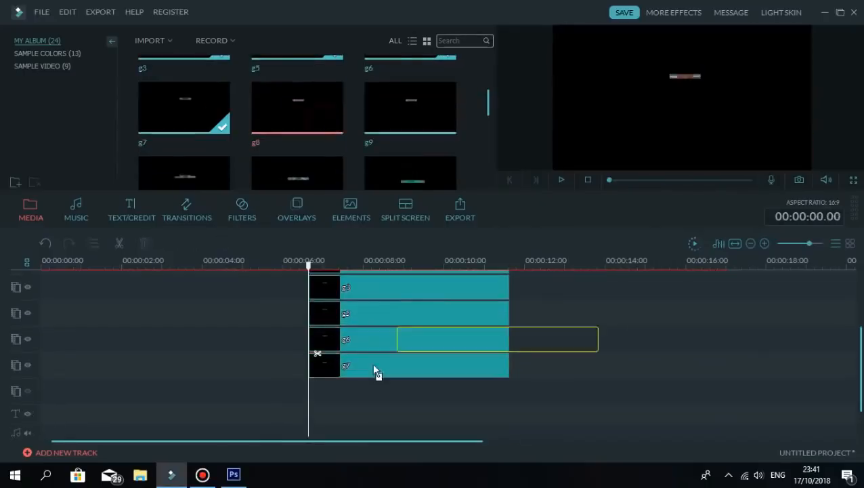
drag(376, 372, 613, 384)
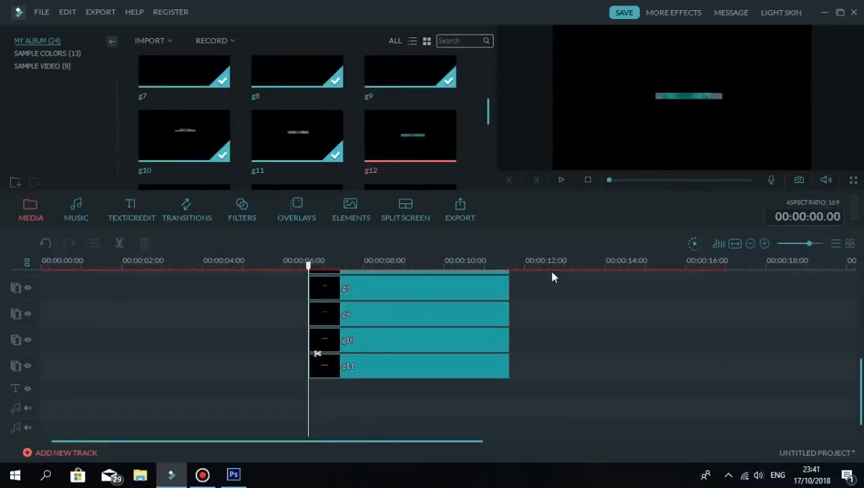
click(601, 343)
scroll(680, 351, up, 5)
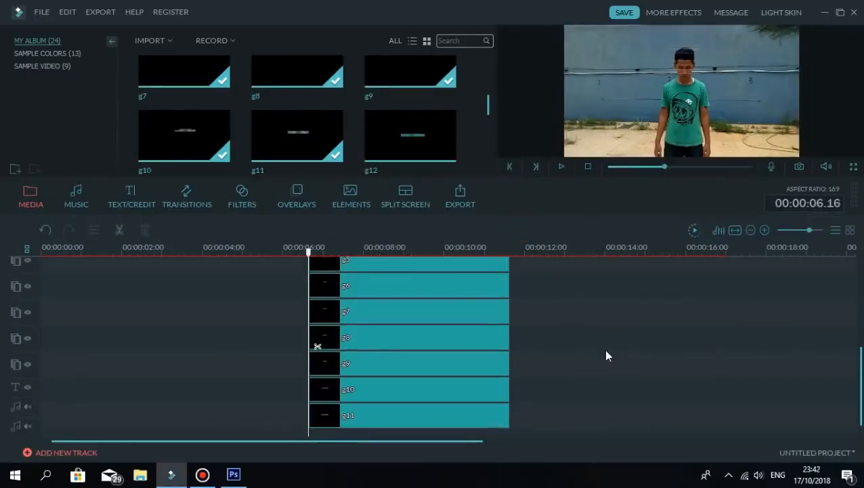
scroll(604, 351, down, 1)
scroll(542, 329, up, 1)
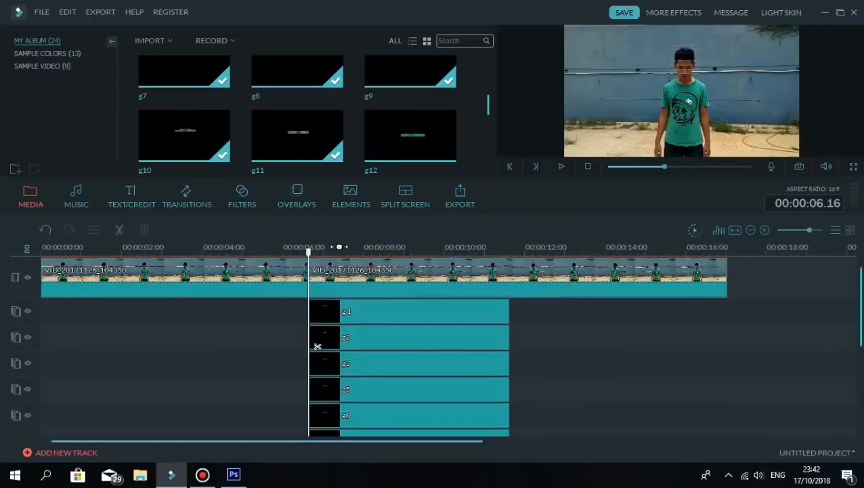
Step: Split the g2, g5, g7, g9 and g11 overlay clips together at 00:00:06.17, one frame after their start
drag(345, 248, 657, 244)
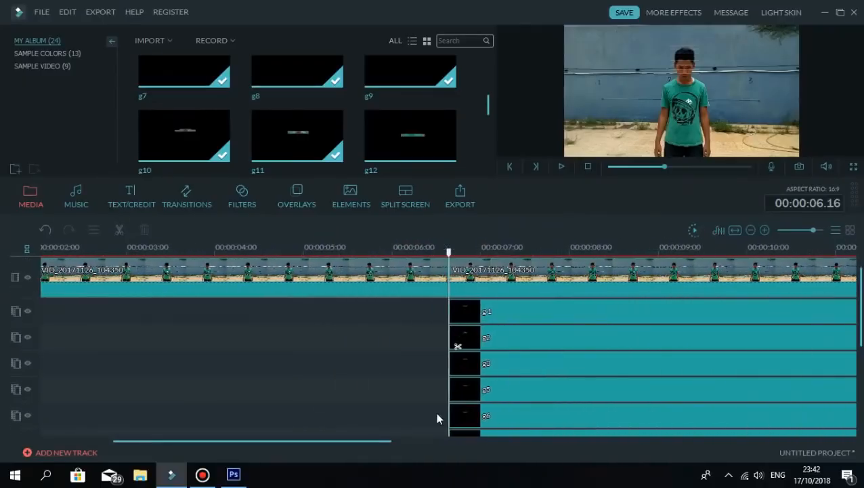
drag(373, 442, 444, 442)
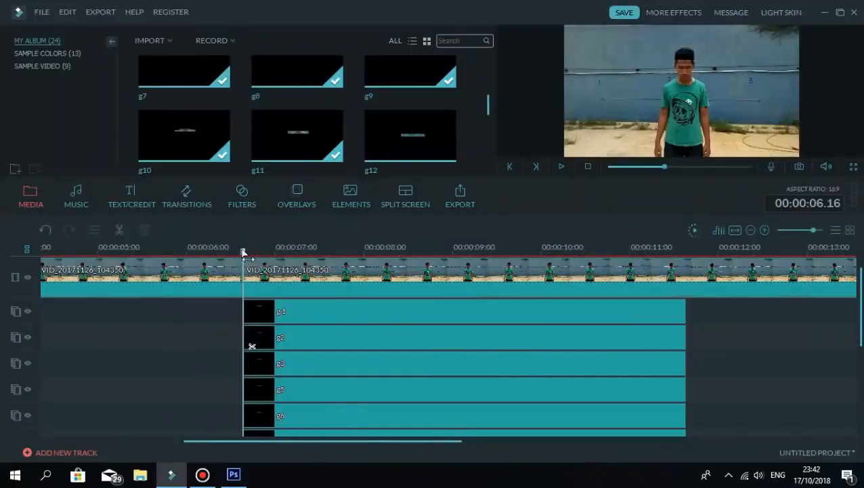
drag(244, 252, 246, 252)
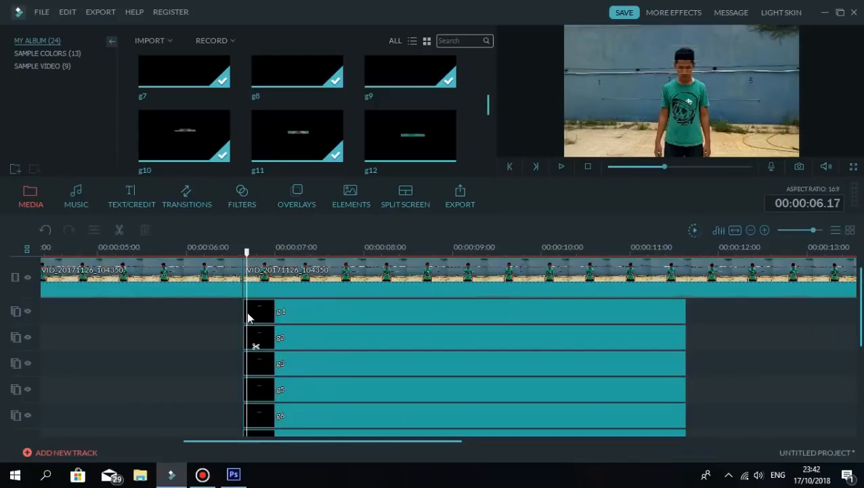
click(283, 337)
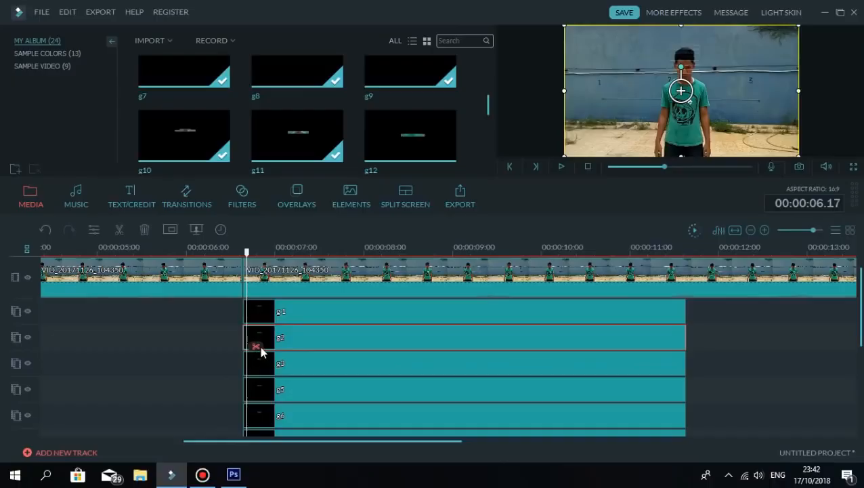
scroll(670, 370, down, 2)
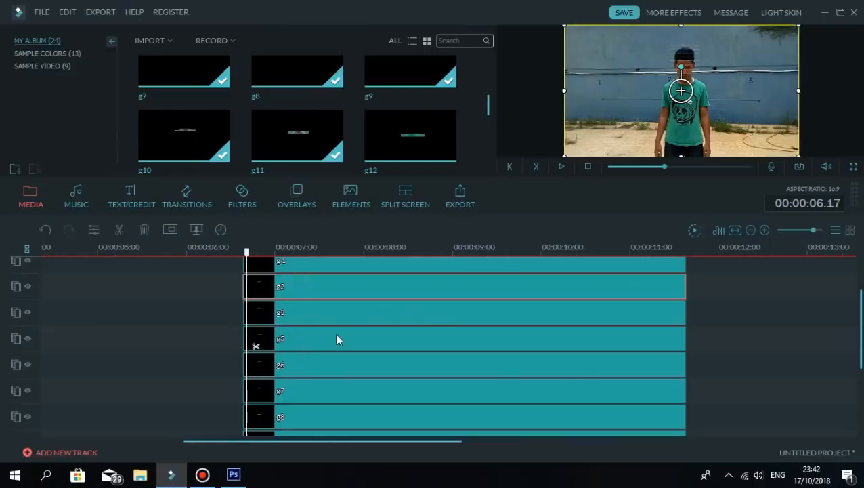
ctrl+click(529, 342)
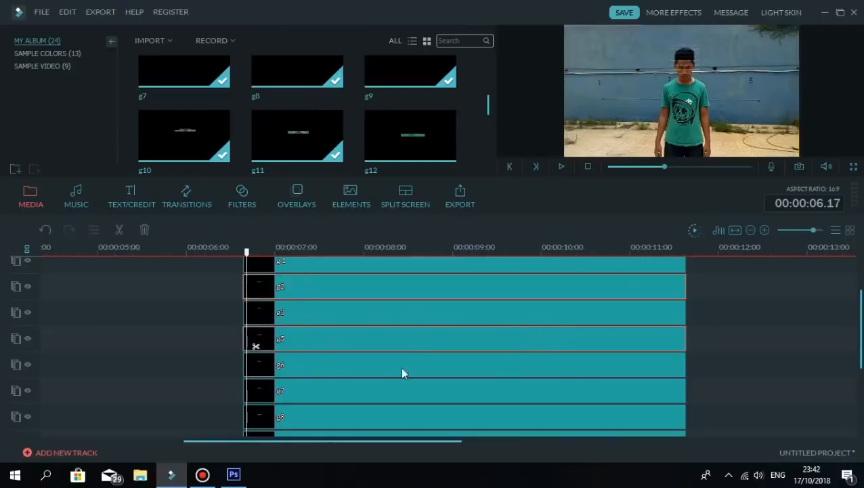
ctrl+click(298, 393)
scroll(465, 347, down, 4)
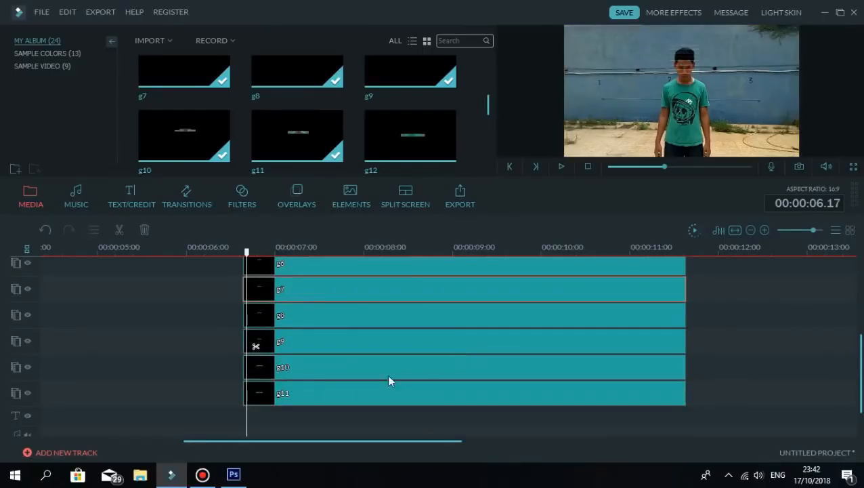
ctrl+click(311, 342)
ctrl+click(323, 395)
scroll(298, 372, up, 5)
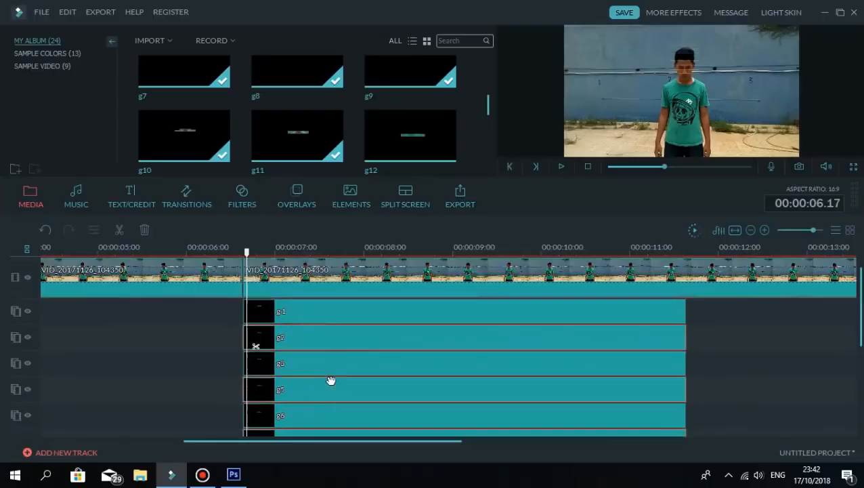
scroll(299, 369, down, 1)
scroll(287, 405, up, 1)
scroll(264, 362, down, 5)
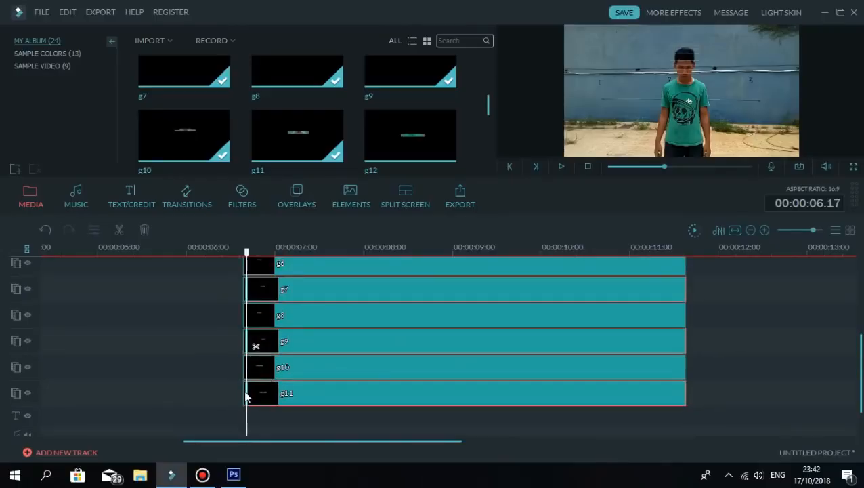
Step: Delete the one-frame leading pieces of the split g2, g5, g7, g9 and g11 clips
click(245, 393)
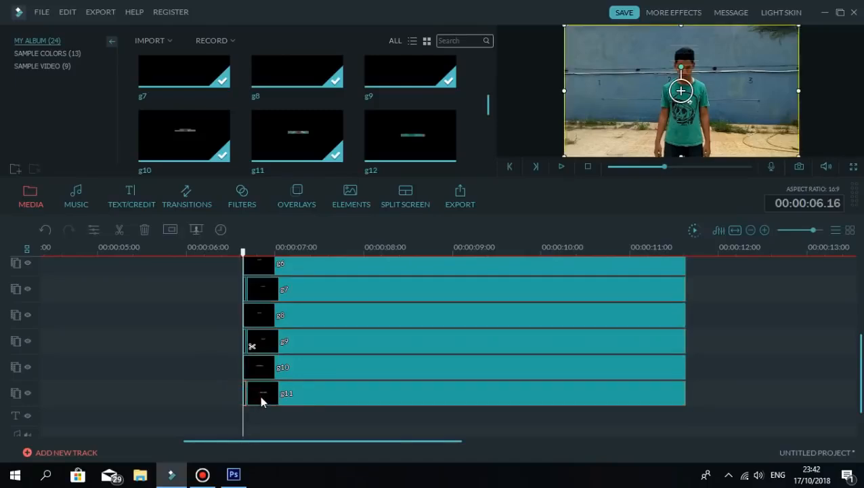
key(Delete)
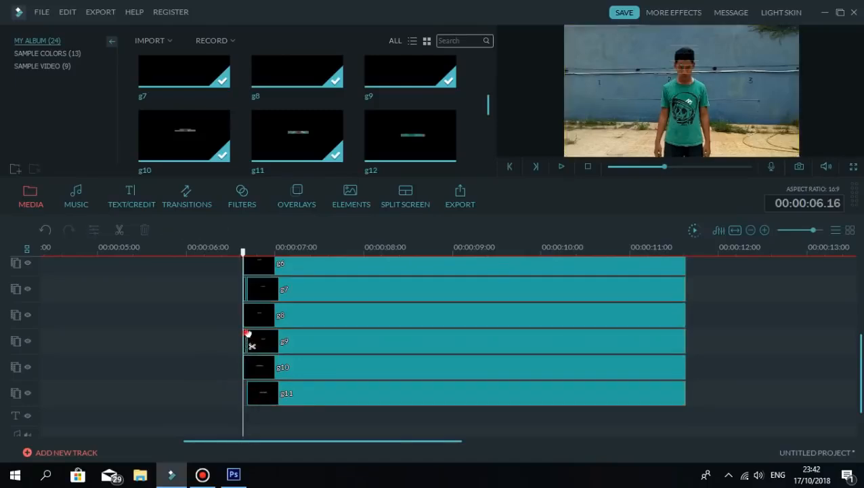
click(246, 334)
key(Delete)
drag(254, 252, 664, 247)
scroll(275, 327, up, 3)
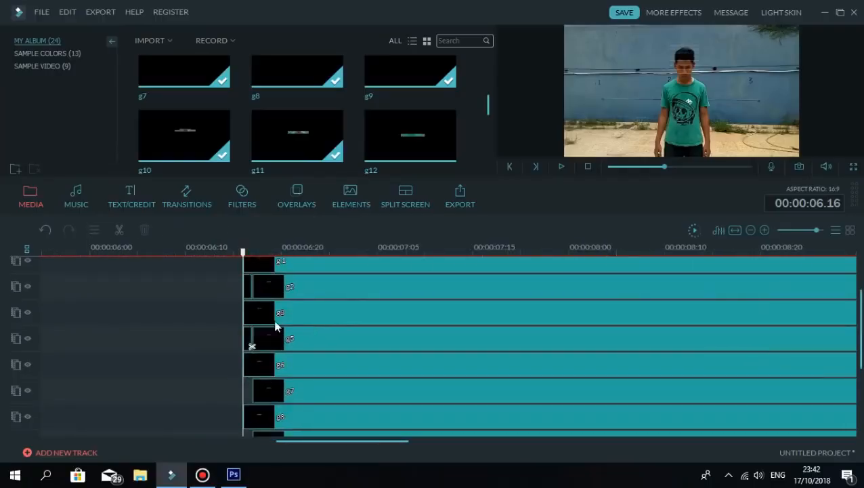
click(247, 291)
key(Delete)
click(250, 337)
key(Delete)
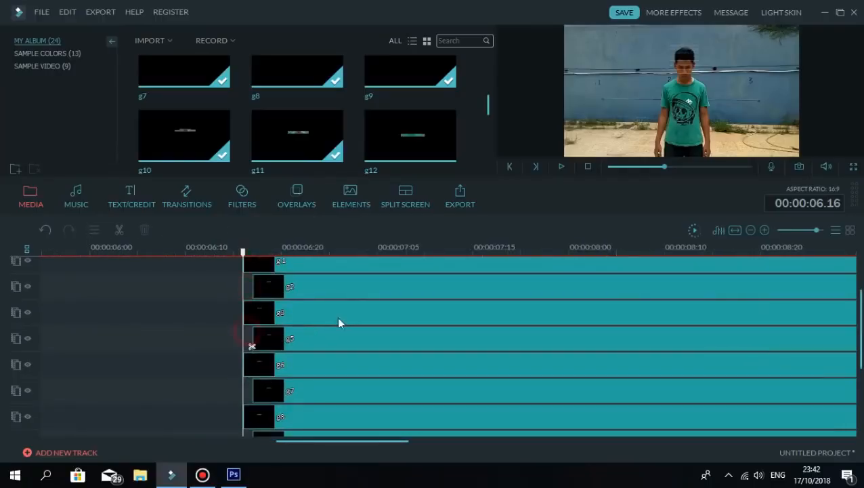
scroll(372, 322, down, 1)
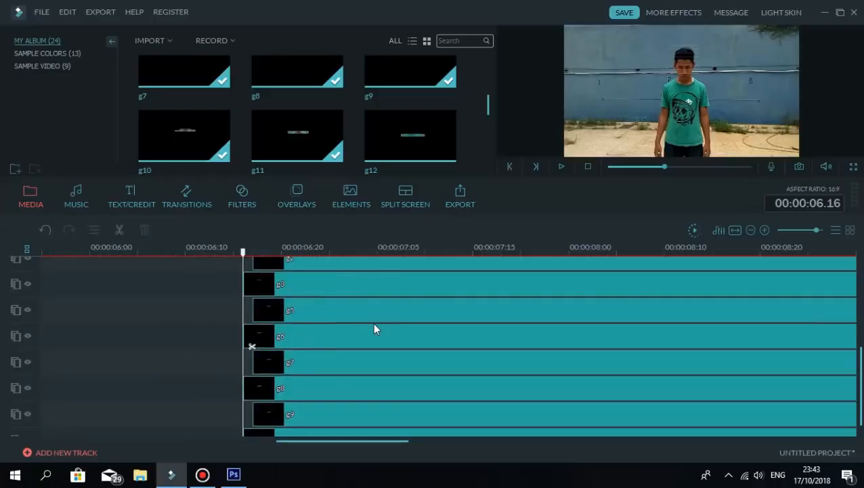
scroll(372, 323, up, 3)
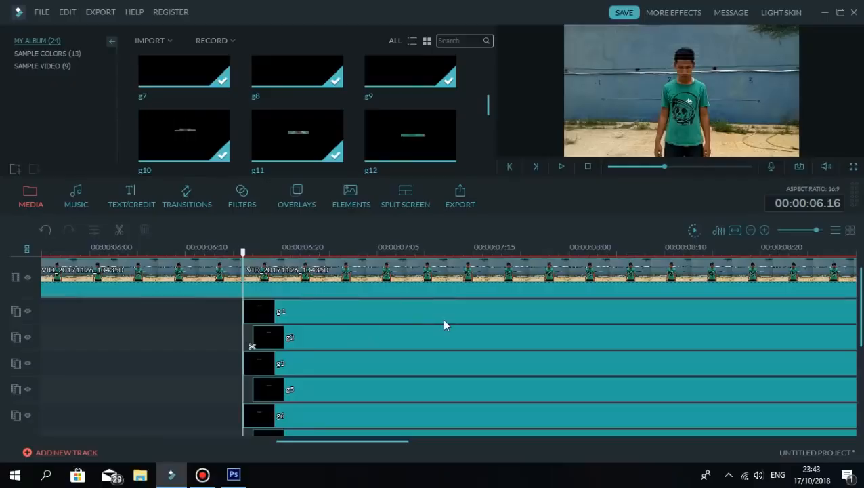
Step: Split all the overlay clips, g1 to g11, at 00:00:06.18 and delete everything after the cut
key(Right)
key(Right)
scroll(340, 325, down, 4)
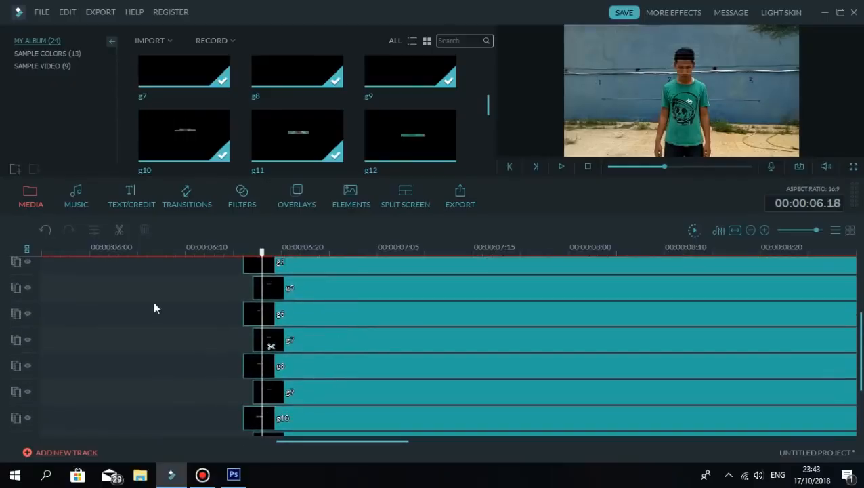
scroll(215, 311, up, 4)
drag(188, 309, 314, 378)
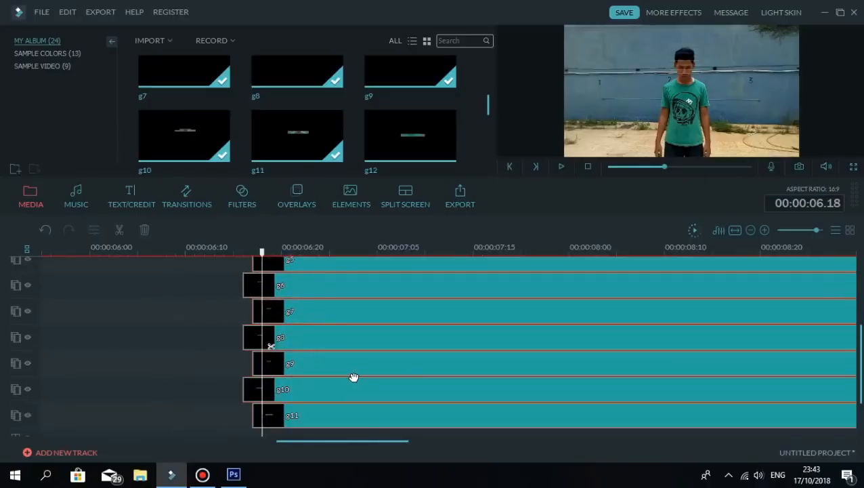
scroll(284, 352, up, 4)
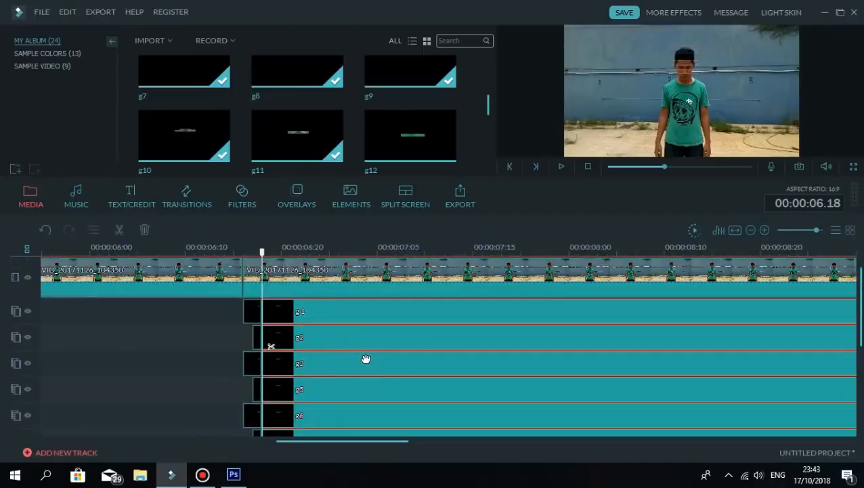
key(Delete)
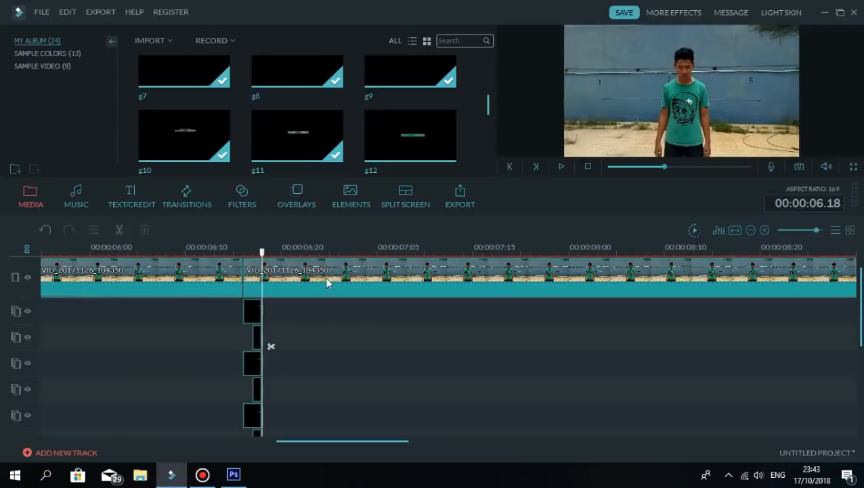
scroll(355, 377, down, 4)
scroll(328, 360, up, 4)
Step: Enlarge the preview and shift the g1 strip slightly to the left across the man's head at 00:00:06.16
drag(273, 252, 501, 248)
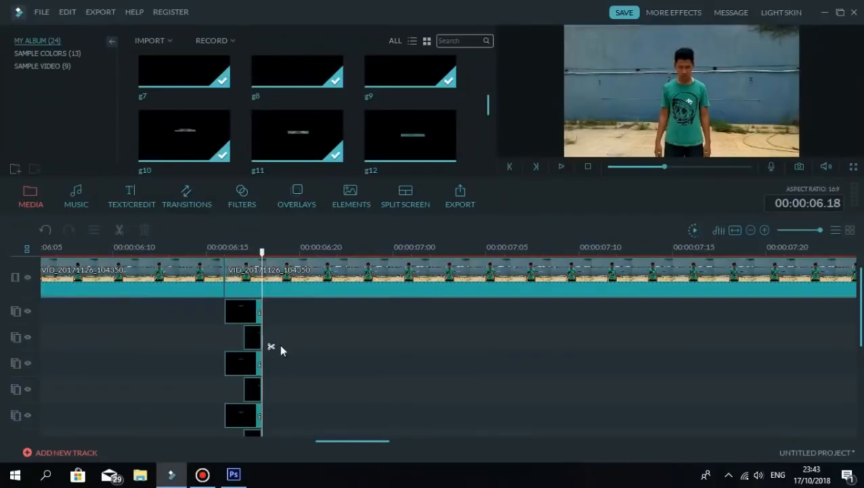
drag(262, 253, 189, 256)
click(257, 313)
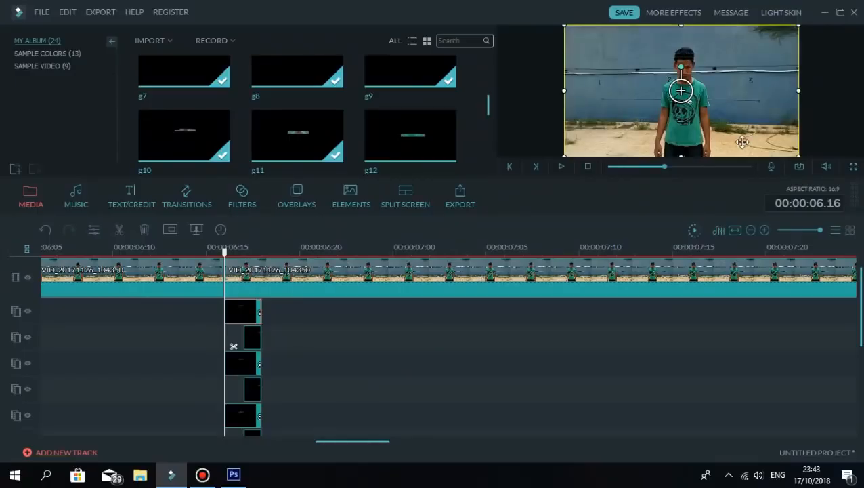
drag(666, 216, 645, 303)
click(259, 392)
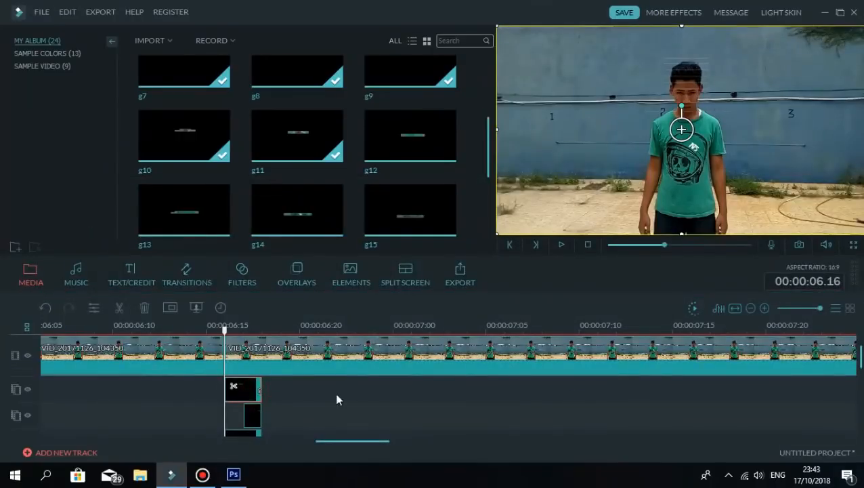
click(252, 394)
drag(722, 191, 706, 182)
mouse_move(498, 128)
mouse_down()
mouse_move(508, 129)
mouse_move(498, 129)
mouse_up()
drag(738, 174, 725, 173)
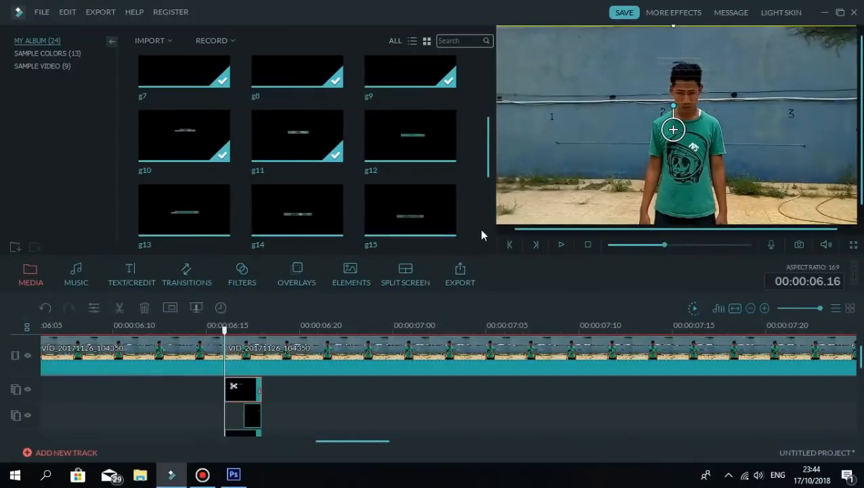
Step: Offset the g2 strip slightly to the right and the g3 strip slightly to the left in the preview
scroll(318, 403, down, 2)
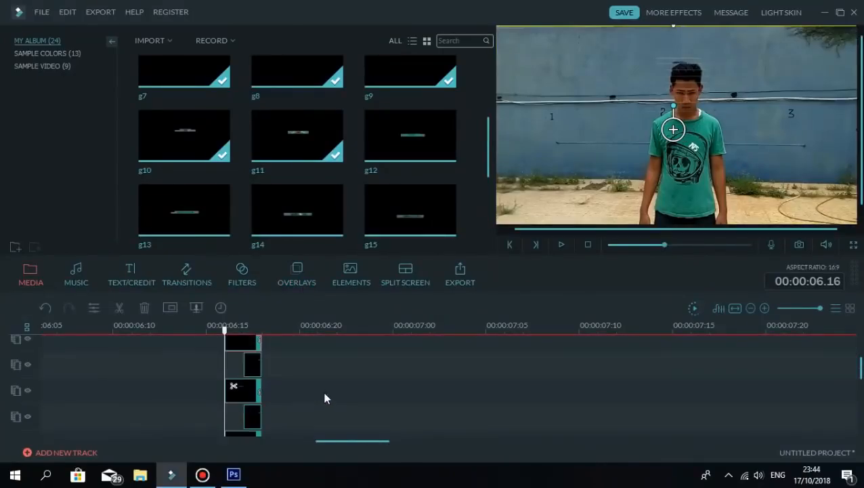
click(250, 367)
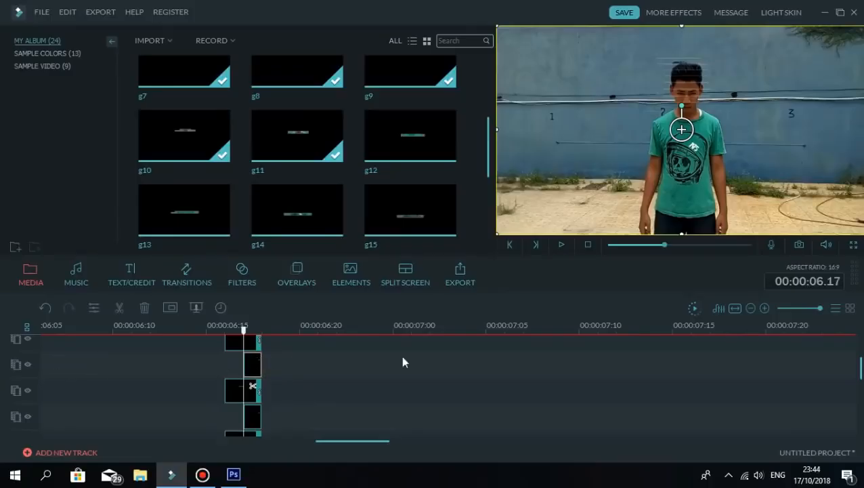
drag(686, 176, 693, 176)
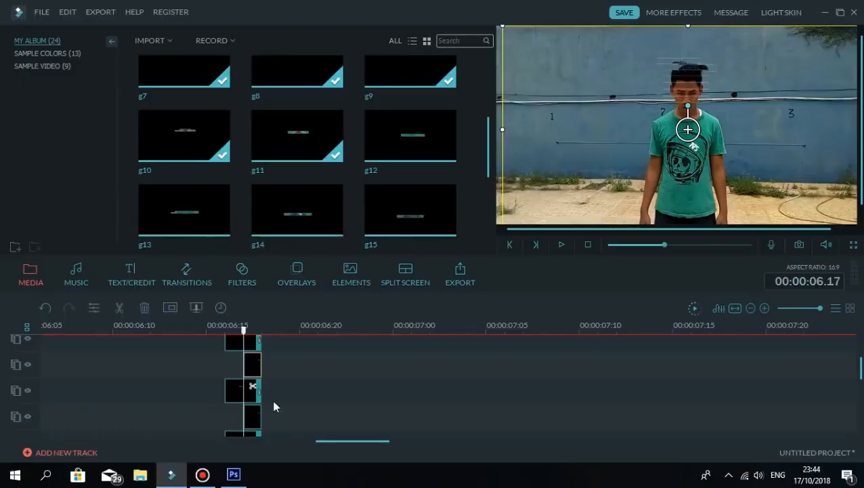
click(233, 392)
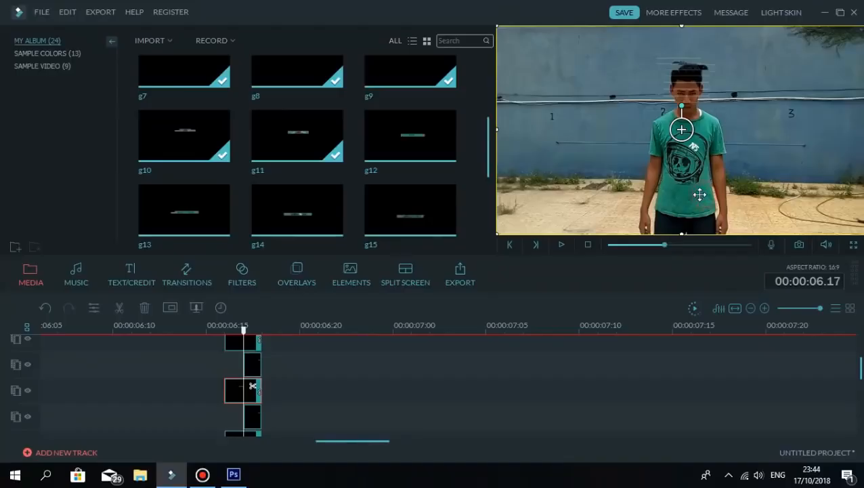
click(699, 194)
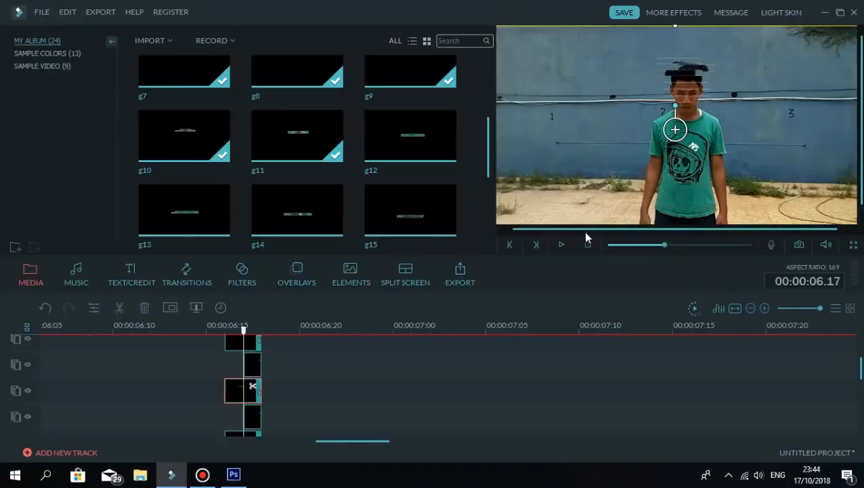
Step: Offset the remaining overlay strips down to g11 slightly sideways in the preview at 00:00:06.17, varying left and right
scroll(399, 351, down, 1)
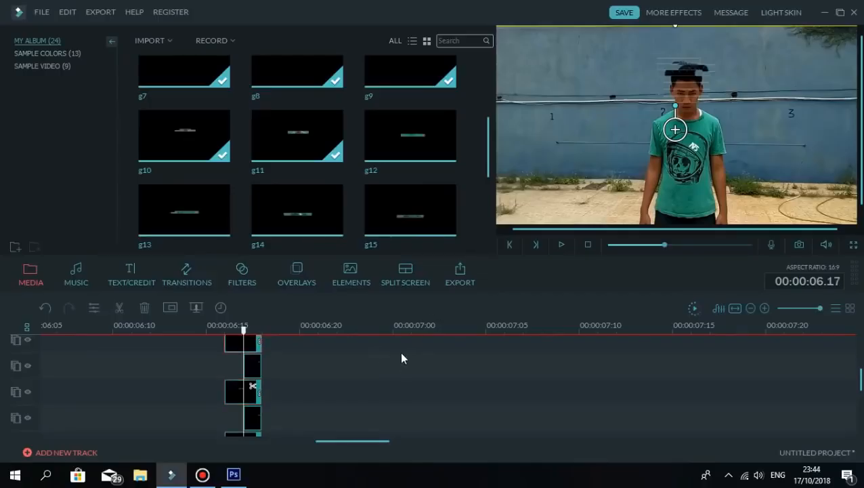
click(255, 367)
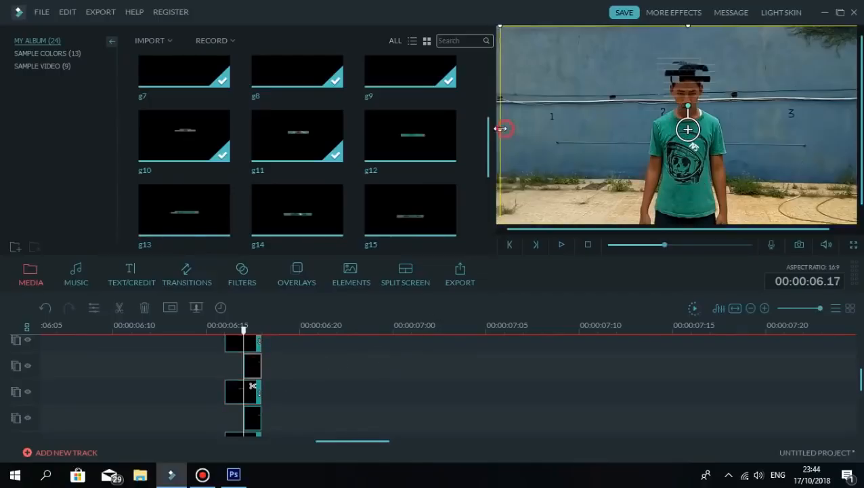
click(248, 393)
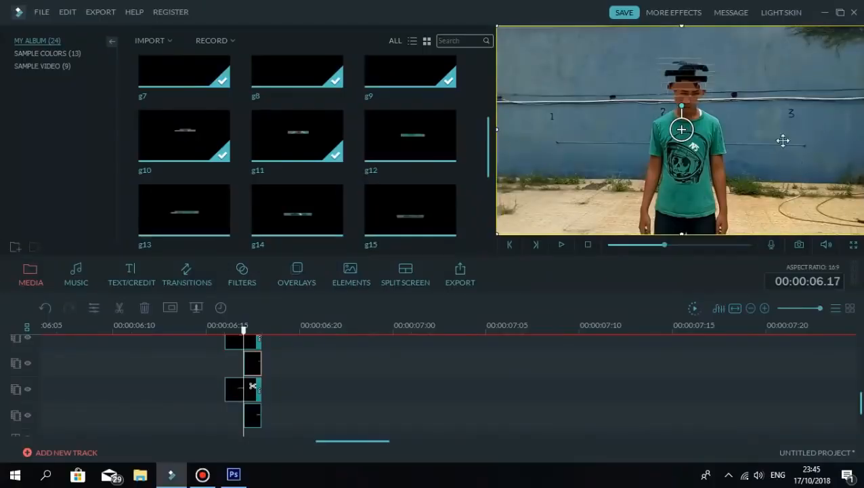
key(Delete)
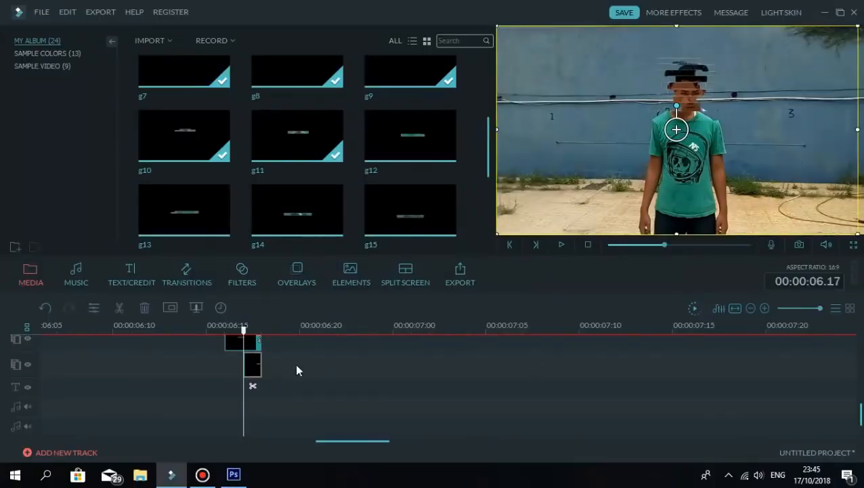
scroll(609, 381, up, 2)
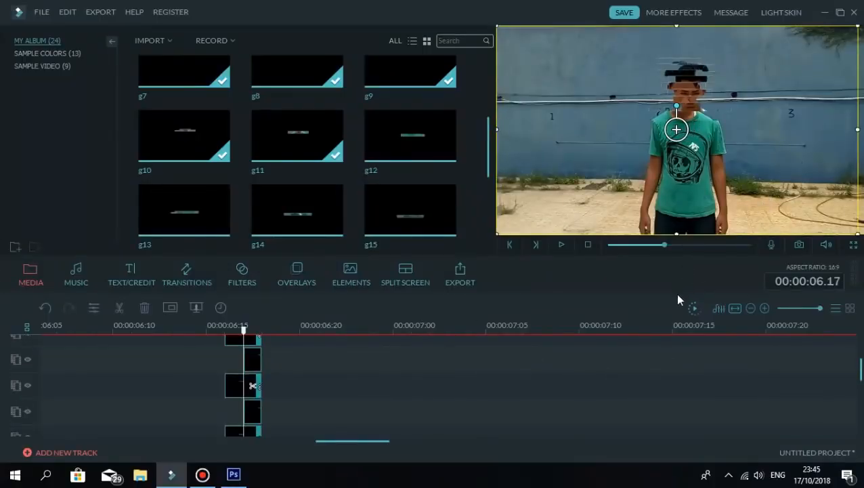
Step: Enlarge the timeline area and place g12 on the first overlay track at 00:00:06.19
drag(677, 293, 677, 229)
scroll(373, 342, down, 3)
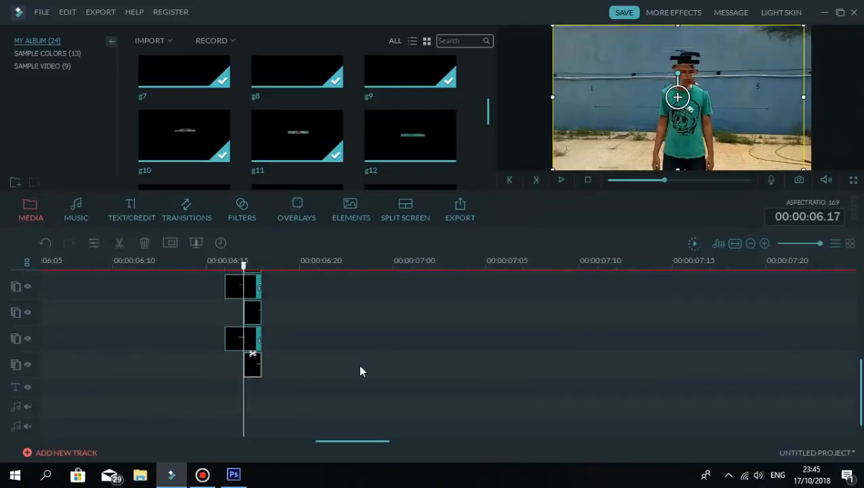
click(360, 371)
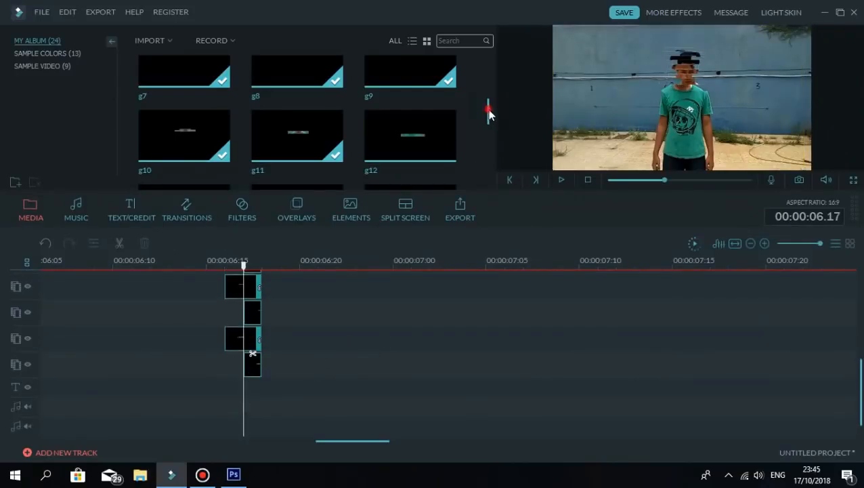
mouse_move(489, 115)
mouse_down()
mouse_move(486, 172)
mouse_move(490, 116)
mouse_up()
scroll(489, 117, down, 1)
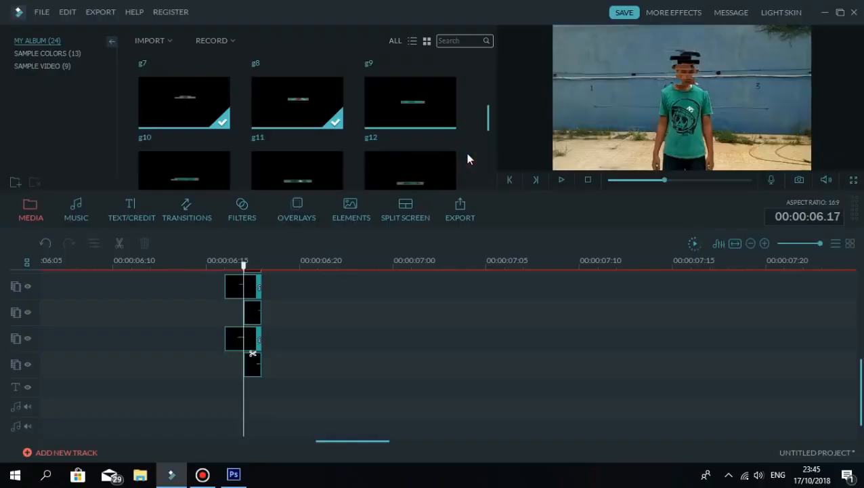
drag(490, 123, 489, 112)
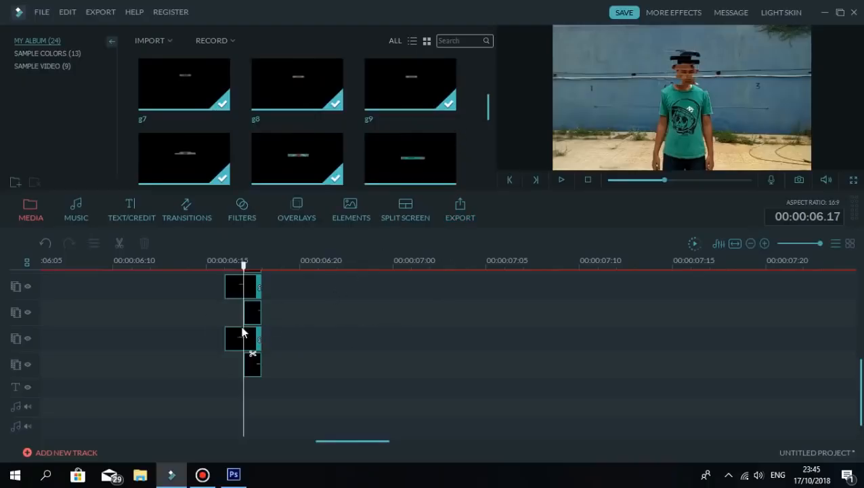
scroll(489, 330, up, 2)
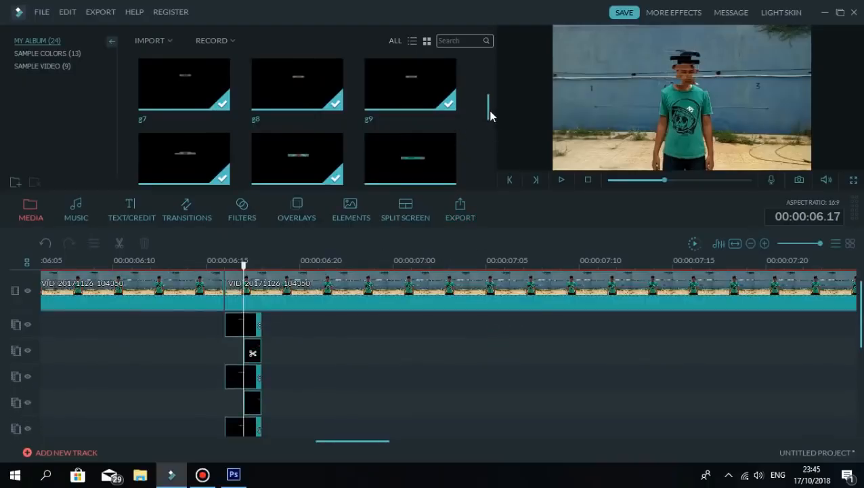
drag(489, 112, 312, 320)
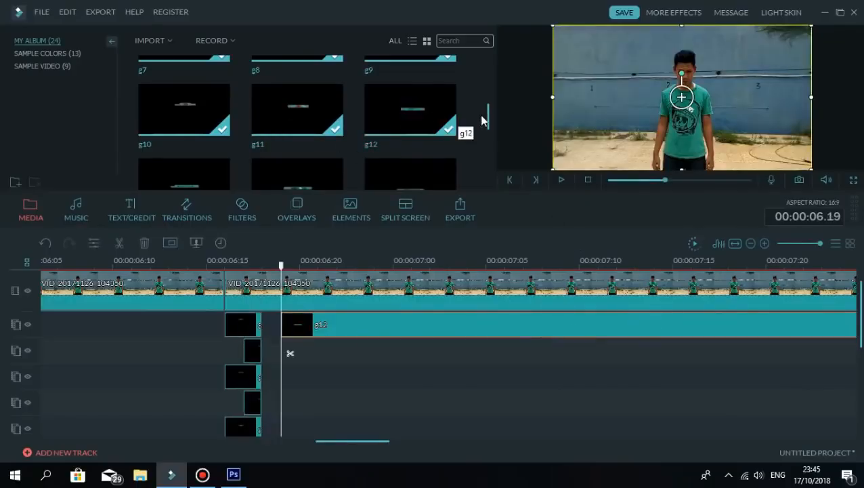
Step: Place g13, g14 and g15 on the second, third and fourth overlay tracks, each starting at 00:00:06.19
scroll(488, 119, down, 1)
mouse_move(231, 166)
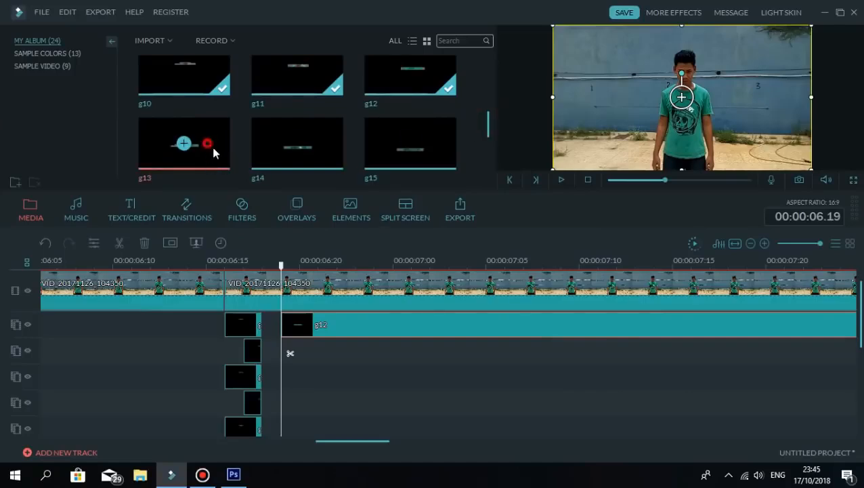
drag(214, 153, 290, 353)
mouse_move(323, 162)
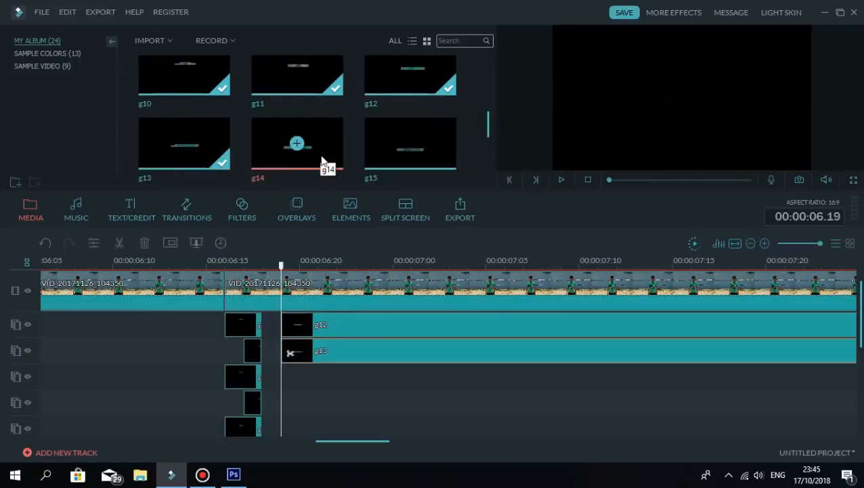
drag(320, 153, 298, 377)
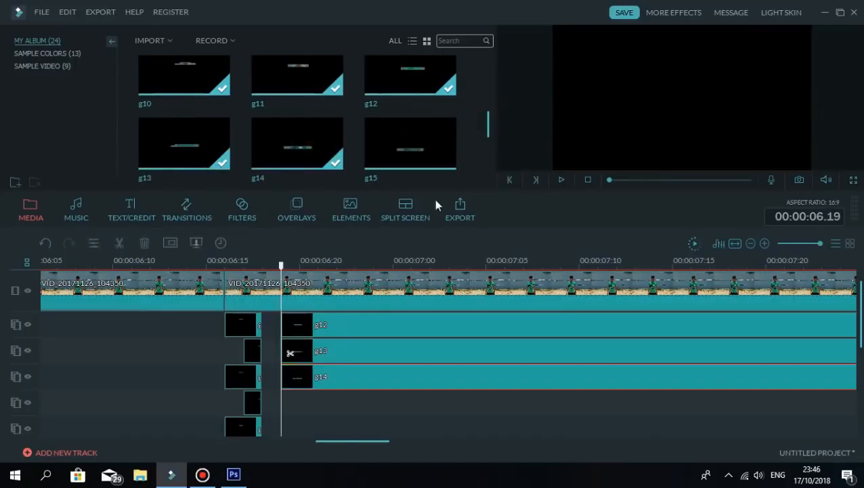
drag(435, 144, 293, 399)
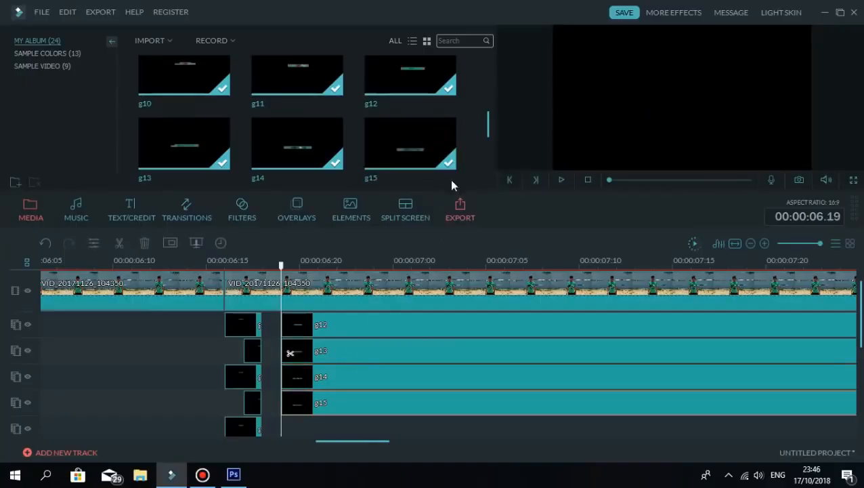
Step: Add g16, g17 and g18 at 00:00:06.19 on the three overlay tracks below g15
drag(486, 123, 487, 139)
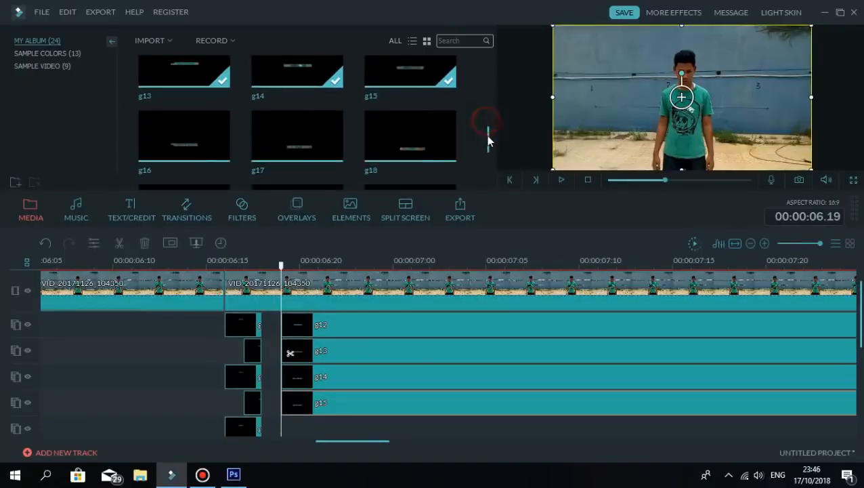
click(209, 137)
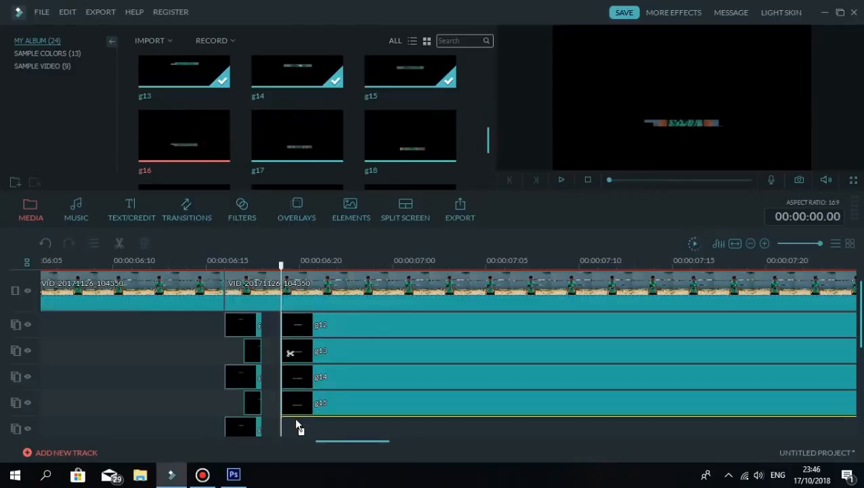
drag(296, 423, 296, 423)
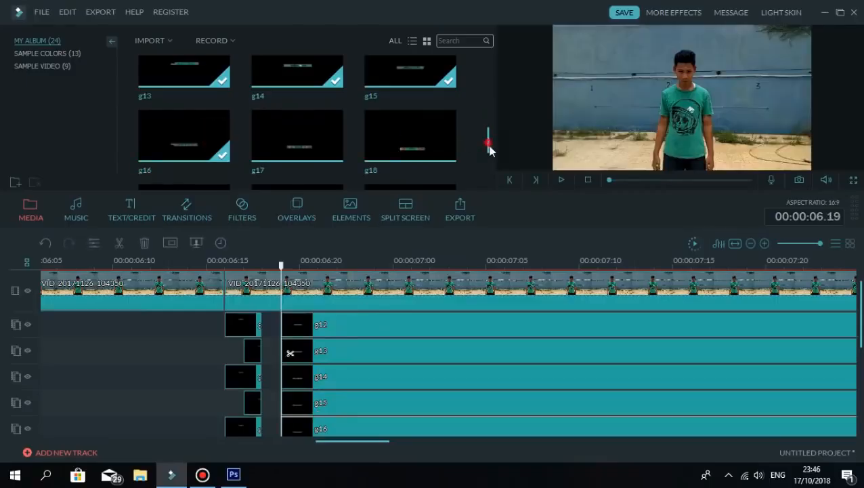
drag(487, 139, 472, 154)
drag(332, 100, 290, 427)
mouse_move(487, 147)
mouse_down()
mouse_move(487, 162)
mouse_move(487, 149)
mouse_up()
drag(413, 85, 294, 425)
Step: Add g19, g20 and g21 at 00:00:06.19 on the three overlay tracks below g18
scroll(298, 407, down, 3)
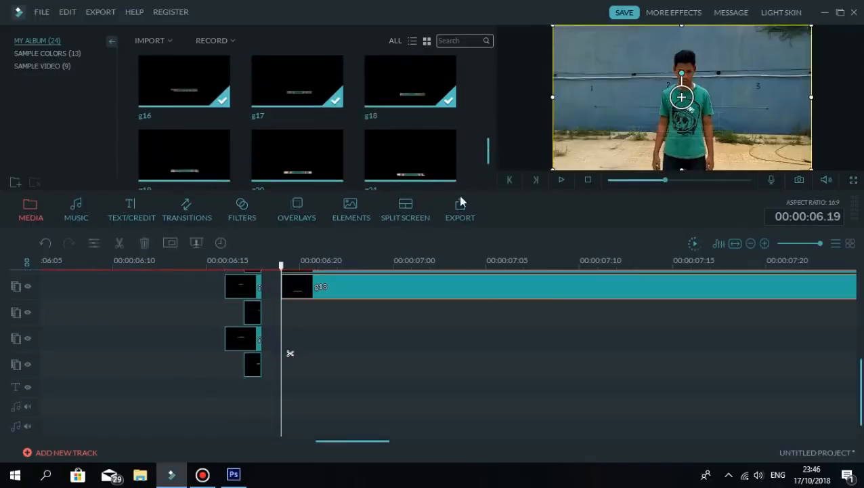
drag(217, 147, 299, 320)
drag(308, 152, 297, 348)
drag(487, 159, 490, 175)
drag(413, 88, 296, 365)
Step: Split the g12, g14, g16, g18 and g20 clips together at 00:00:06.21
scroll(398, 314, up, 5)
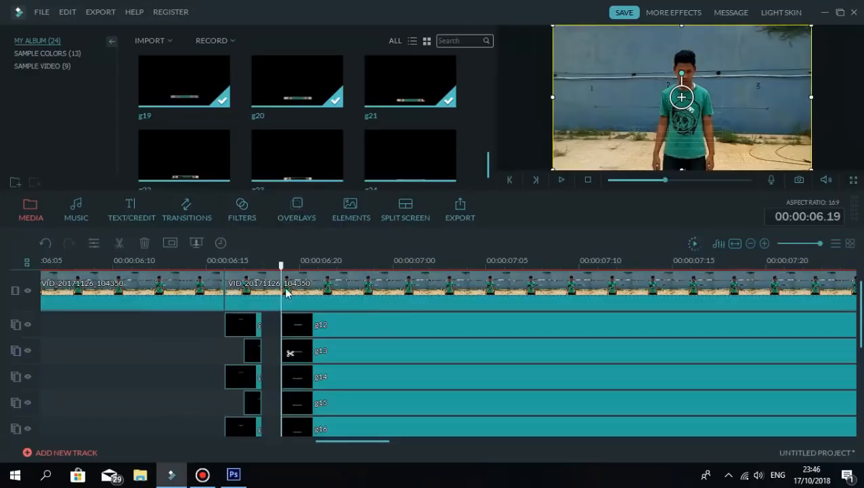
mouse_move(291, 267)
mouse_down()
mouse_move(300, 266)
mouse_move(282, 266)
mouse_up()
key(Right)
key(Right)
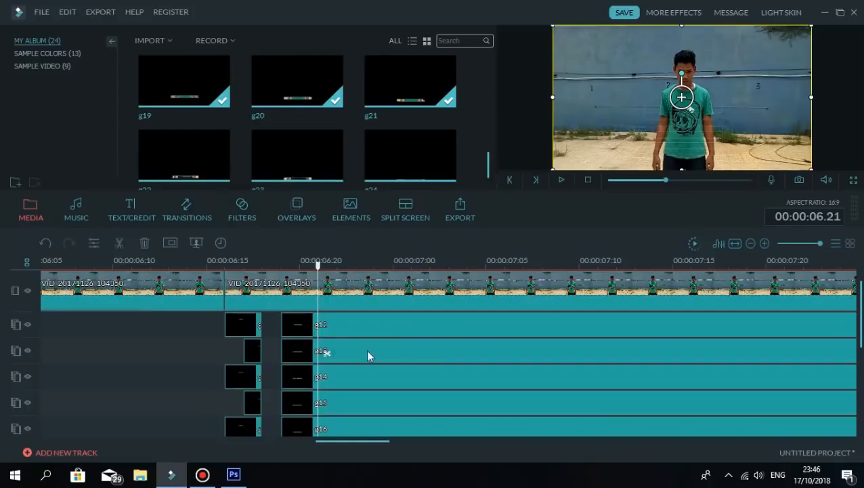
click(342, 378)
scroll(406, 378, down, 1)
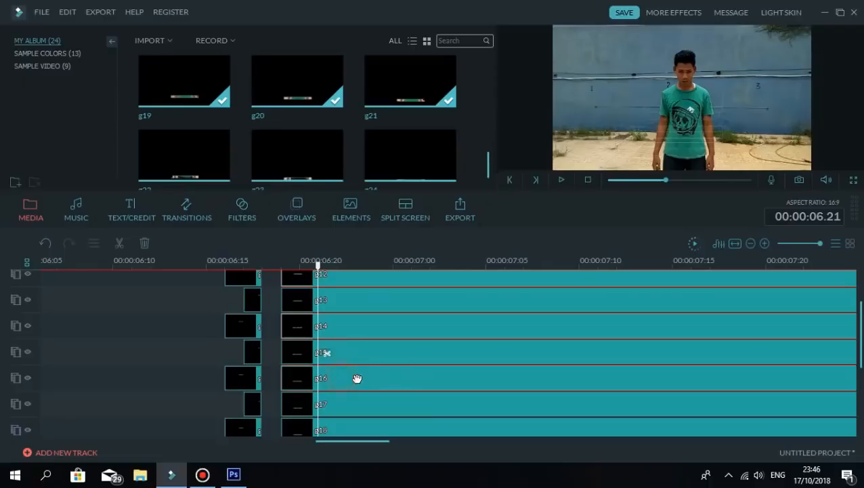
scroll(345, 381, down, 2)
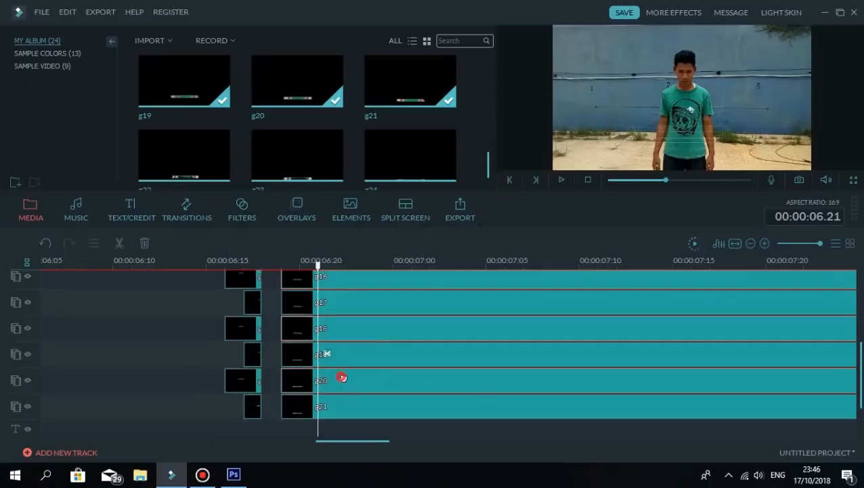
scroll(369, 408, up, 3)
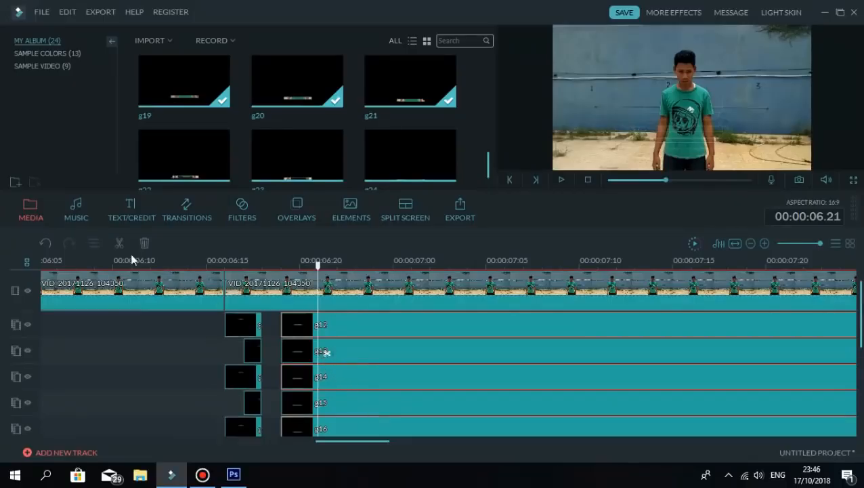
click(327, 352)
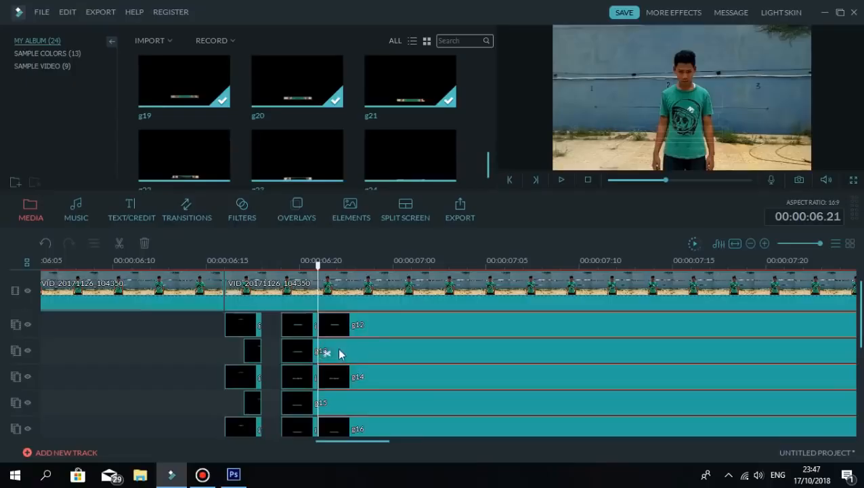
Step: Delete the two-frame leading pieces of the split g12, g14, g16, g18 and g20 clips
click(299, 331)
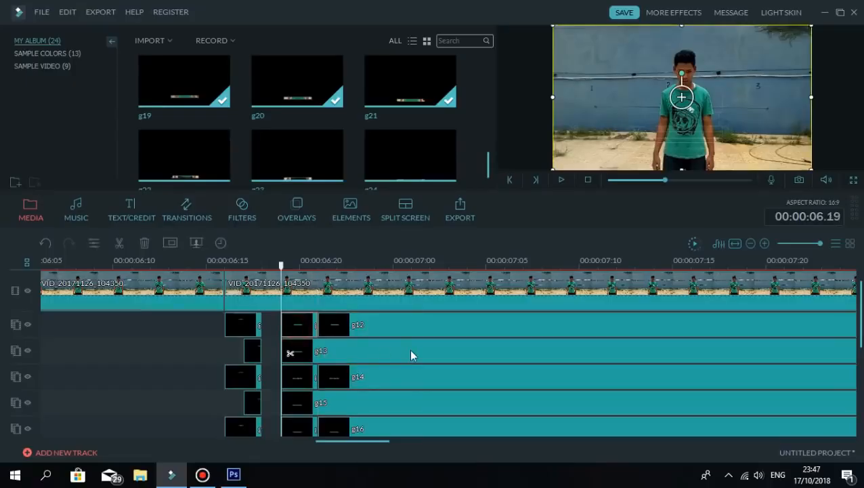
key(Delete)
scroll(389, 390, down, 2)
click(305, 334)
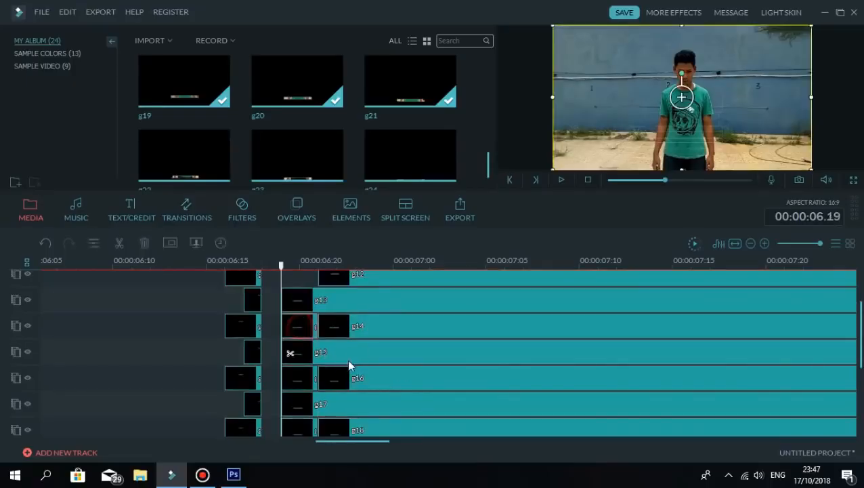
key(Delete)
click(303, 384)
key(Delete)
scroll(375, 380, down, 2)
click(306, 389)
key(Delete)
scroll(376, 378, down, 2)
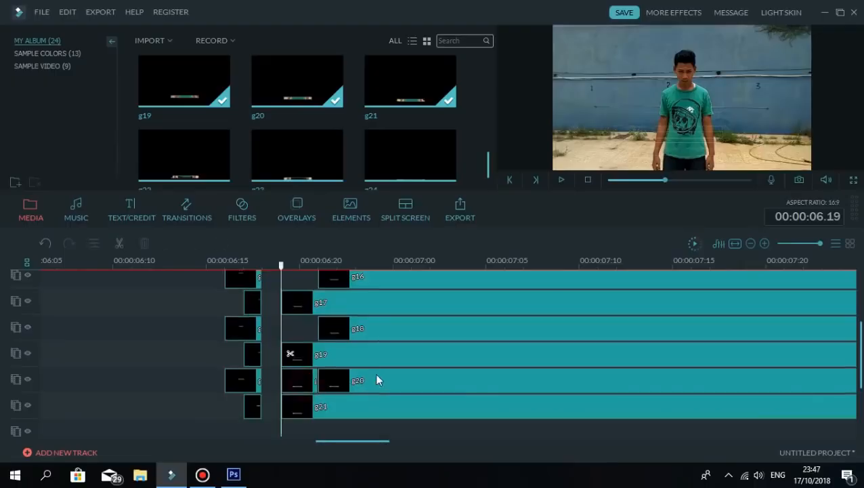
click(302, 383)
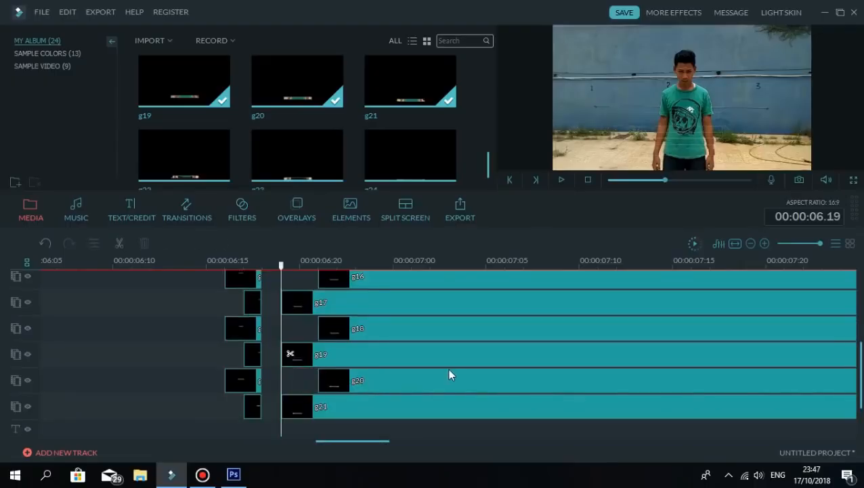
Step: Select all the overlay clips from g12 to g21 and split them at 00:00:06.22
scroll(448, 369, up, 5)
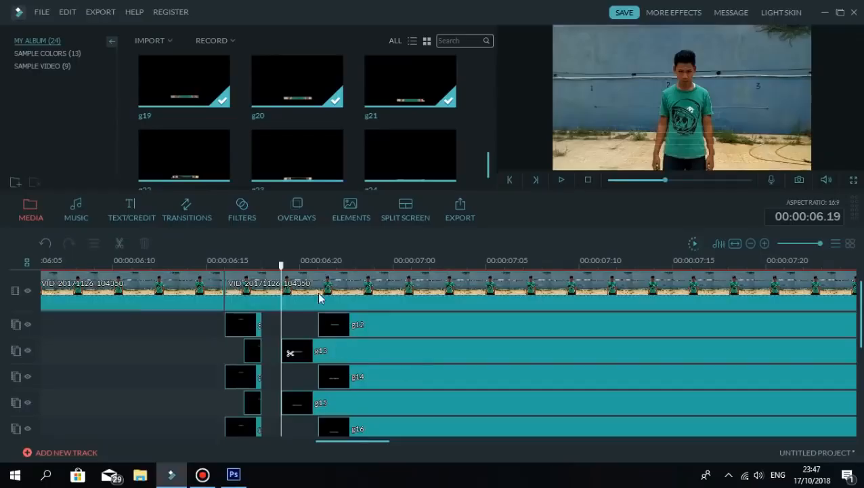
key(Right)
key(Right)
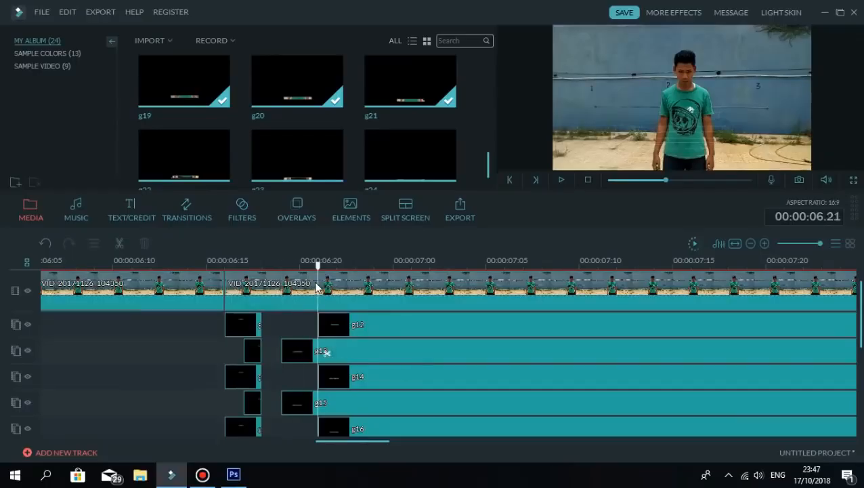
key(Right)
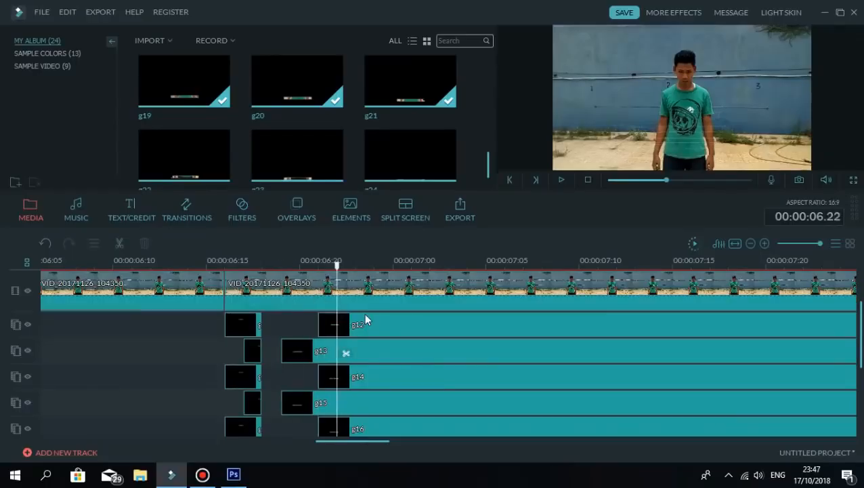
scroll(365, 315, down, 2)
scroll(366, 316, up, 2)
scroll(353, 332, down, 2)
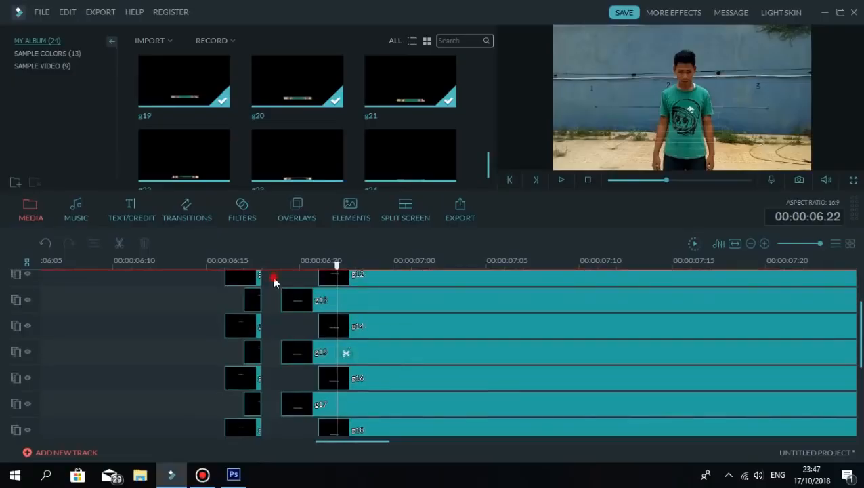
drag(273, 276, 353, 399)
scroll(448, 378, up, 6)
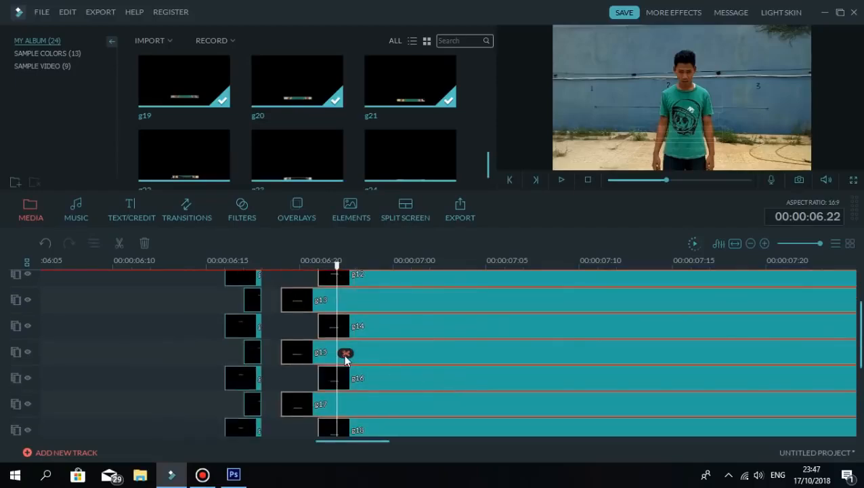
click(345, 353)
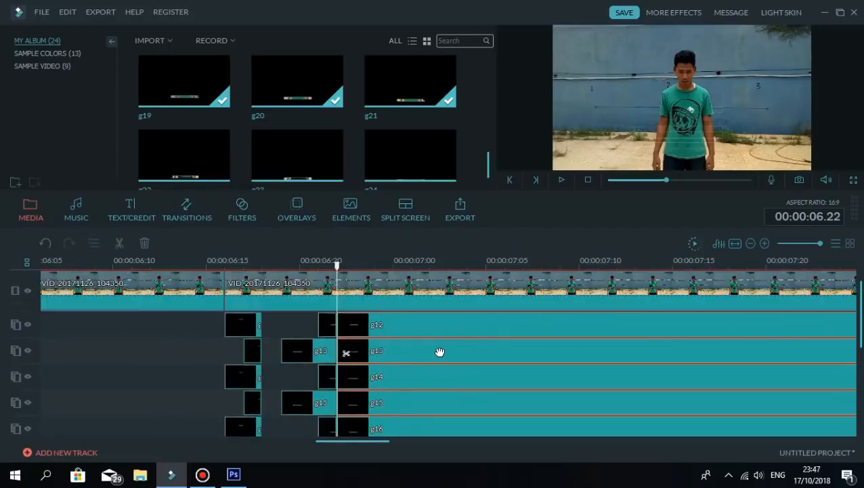
Step: Delete the split-off remainders of the g12 to g21 clips after 00:00:06.22
key(Delete)
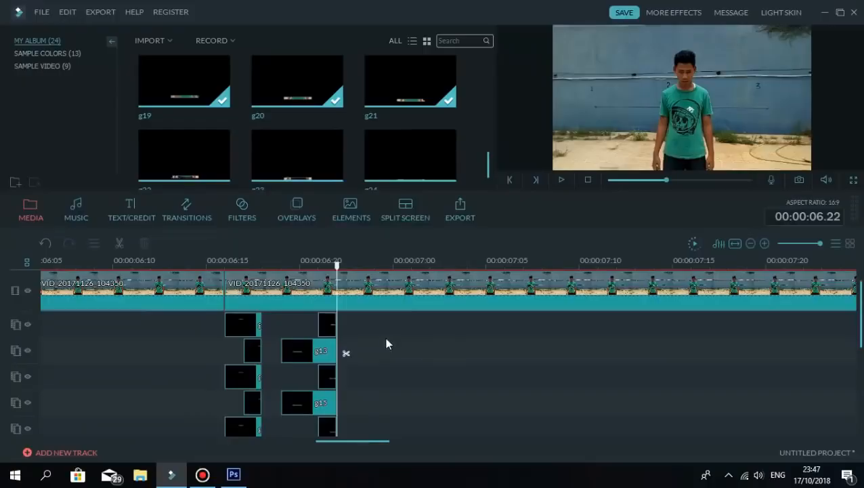
Step: Narrow the g12 to g21 strips slightly in the preview, g12 and g14 from their left edges, g13 and g15 from their right edges
click(332, 330)
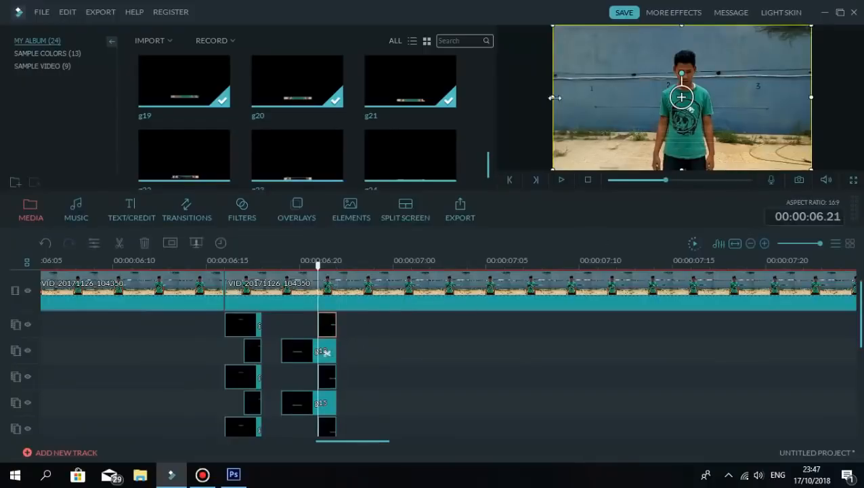
drag(554, 97, 560, 96)
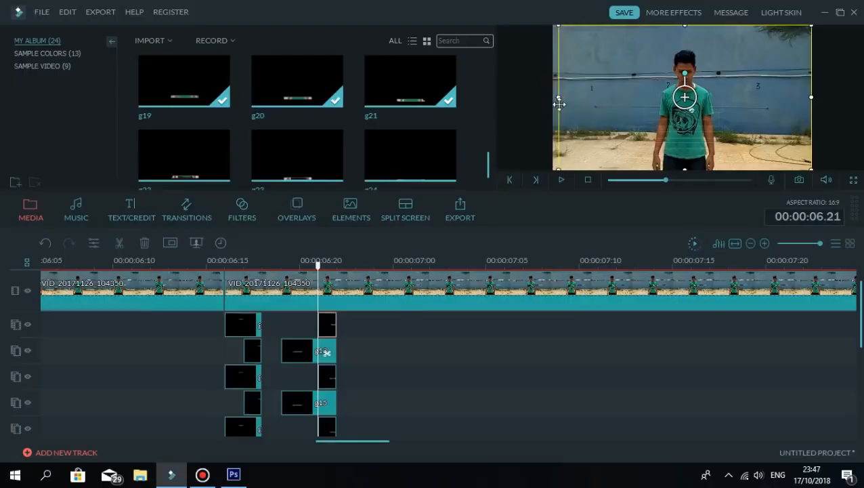
click(305, 353)
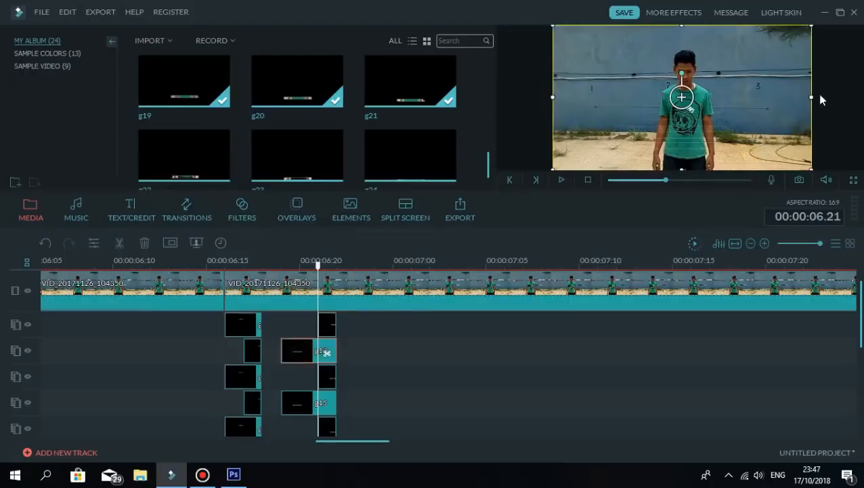
drag(811, 97, 805, 97)
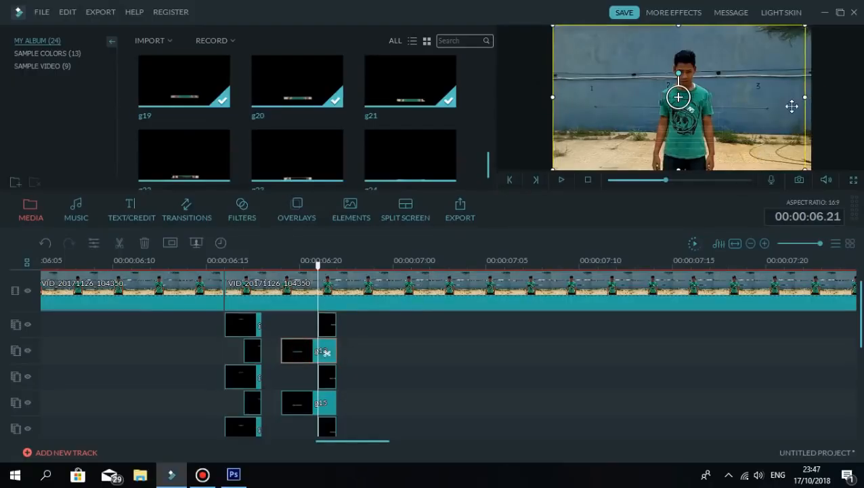
click(334, 381)
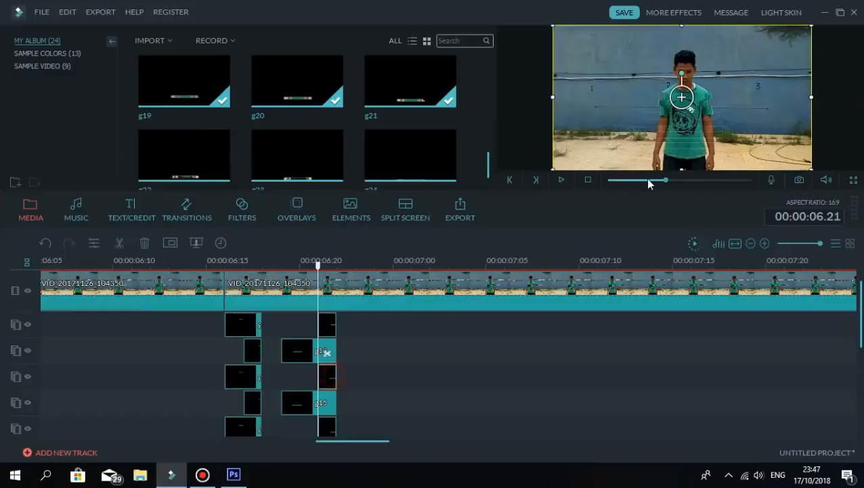
drag(553, 98, 560, 99)
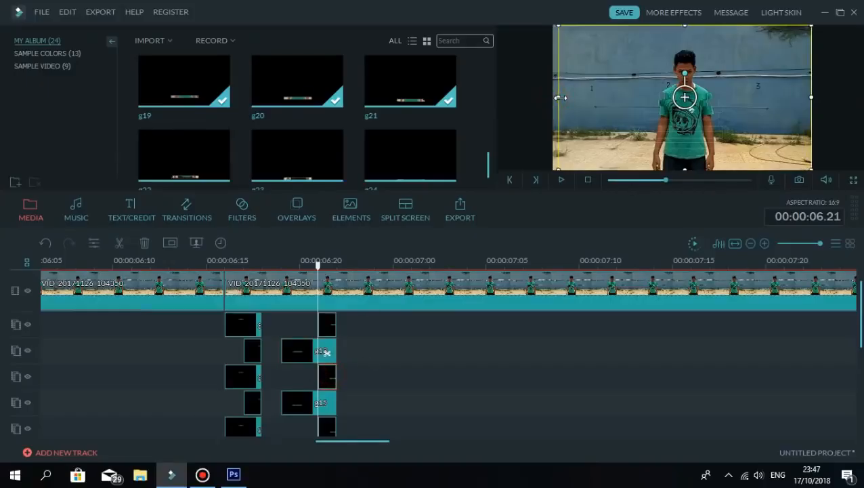
click(303, 400)
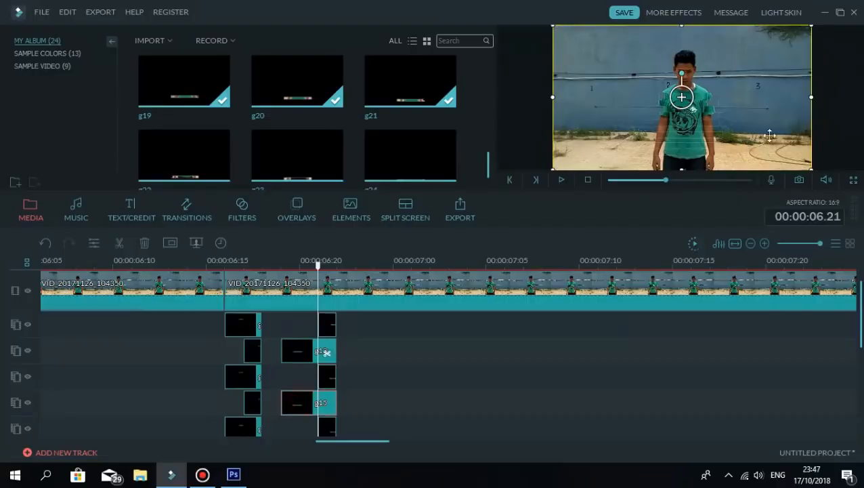
drag(811, 97, 803, 97)
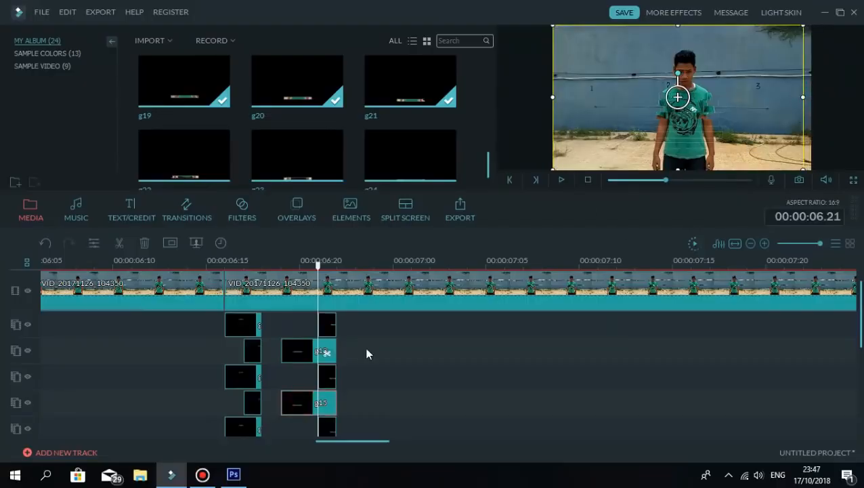
scroll(366, 384, down, 2)
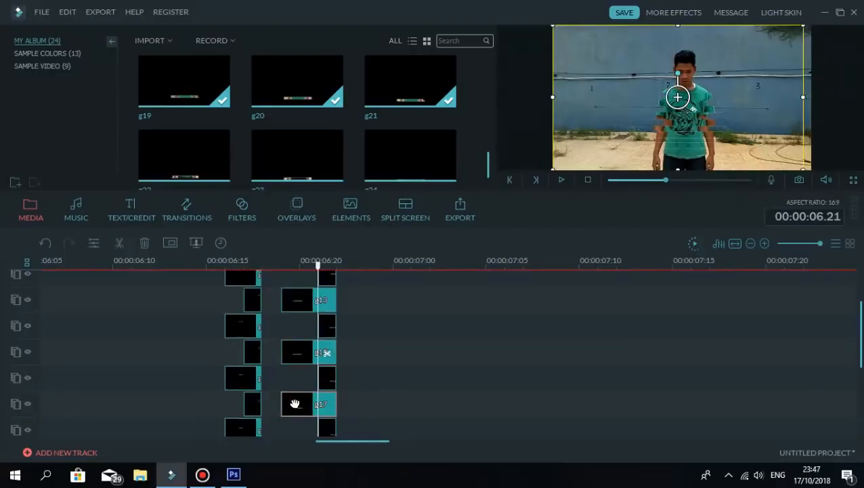
click(316, 411)
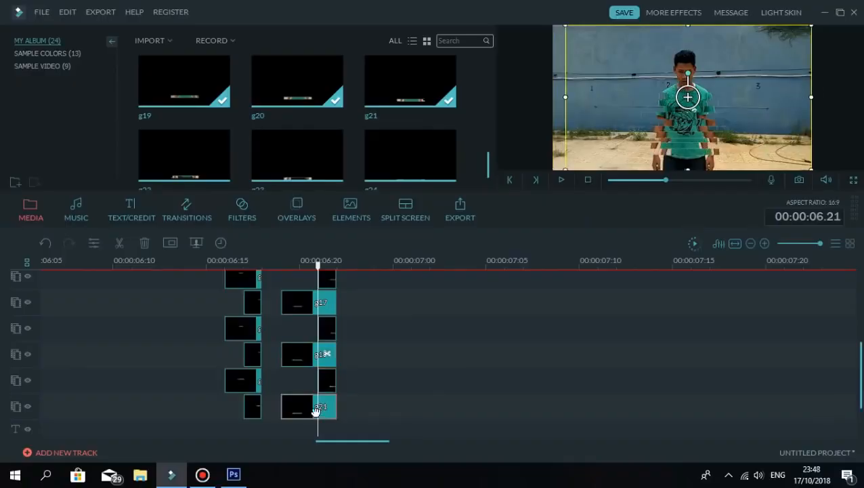
Step: Add g22, g23 and g24 at 00:00:06.23 on three consecutive overlay tracks, starting on the g15 track
scroll(467, 368, up, 4)
click(457, 353)
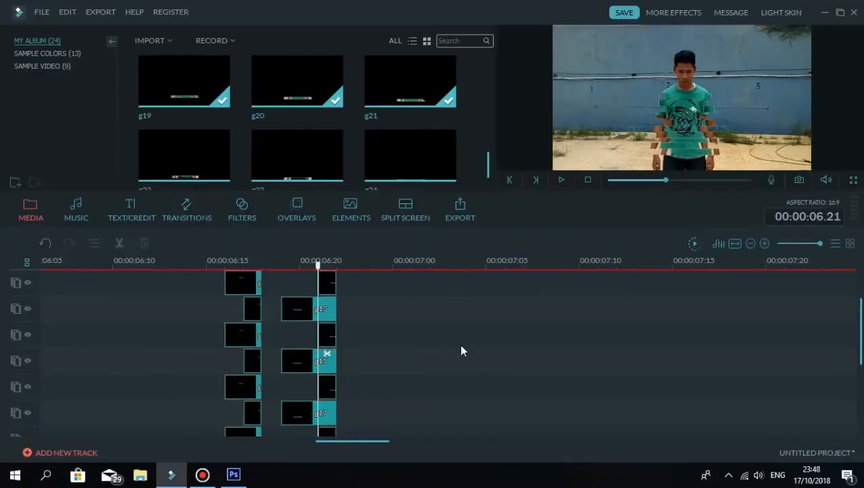
scroll(443, 342, up, 2)
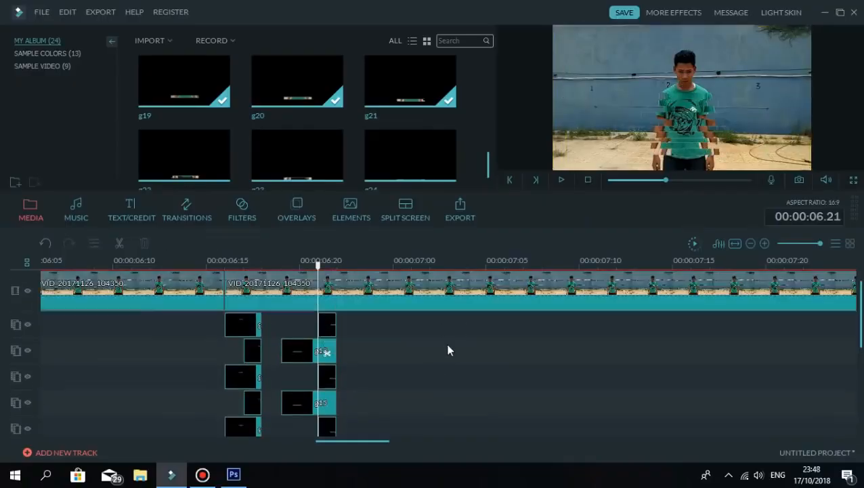
scroll(457, 325, down, 2)
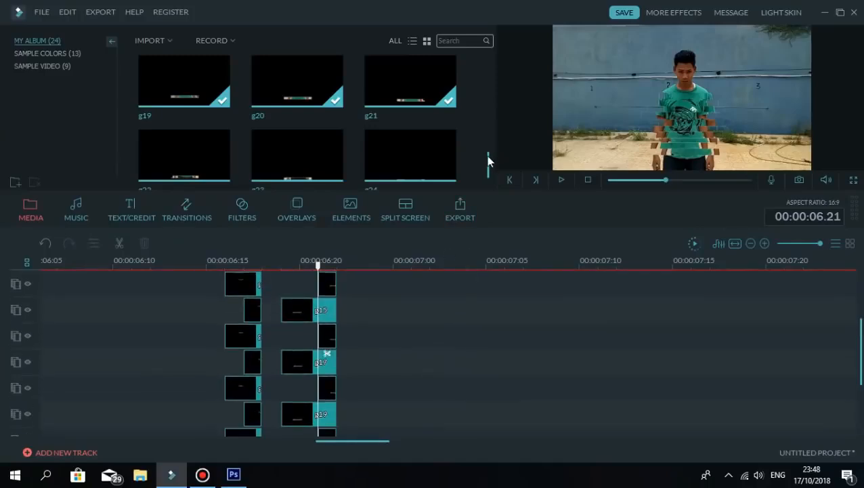
drag(486, 155, 486, 164)
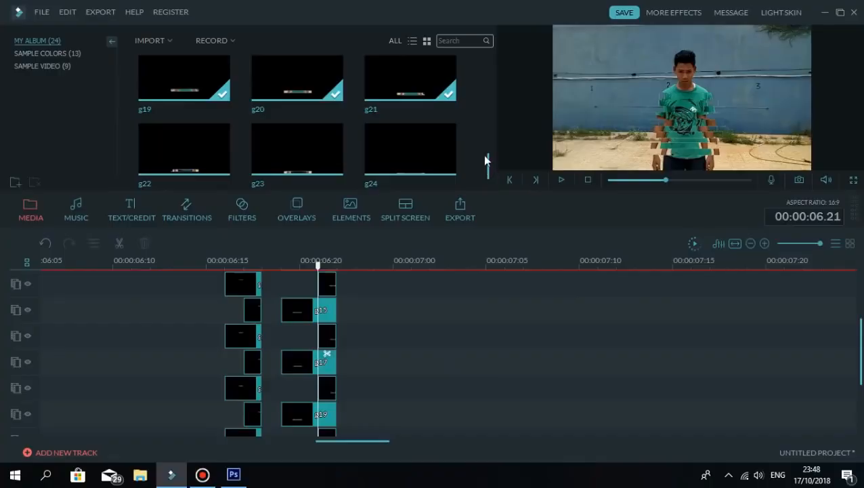
mouse_move(403, 170)
scroll(393, 348, down, 2)
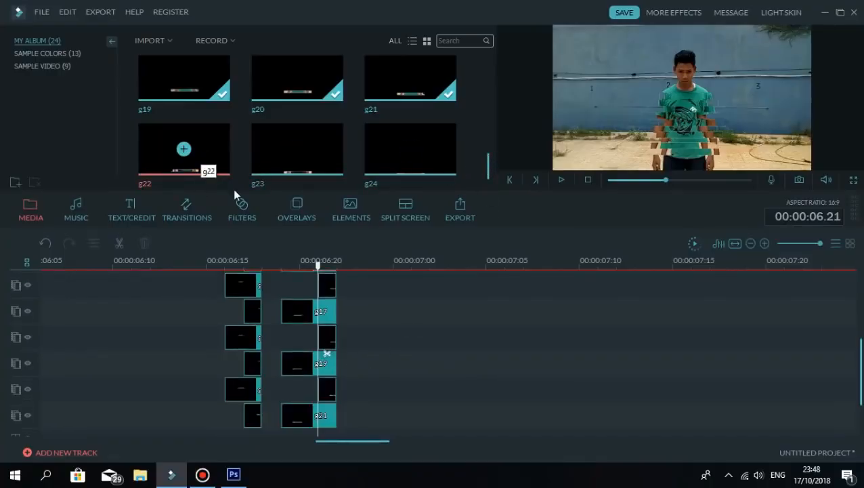
drag(215, 142, 400, 310)
drag(323, 148, 372, 309)
drag(424, 166, 373, 345)
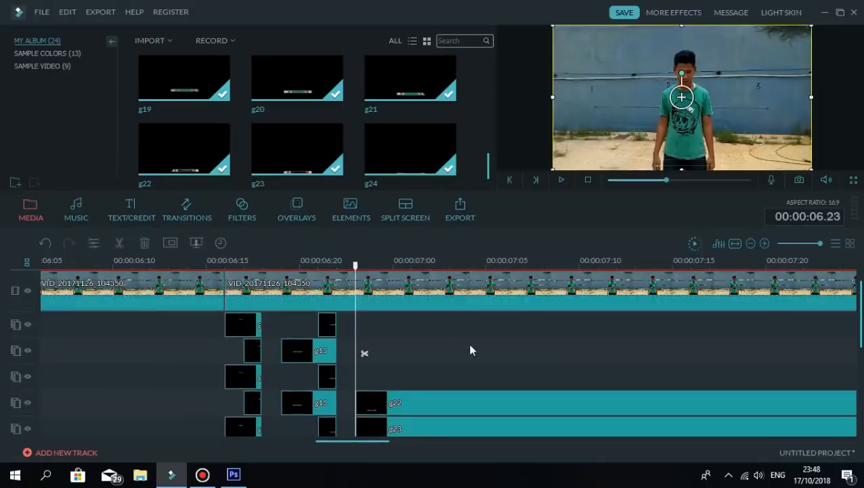
Step: Move the g22, g23 and g24 clips together up to the first three overlay tracks, keeping their start at 00:00:06.23
scroll(444, 363, down, 3)
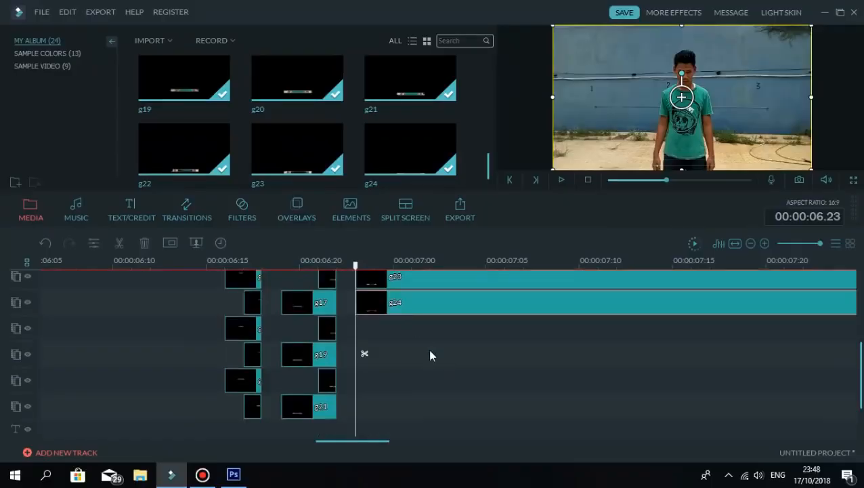
scroll(430, 355, up, 3)
drag(447, 430, 389, 353)
drag(394, 355, 499, 349)
scroll(406, 315, up, 1)
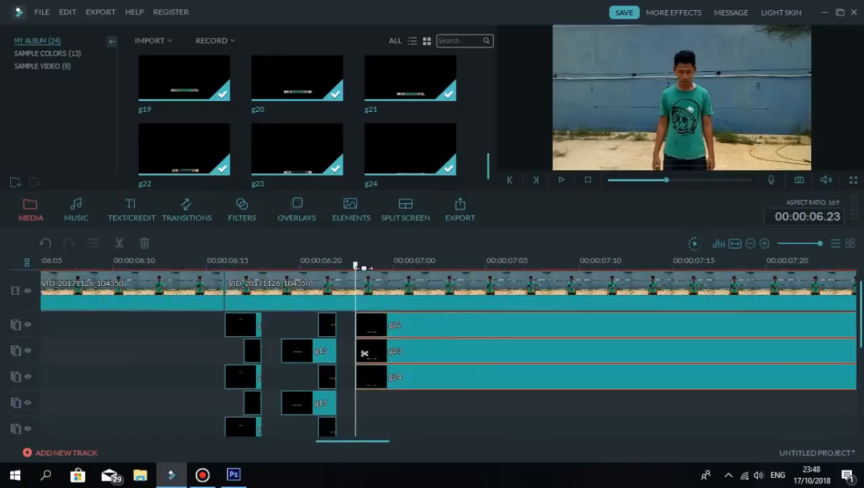
Step: Split the g22 and g24 clips together at 00:00:06.24, leaving g23 whole
key(Right)
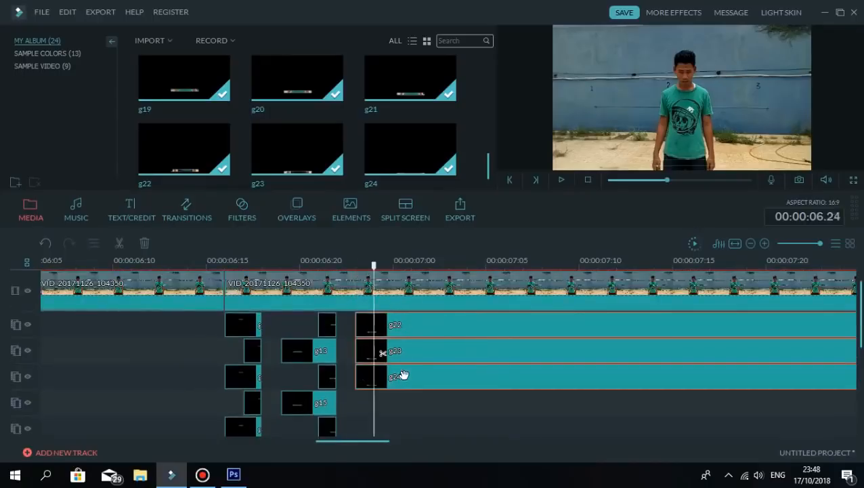
click(429, 399)
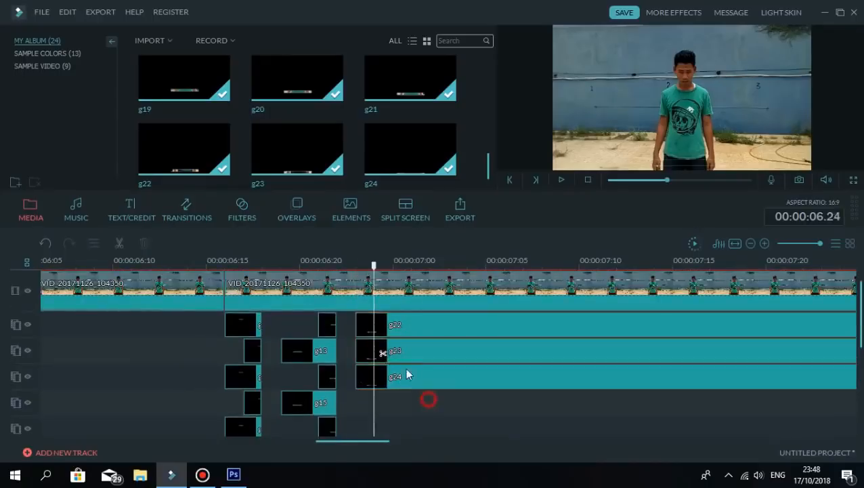
click(393, 327)
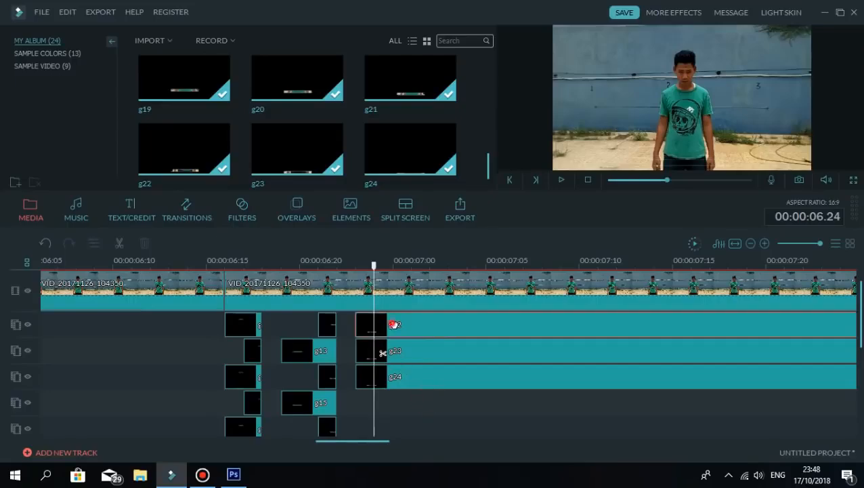
ctrl+click(406, 382)
ctrl+click(371, 350)
click(383, 352)
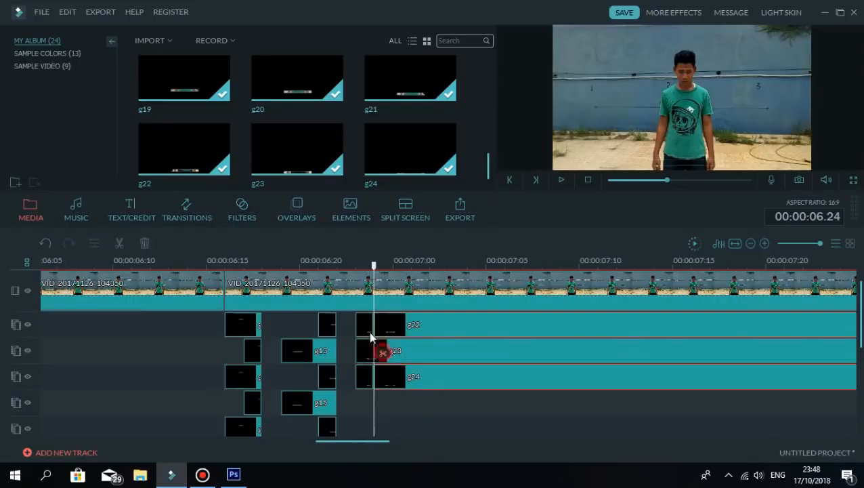
Step: Delete the one-frame leading pieces of the split g22 and g24 clips
click(365, 325)
key(Delete)
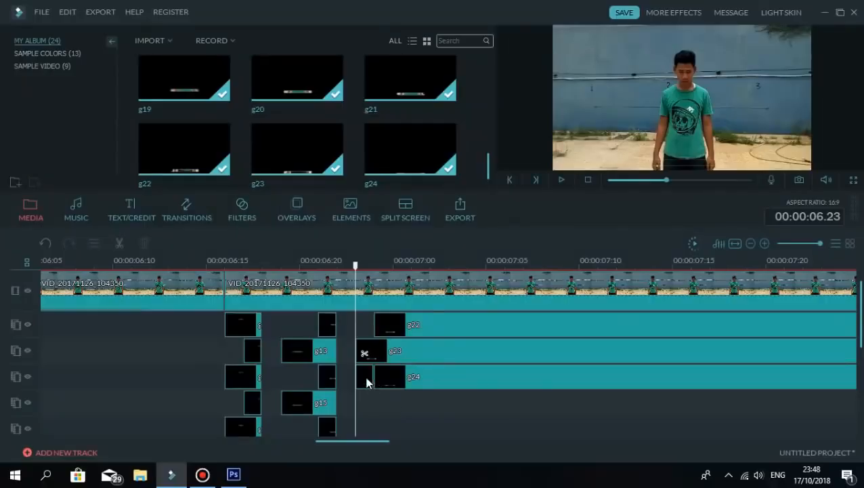
click(366, 383)
key(Delete)
Step: Split g22, g23 and g24 together at 00:00:07.00 and delete the remainders after the cut
key(Right)
key(Right)
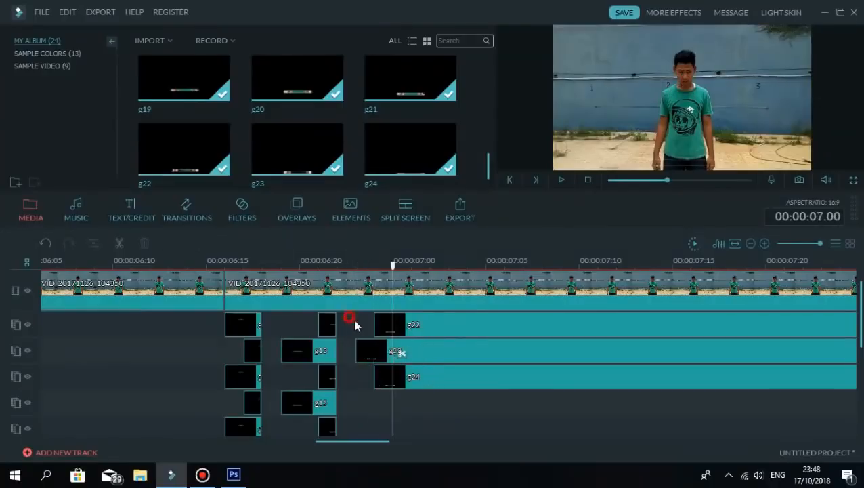
drag(355, 325, 426, 385)
click(402, 352)
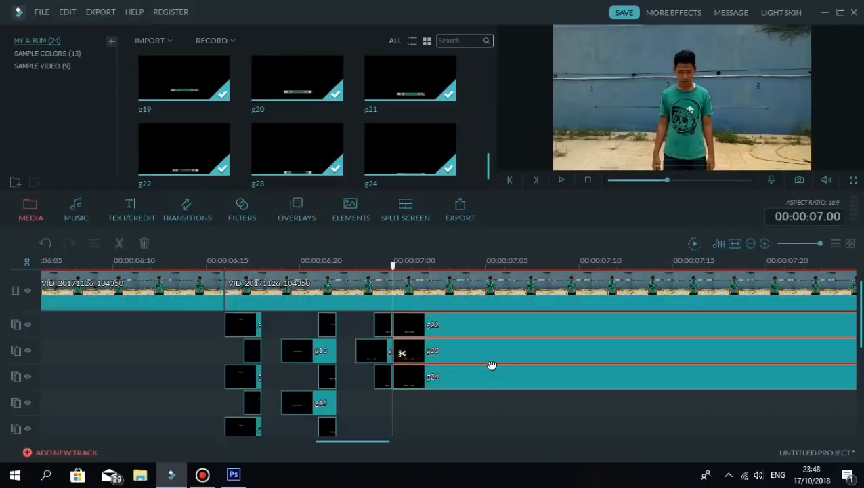
key(Delete)
Step: Narrow the g22 and g24 strips from their right edges and the g23 strip from its left edge in the preview
click(384, 329)
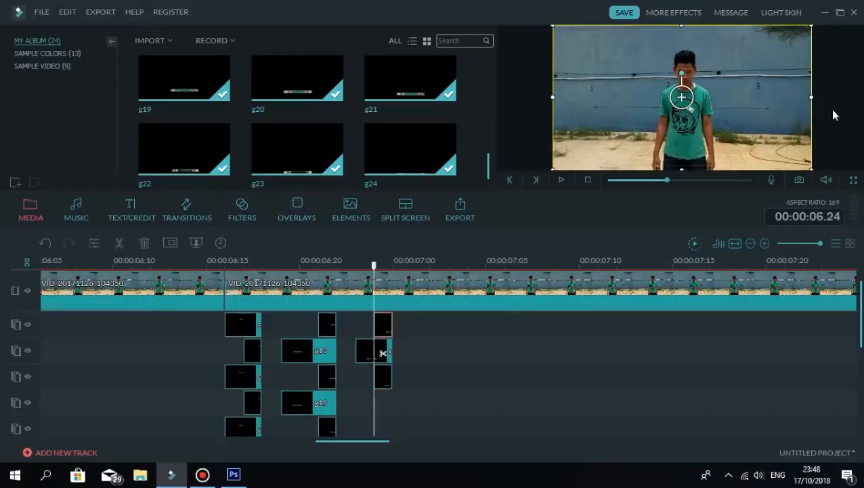
drag(812, 97, 796, 97)
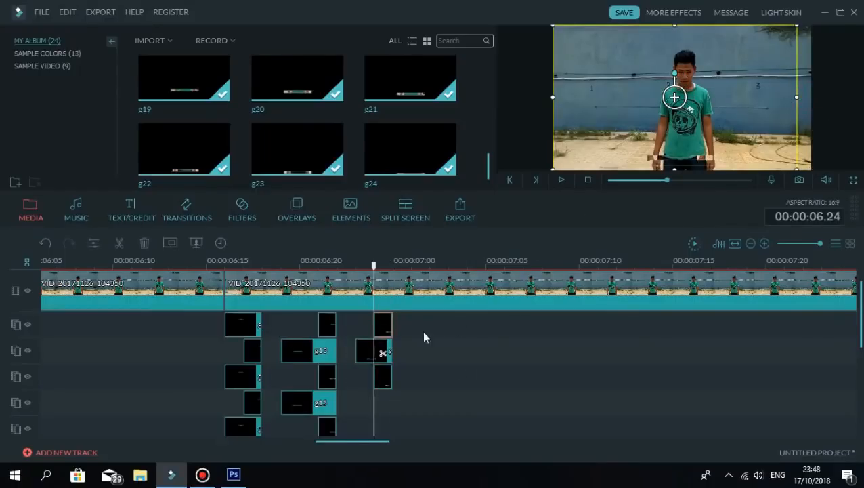
click(362, 355)
drag(555, 97, 571, 107)
click(383, 378)
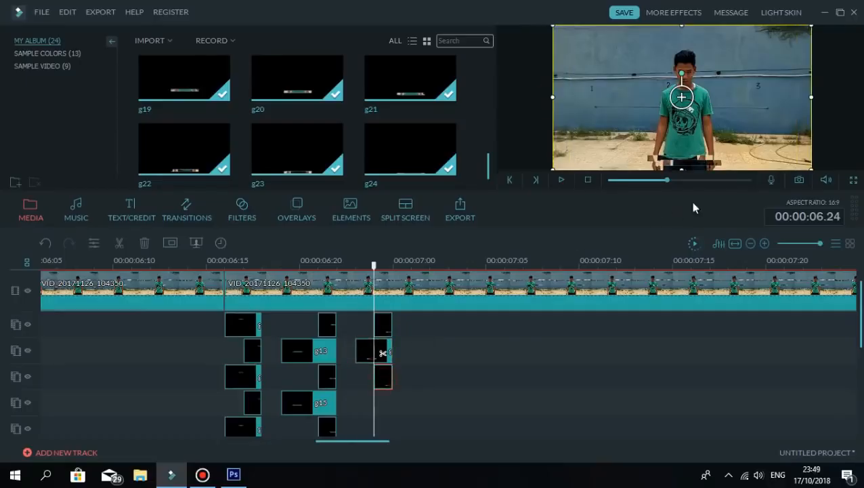
drag(810, 97, 802, 97)
click(447, 393)
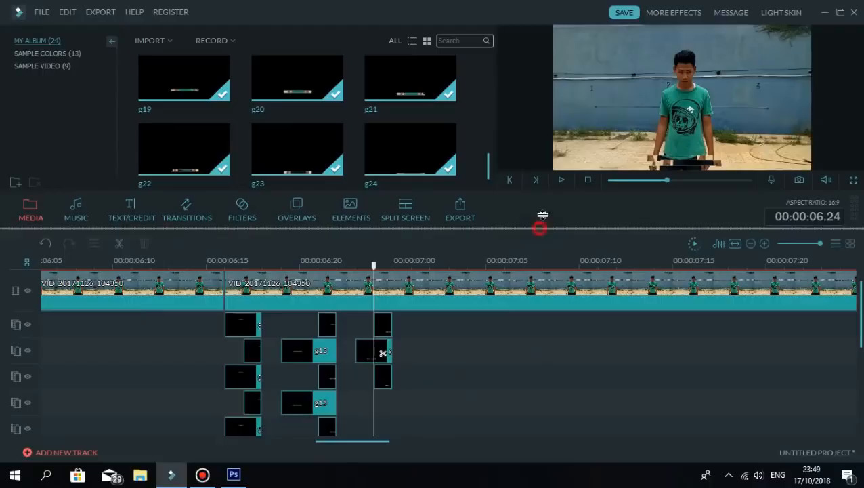
Step: Enlarge the timeline area slightly and look over the arranged clips on all overlay tracks
drag(540, 228, 540, 215)
scroll(520, 342, down, 3)
scroll(508, 346, up, 3)
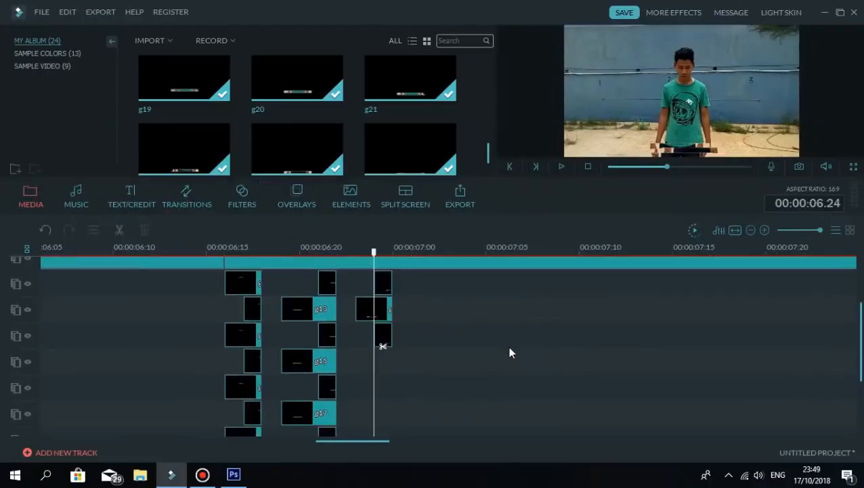
scroll(497, 340, down, 4)
scroll(496, 339, up, 2)
scroll(496, 338, up, 3)
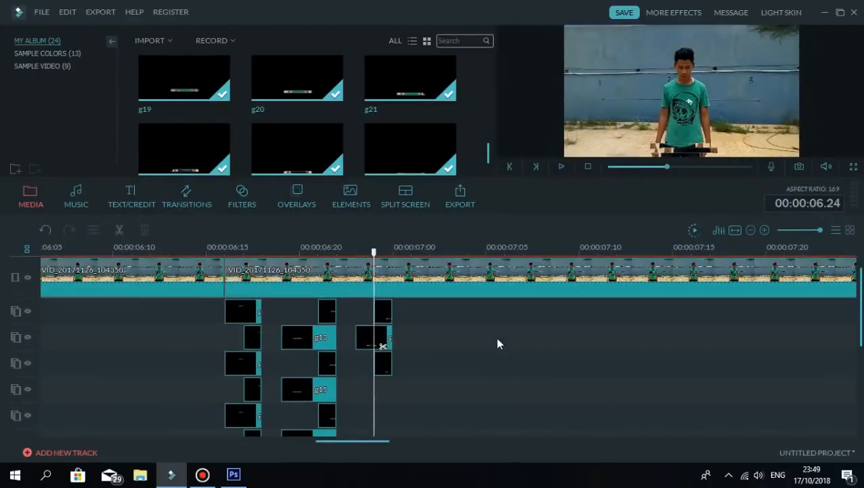
Step: Copy the three first-group strips on overlay tracks two to four, paste them and place the copies two tracks lower at 00:00:06.22
scroll(497, 337, down, 3)
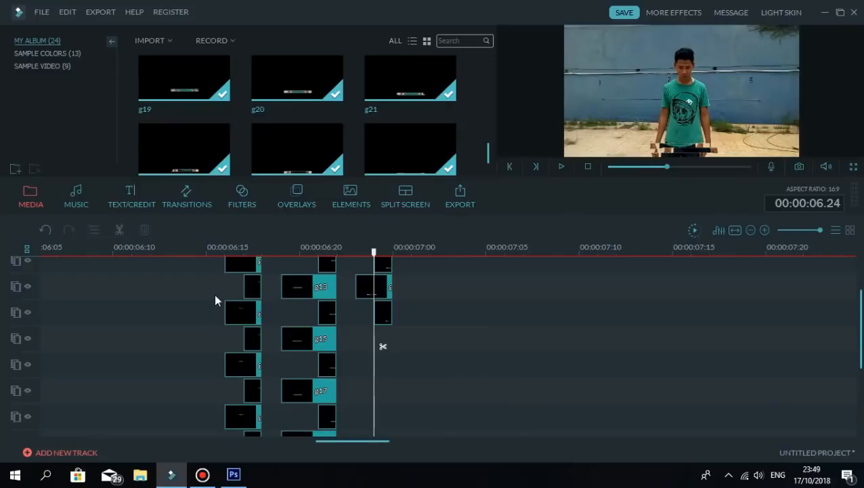
drag(247, 324, 260, 332)
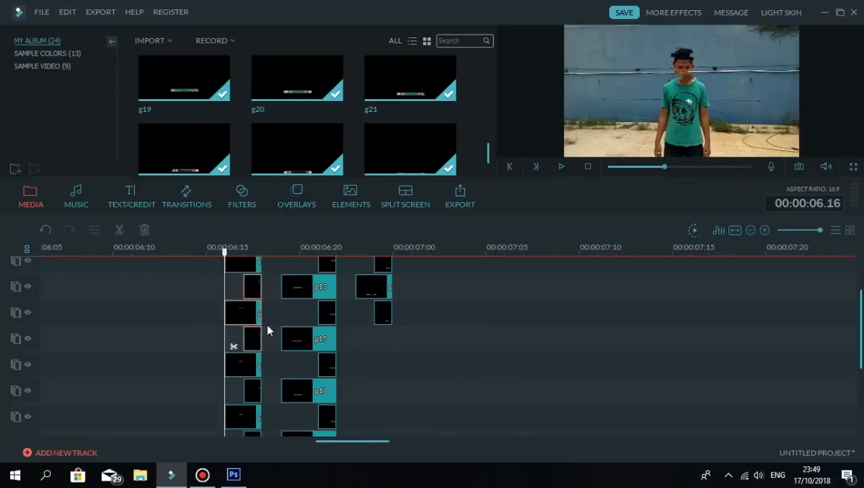
right_click(250, 283)
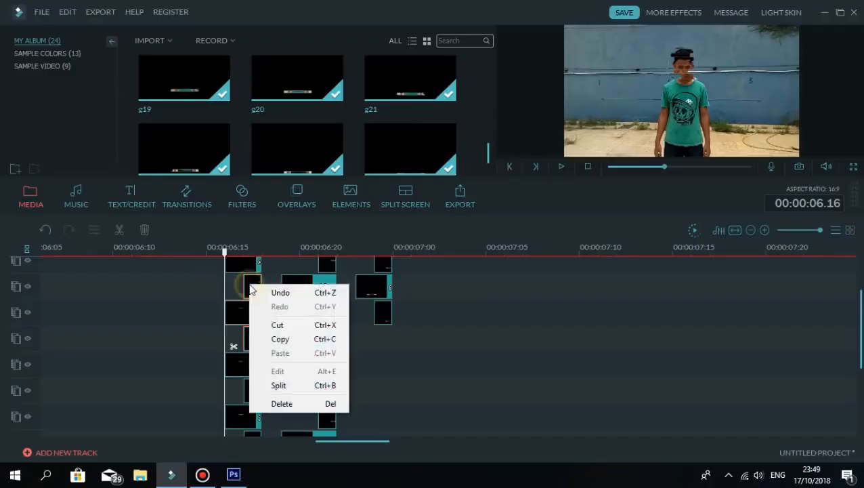
click(282, 345)
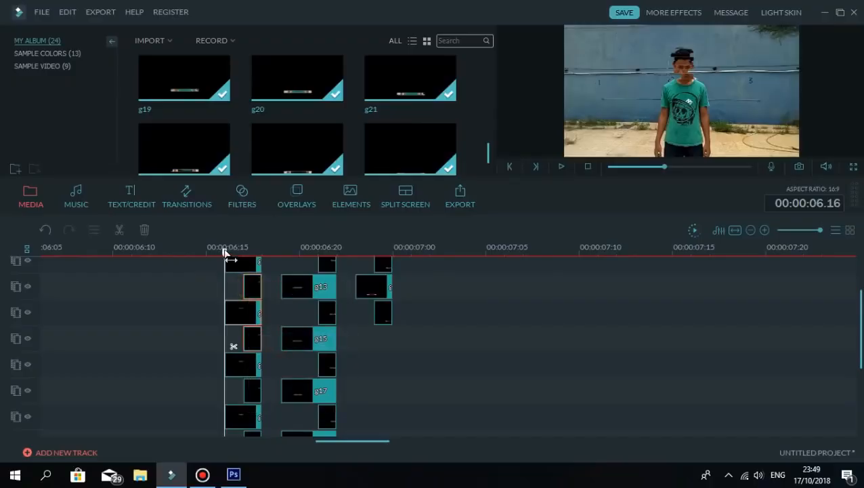
drag(224, 252, 411, 251)
click(440, 300)
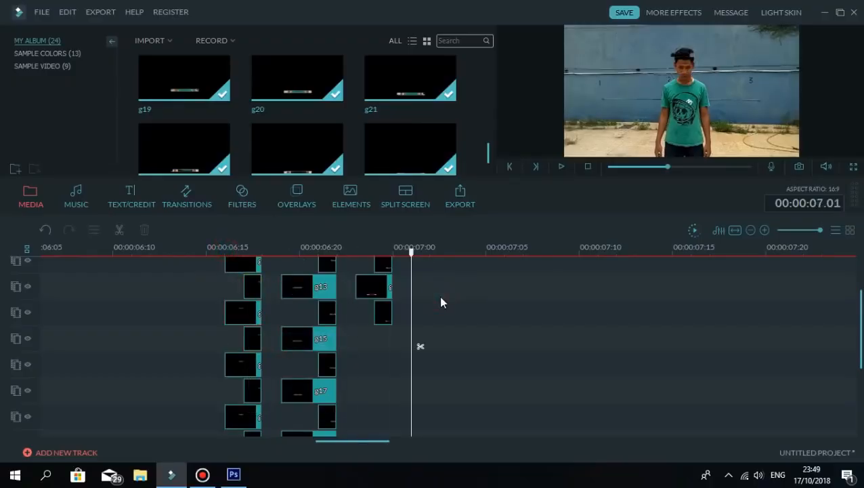
key(ctrl+v)
drag(448, 288, 404, 344)
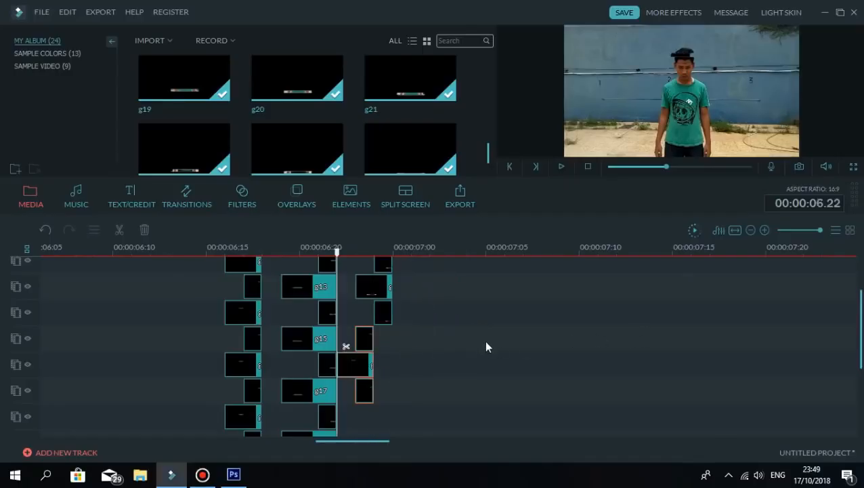
Step: Duplicate the later g19 strip with the short clips above and below it, placing the copies one track higher from 00:00:06.23
scroll(485, 346, down, 2)
drag(280, 316, 328, 367)
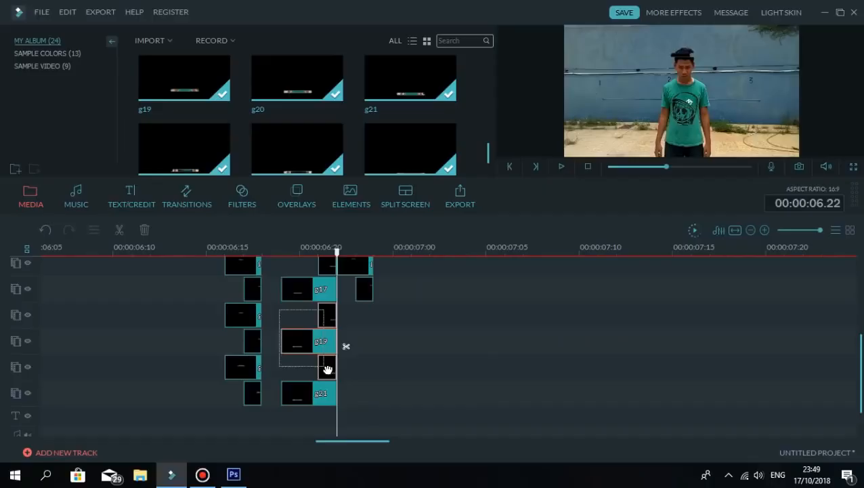
mouse_move(327, 321)
mouse_down()
mouse_move(398, 311)
mouse_move(332, 313)
mouse_up()
right_click(327, 314)
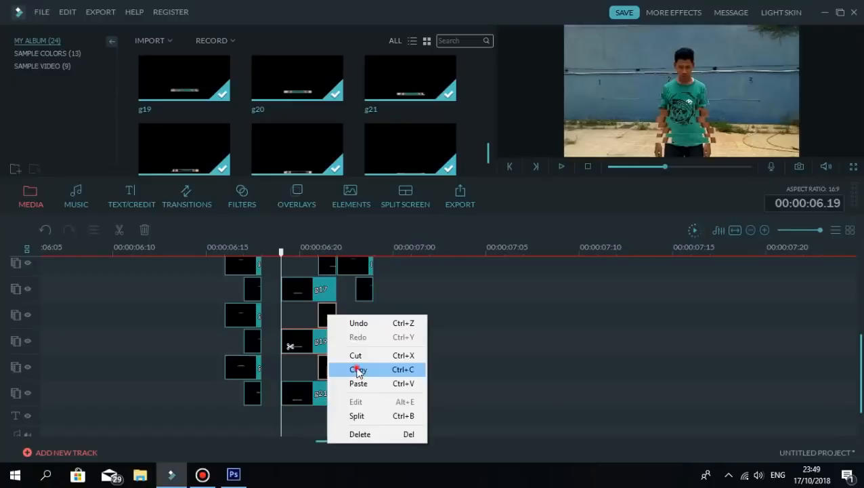
click(367, 373)
click(394, 255)
click(416, 291)
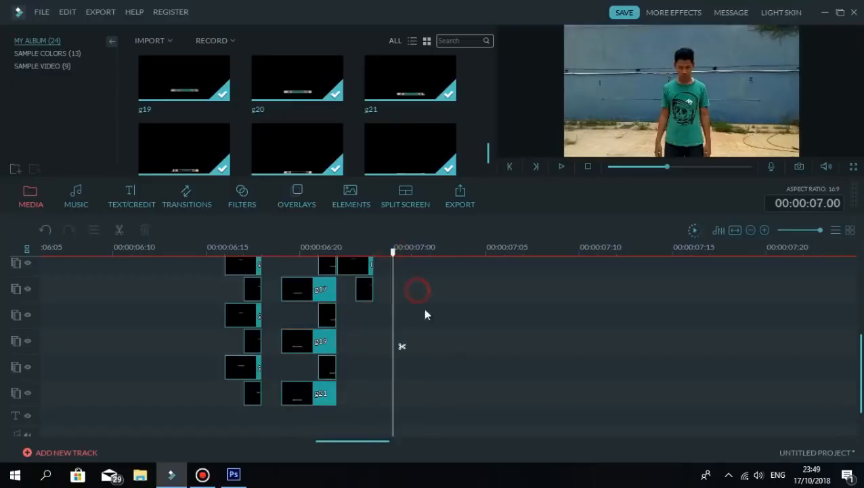
scroll(434, 319, up, 3)
key(ctrl+v)
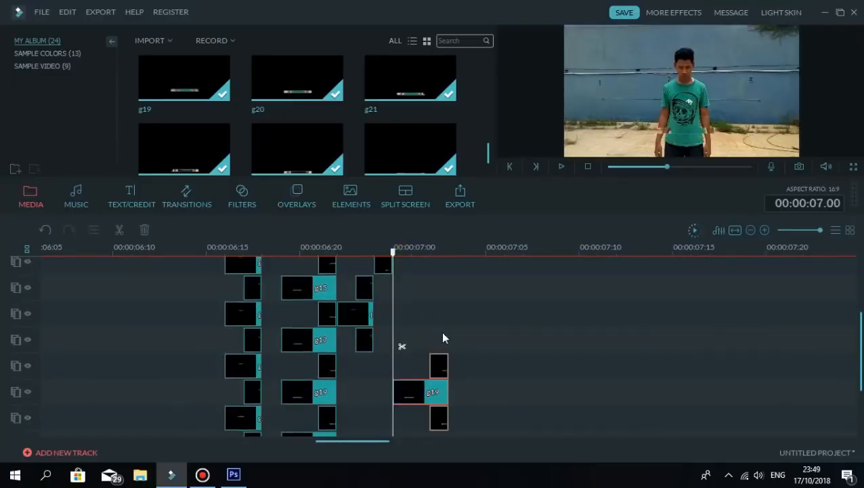
drag(434, 370, 362, 347)
scroll(469, 362, down, 2)
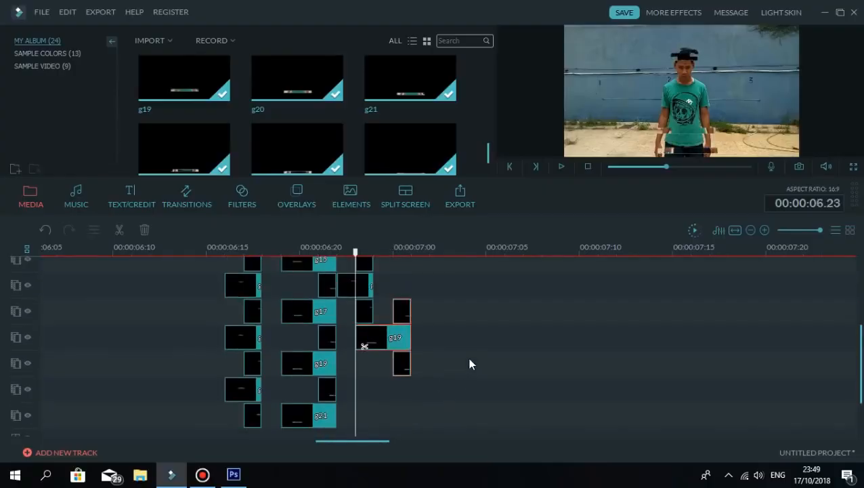
Step: Duplicate the first- and second-group strips on overlay tracks three to six, including g15 and g17, one track higher from 00:00:07.00
scroll(428, 343, up, 2)
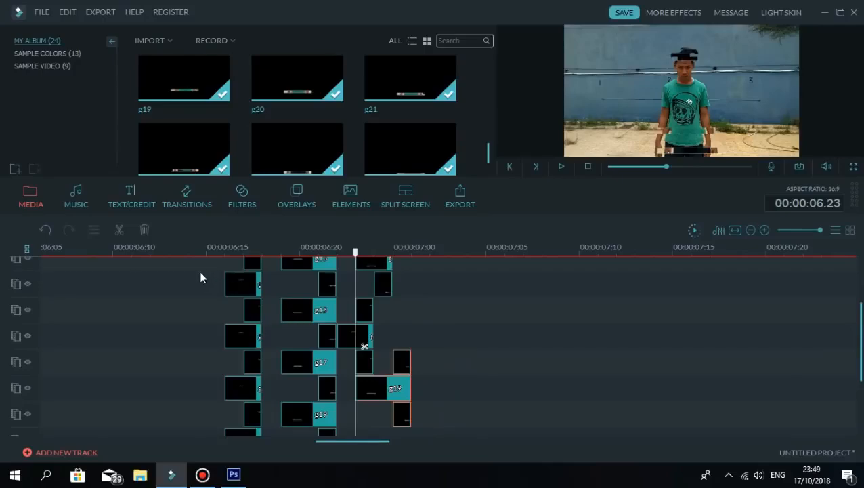
drag(201, 273, 316, 366)
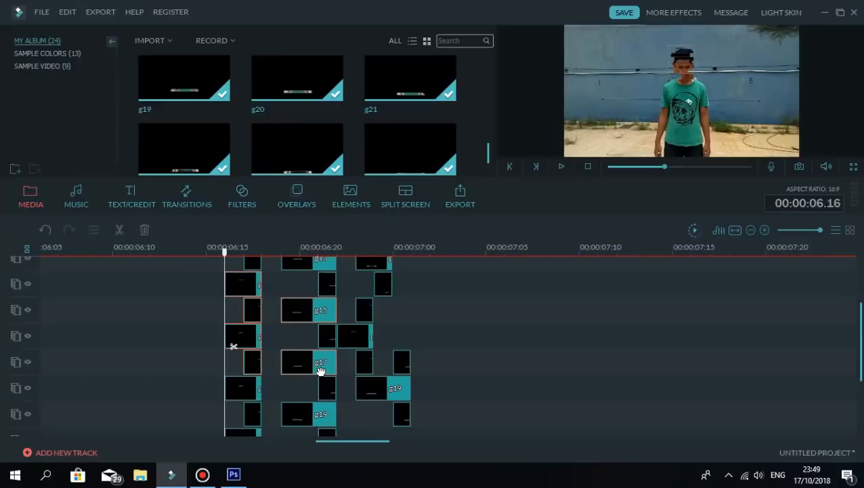
click(463, 246)
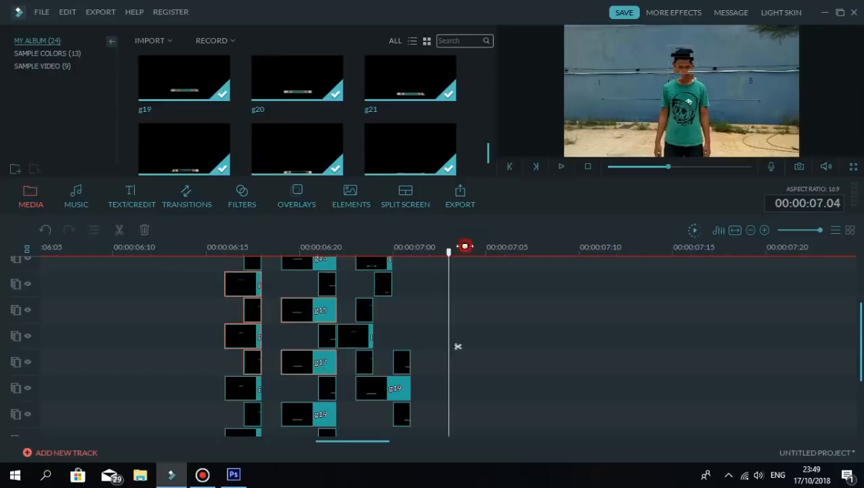
key(ctrl+v)
drag(572, 353, 421, 324)
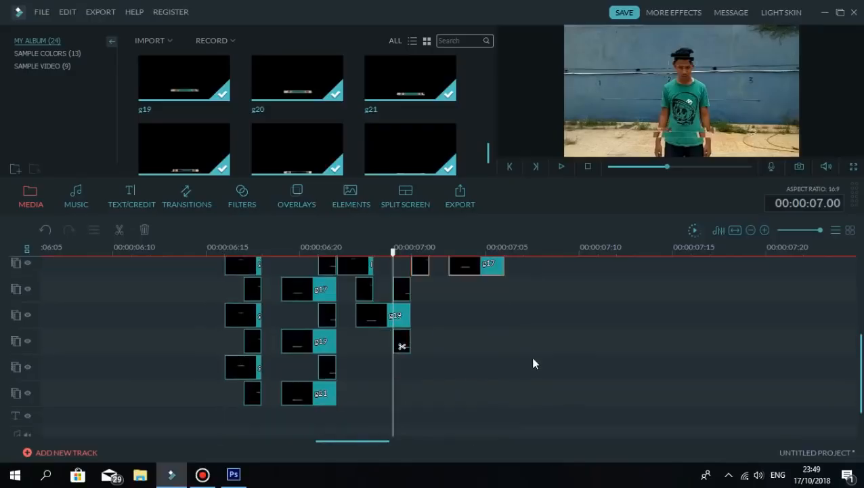
Step: Duplicate the six first-group strips on the lowest overlay tracks and place the copies on the same tracks from 00:00:07.02
drag(200, 312, 268, 399)
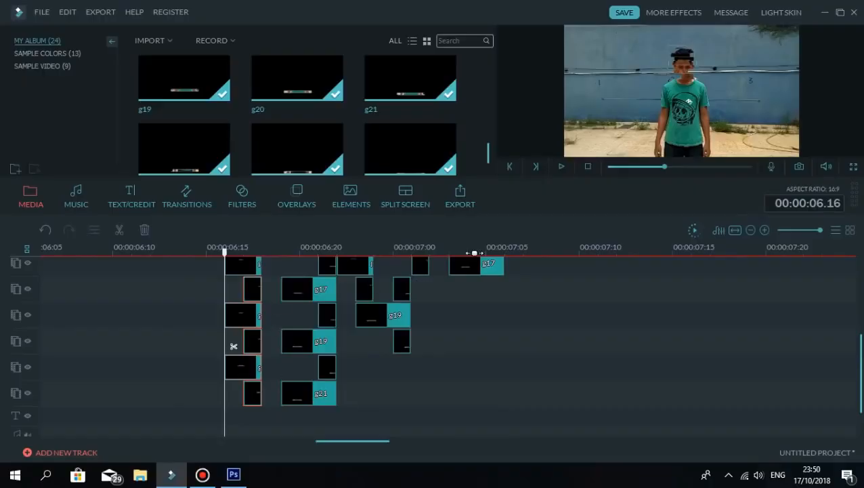
click(543, 248)
click(574, 298)
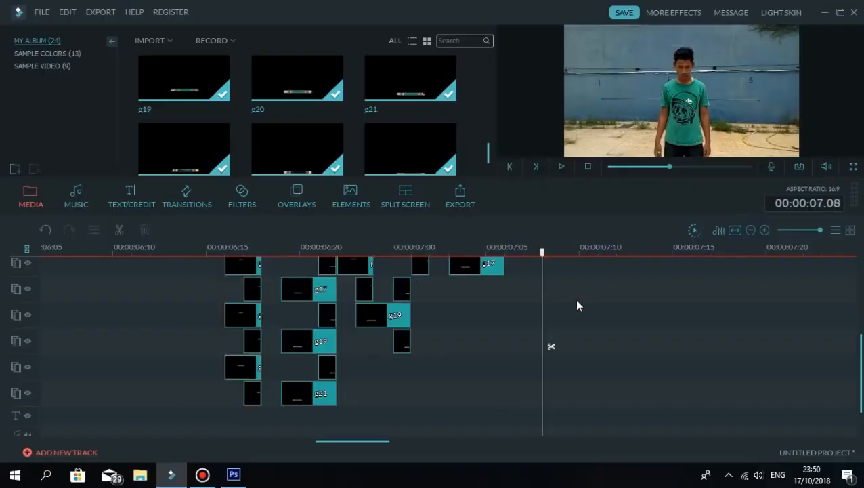
key(ctrl+v)
drag(577, 316, 445, 303)
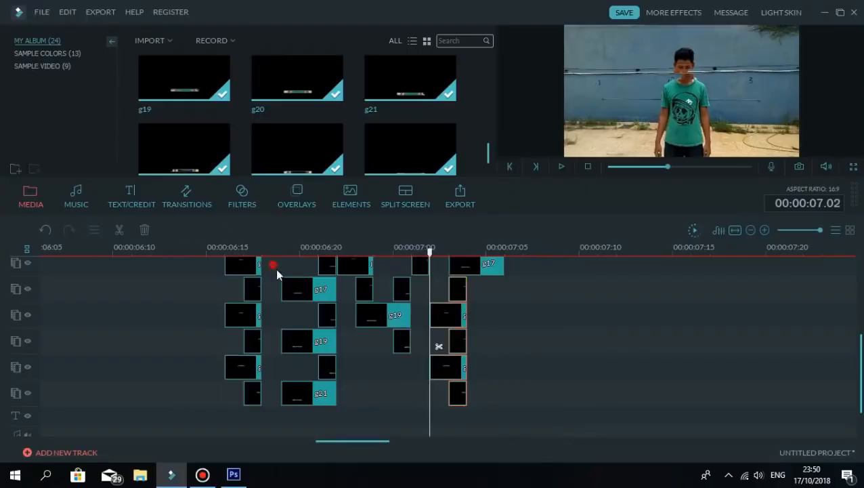
Step: Duplicate the g17 and g19 strips and place the copies two tracks lower, starting at 00:00:06.23
drag(275, 268, 322, 344)
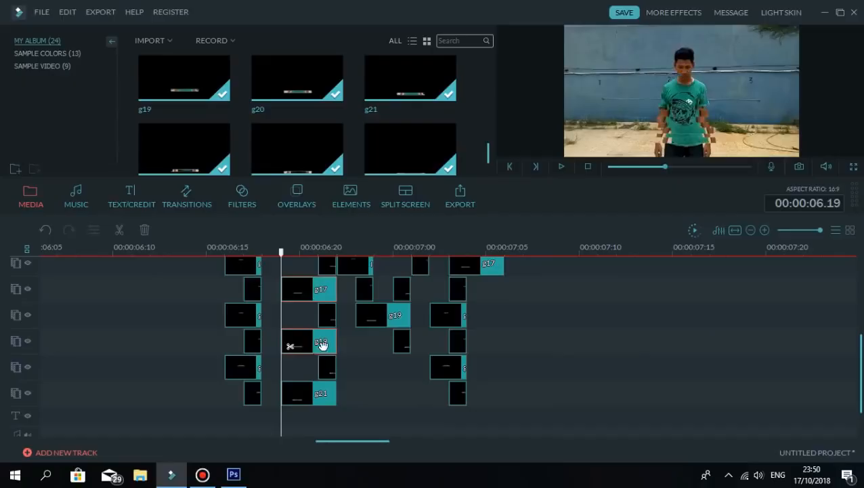
click(552, 250)
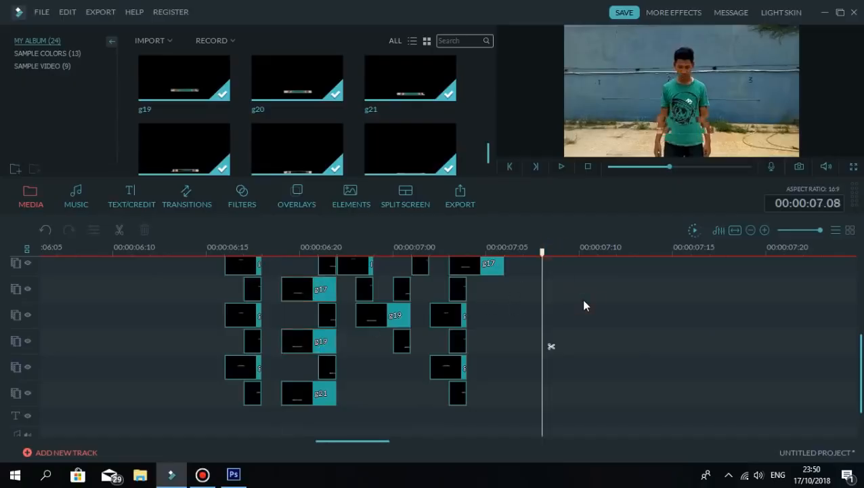
key(ctrl+v)
drag(561, 292, 370, 366)
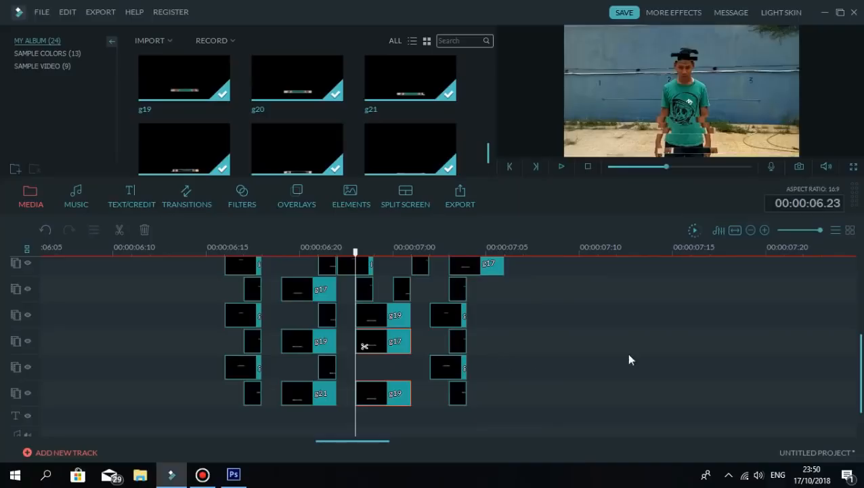
Step: Duplicate the first group's three topmost strips to 00:00:07.02 and move the third copy to the first overlay track at 00:00:07.05
scroll(571, 350, up, 3)
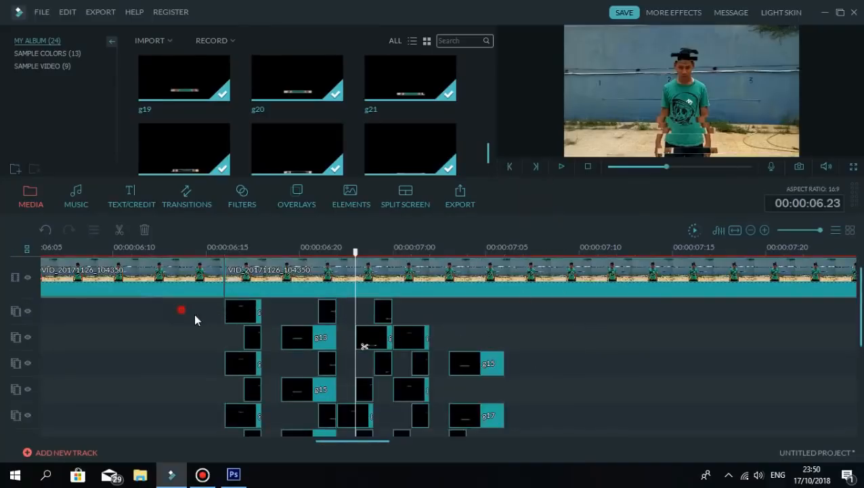
drag(195, 316, 275, 349)
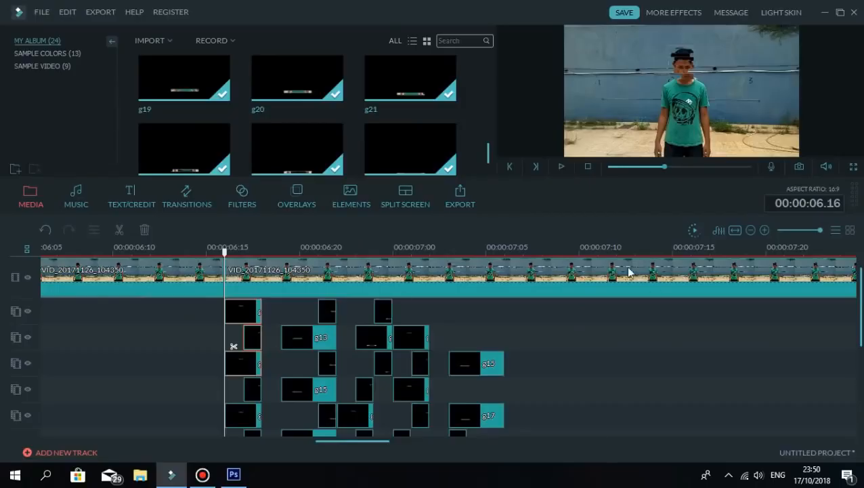
click(561, 248)
key(ctrl+v)
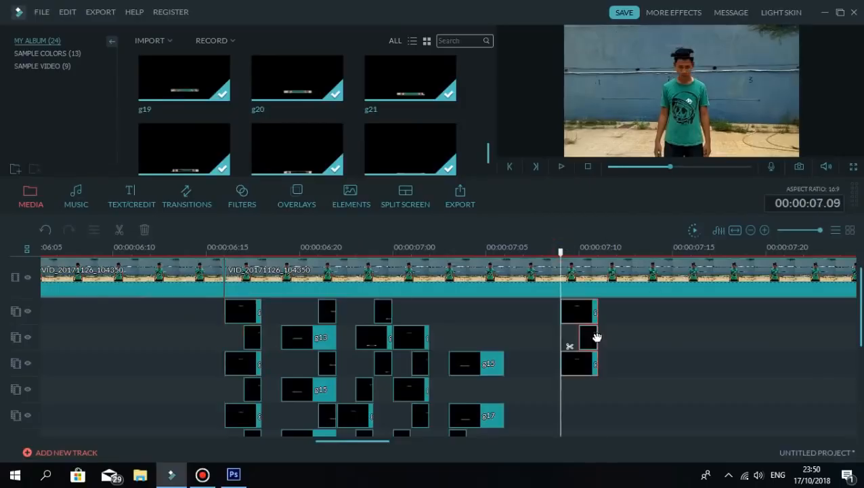
drag(590, 317, 434, 312)
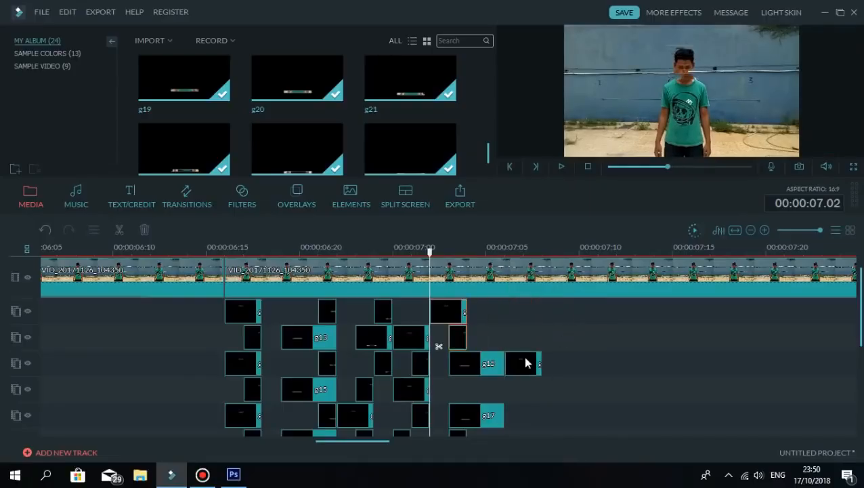
drag(526, 363, 503, 321)
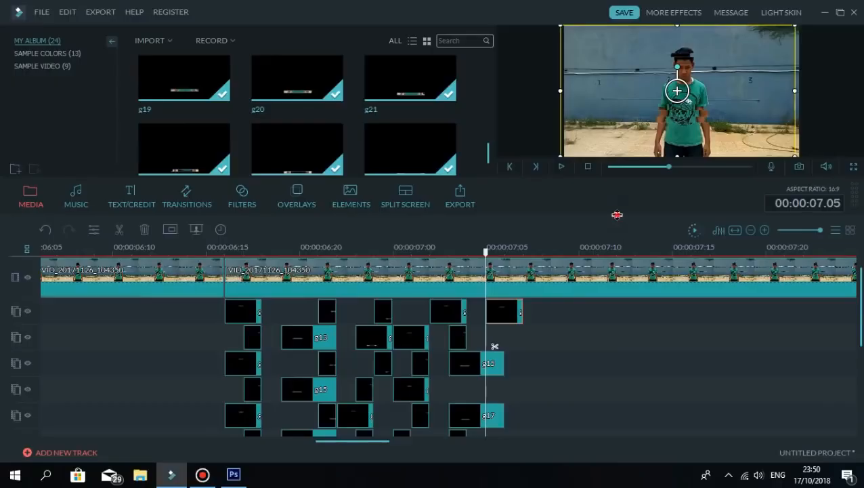
click(655, 351)
Step: Play back the assembled glitch section from 00:00:06.10 until past its last strips
drag(486, 251, 190, 256)
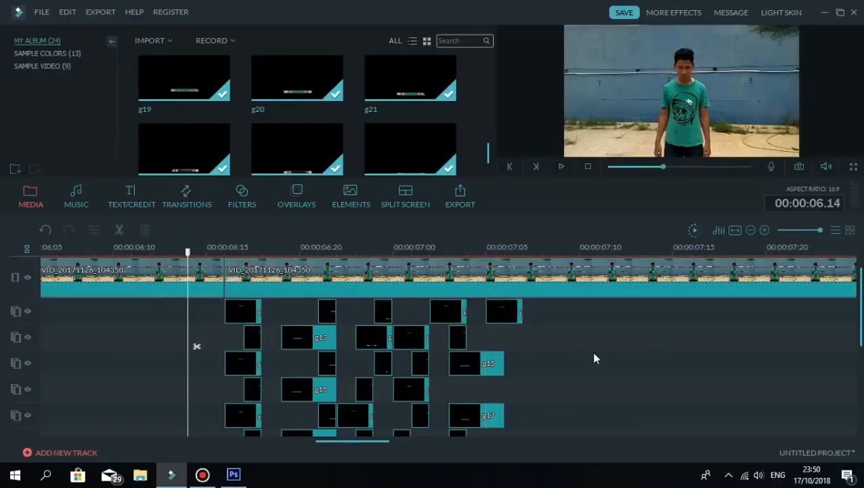
key(space)
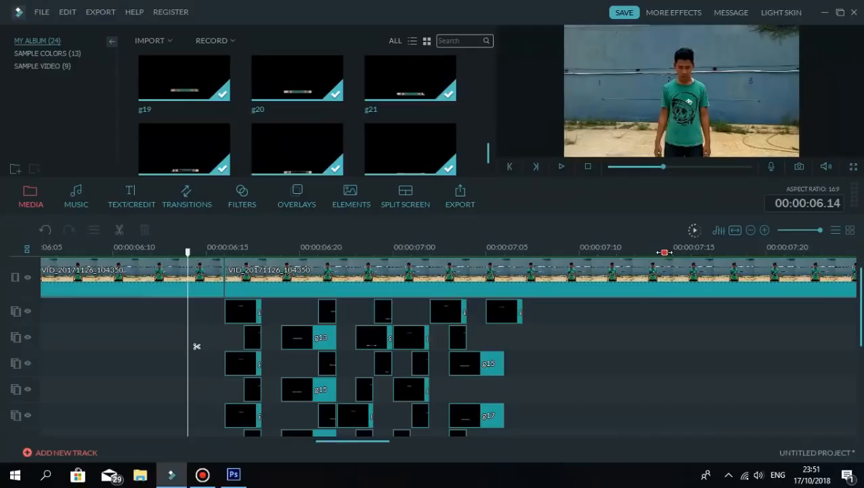
drag(665, 252, 323, 249)
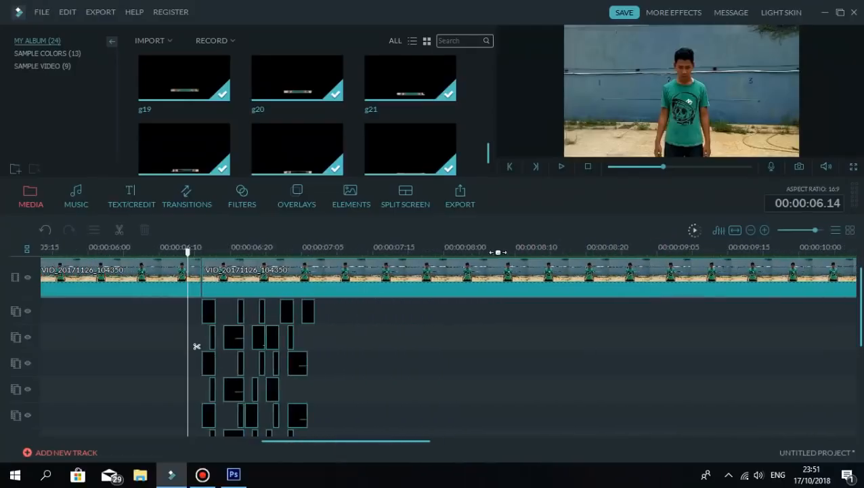
drag(498, 252, 357, 264)
drag(193, 260, 162, 252)
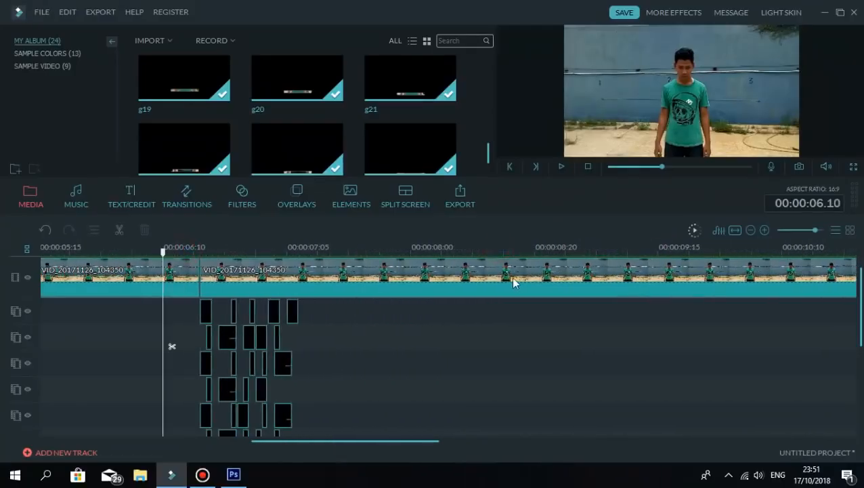
key(space)
click(561, 165)
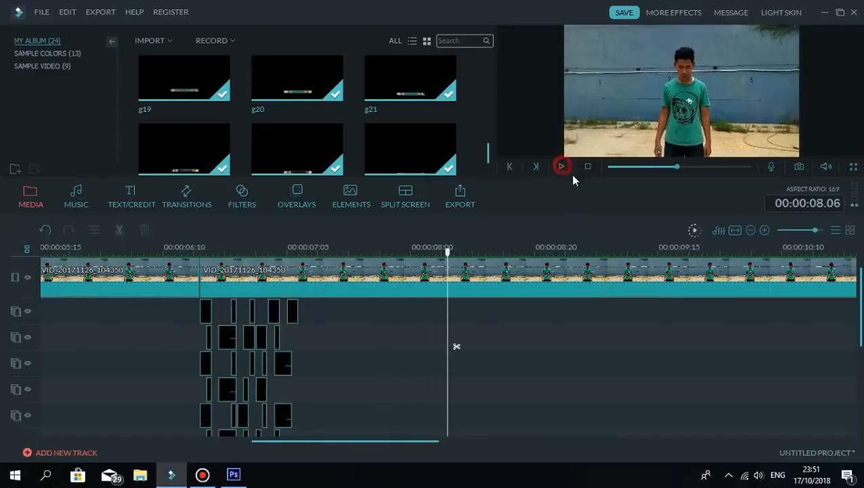
Step: Mute both parts of the VID_20171126_104350 clip on the video track
right_click(357, 281)
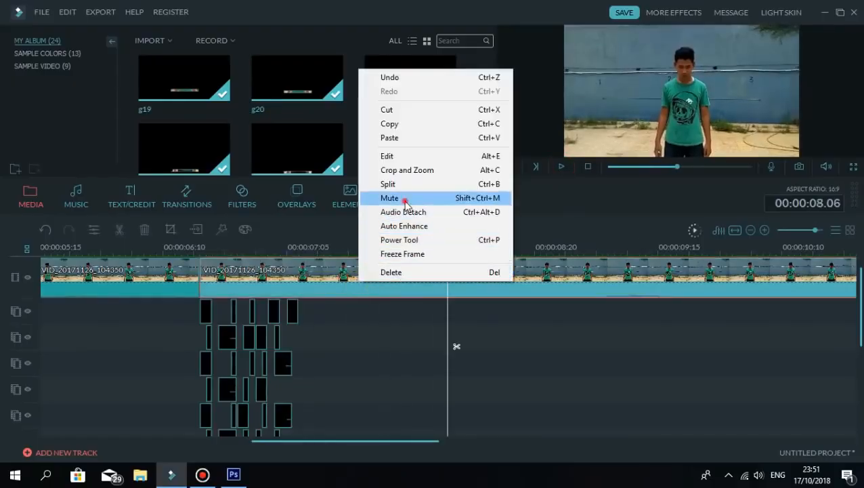
click(110, 288)
right_click(108, 285)
click(154, 199)
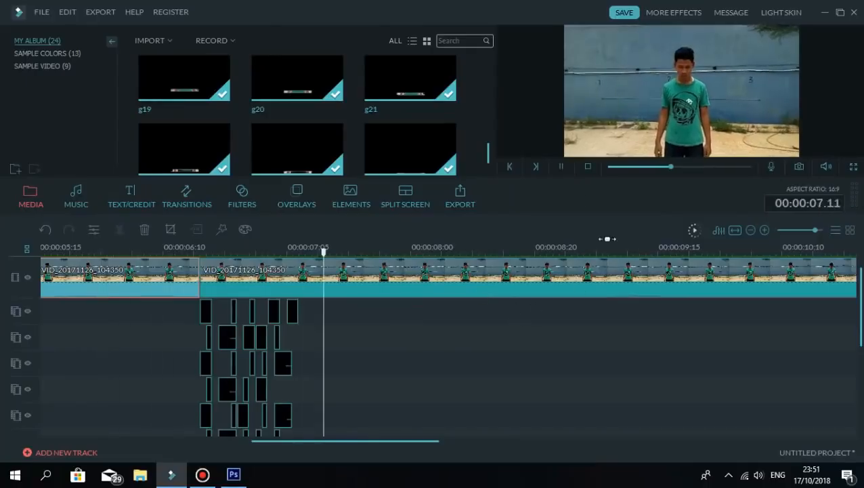
Step: Replay the muted video from shortly before the first glitch strips
click(562, 167)
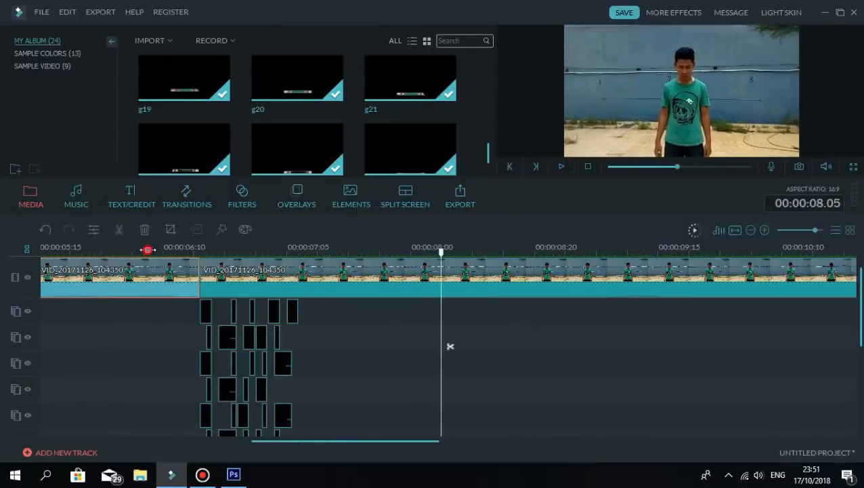
click(148, 250)
key(space)
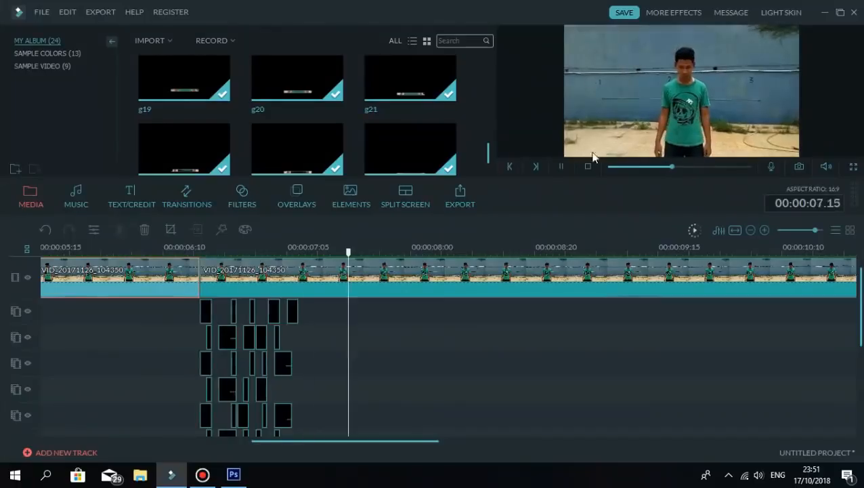
Step: Enlarge the preview and replay the glitch section from shortly before its first strips until past the last ones
click(561, 166)
drag(579, 215, 250, 308)
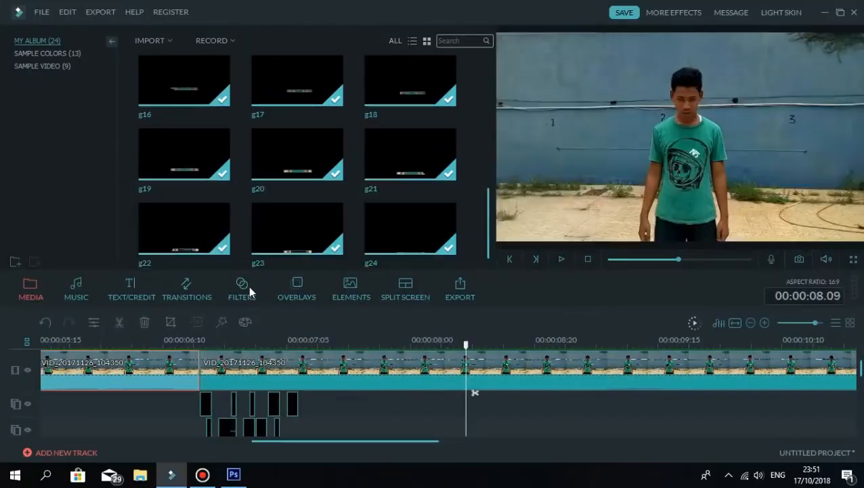
click(159, 343)
key(space)
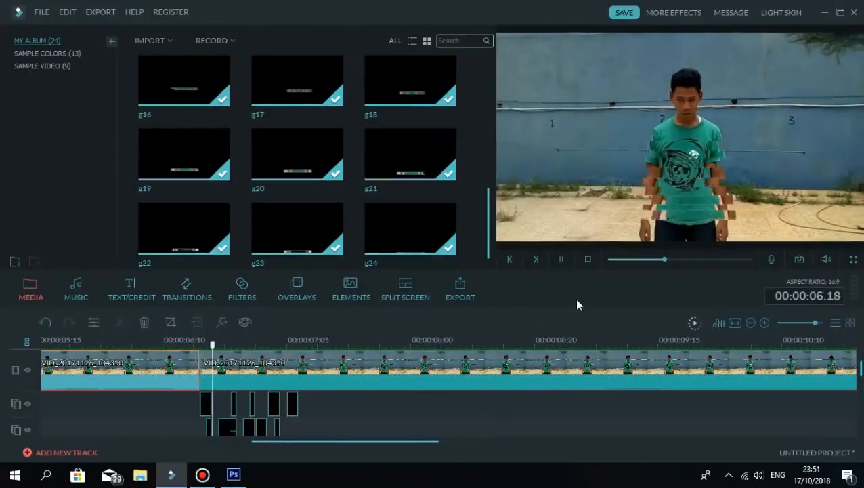
click(561, 259)
Step: Copy all glitch strips on every overlay track and place the duplicate group right behind the originals at 00:00:07.07
scroll(607, 318, down, 4)
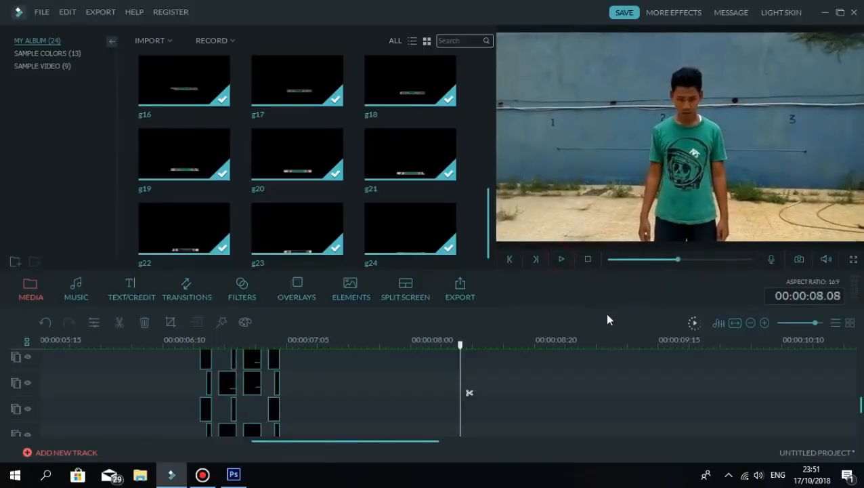
scroll(573, 386, up, 1)
drag(563, 307, 562, 247)
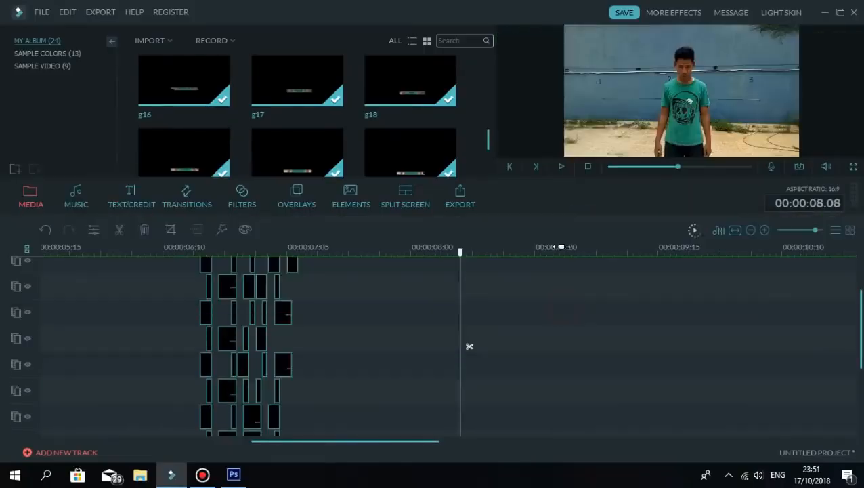
scroll(561, 309, up, 2)
click(559, 344)
scroll(549, 339, down, 2)
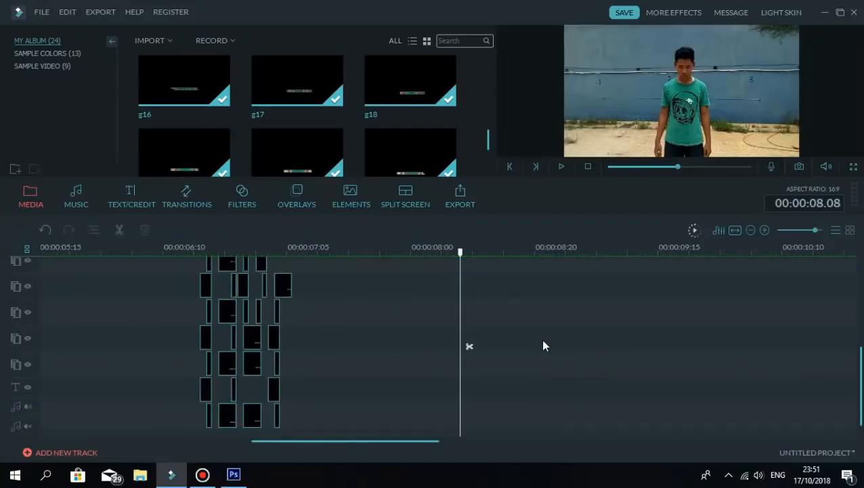
scroll(540, 339, up, 1)
drag(368, 276, 167, 380)
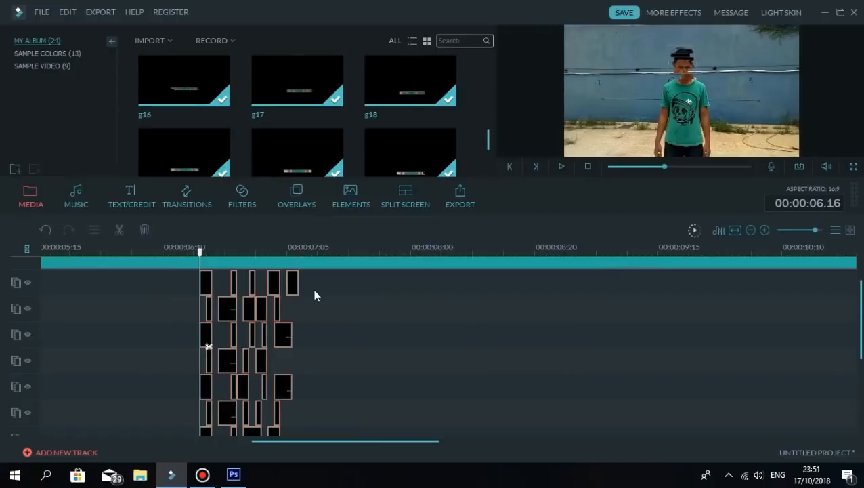
click(341, 248)
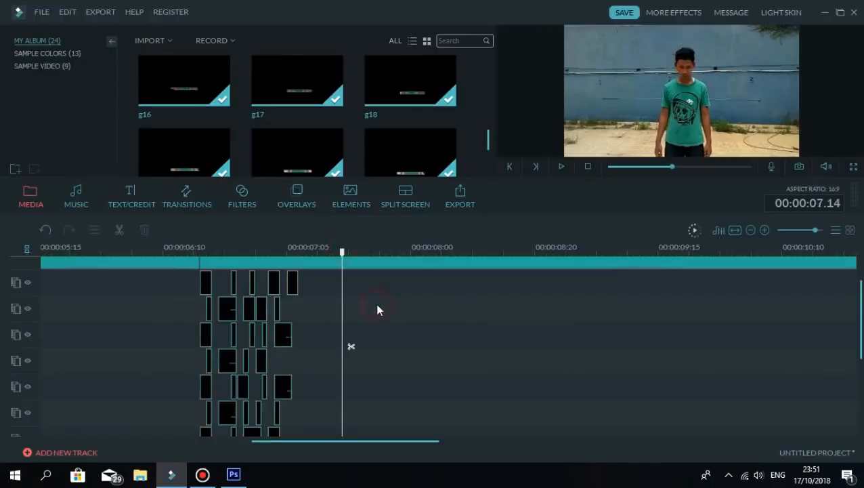
key(ctrl+v)
drag(349, 285, 310, 282)
click(456, 330)
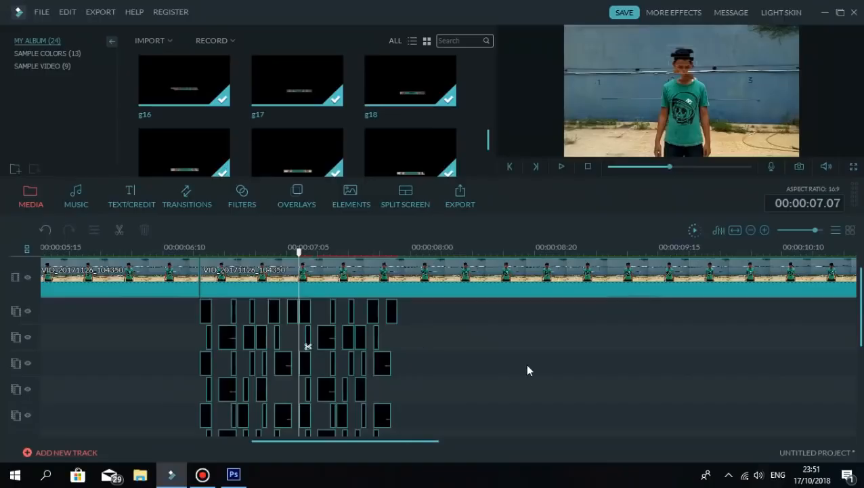
Step: Play back both glitch groups repeatedly from about 00:00:06.09 until past their last strips
key(space)
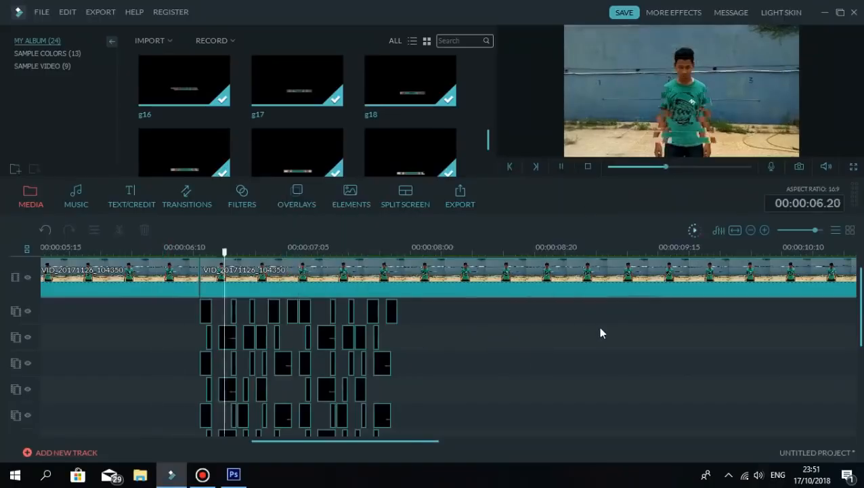
click(505, 349)
click(160, 251)
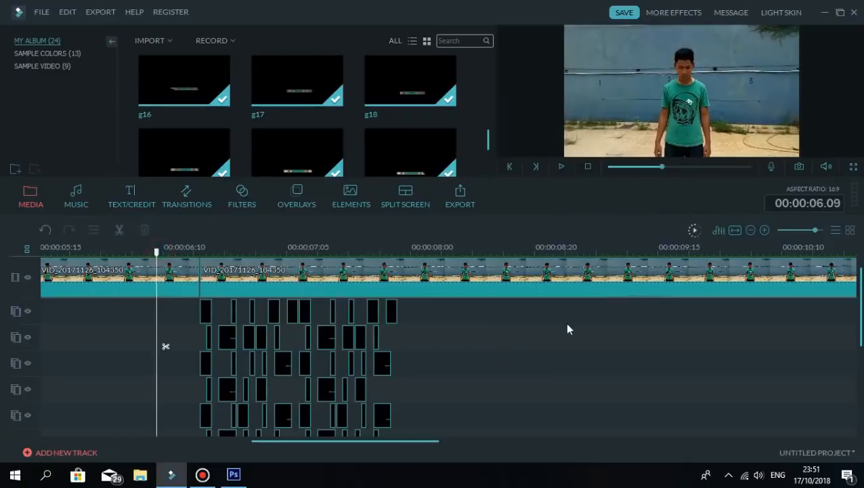
key(space)
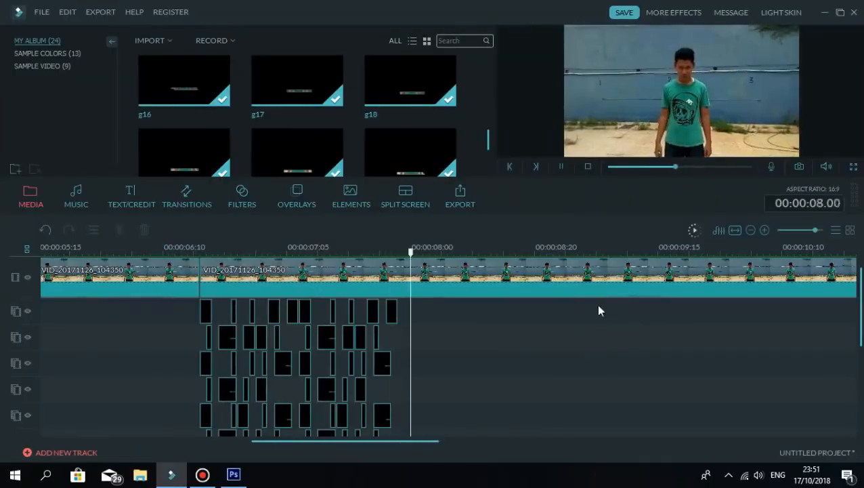
click(561, 167)
drag(583, 252, 540, 252)
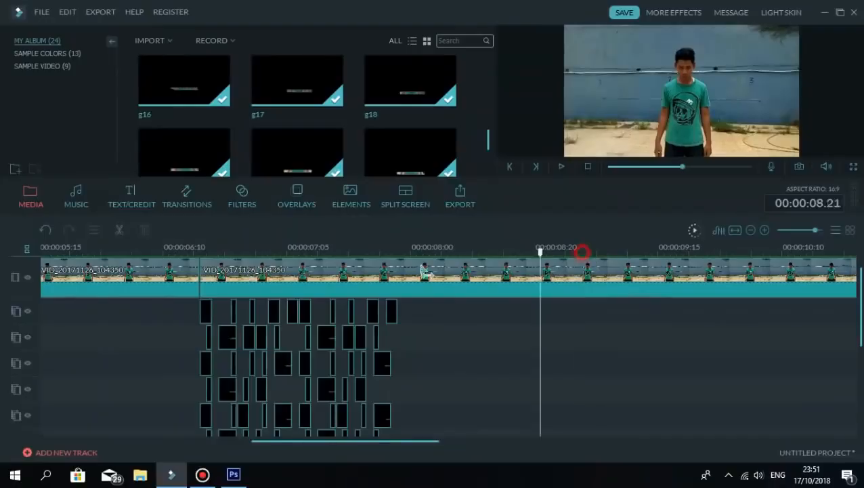
key(space)
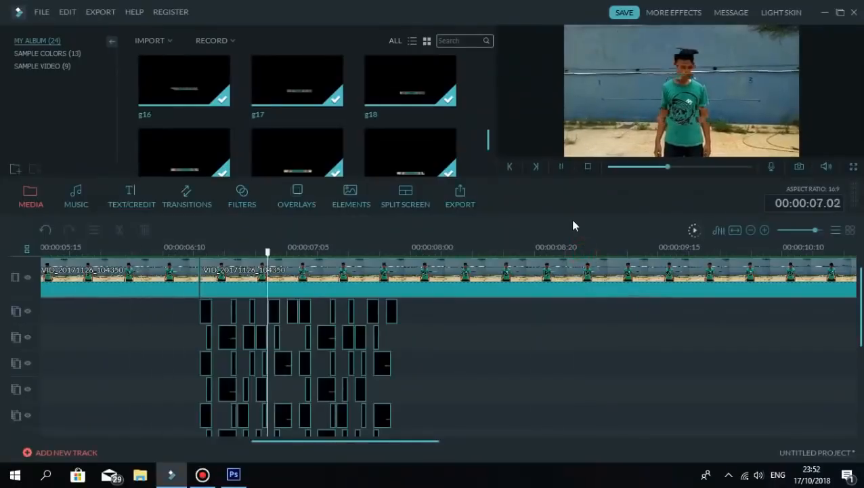
click(561, 166)
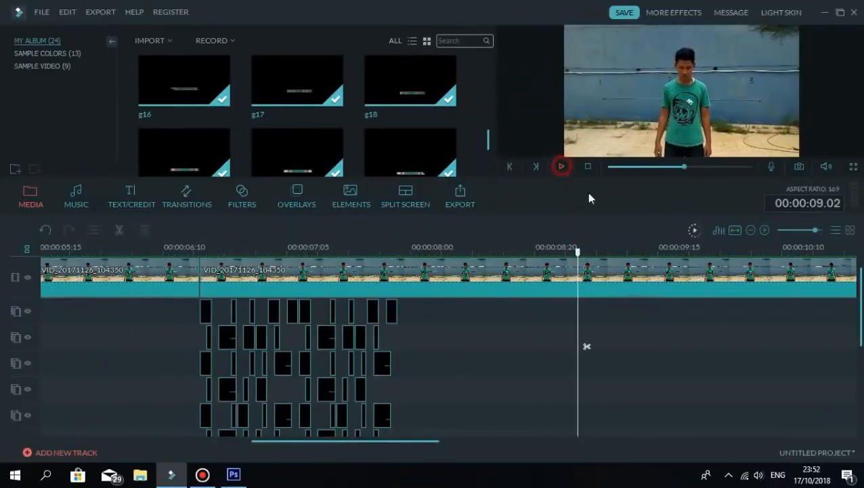
drag(577, 251, 565, 251)
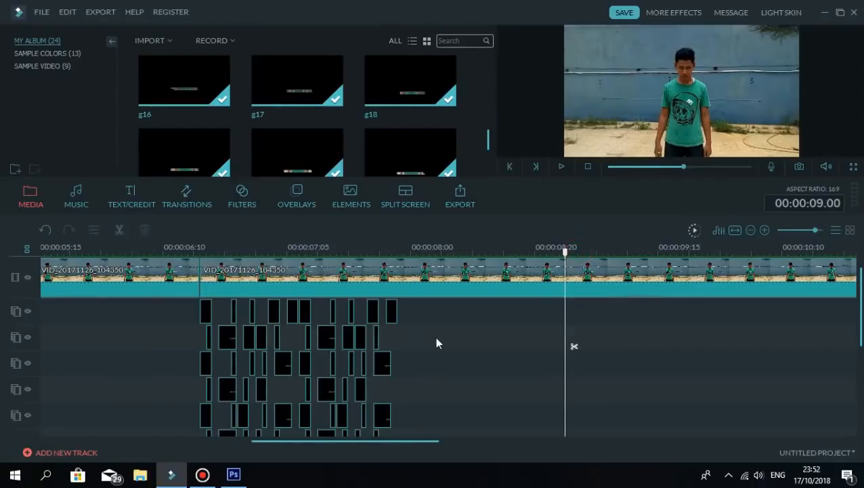
Step: Copy the second group's strips on the second and third overlay tracks and place the copies at 00:00:08.00
drag(435, 337, 300, 369)
click(431, 247)
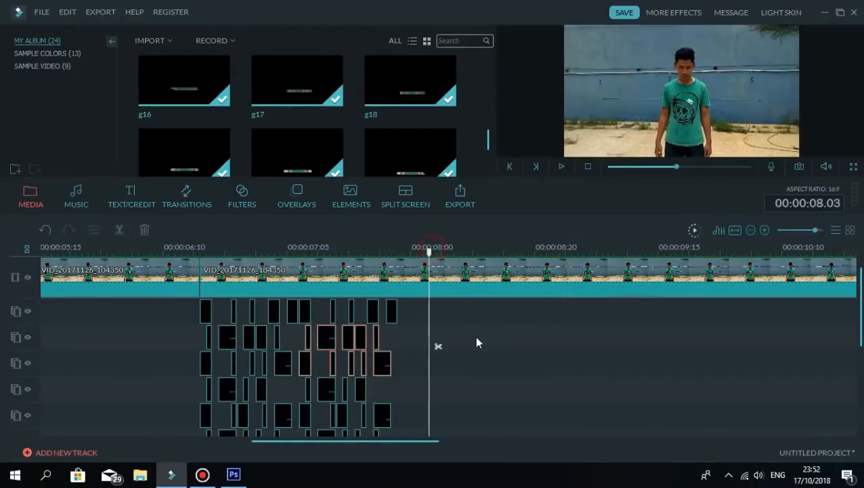
key(ctrl+v)
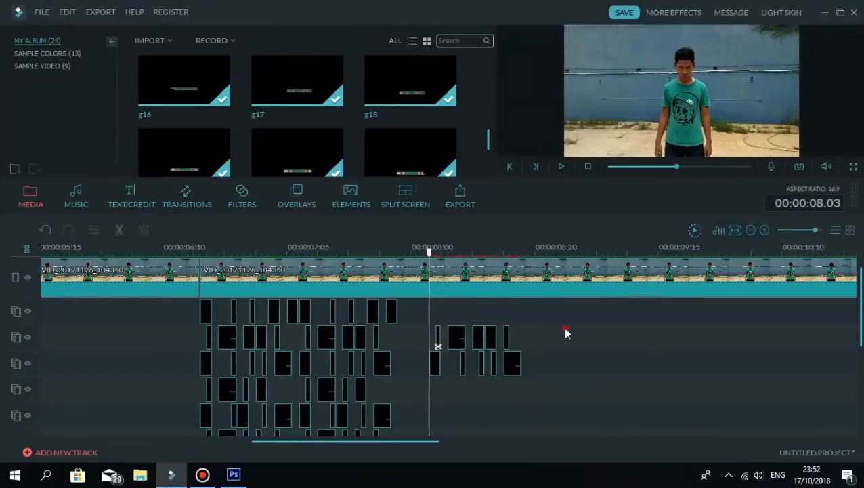
drag(564, 329, 427, 378)
drag(438, 332, 411, 330)
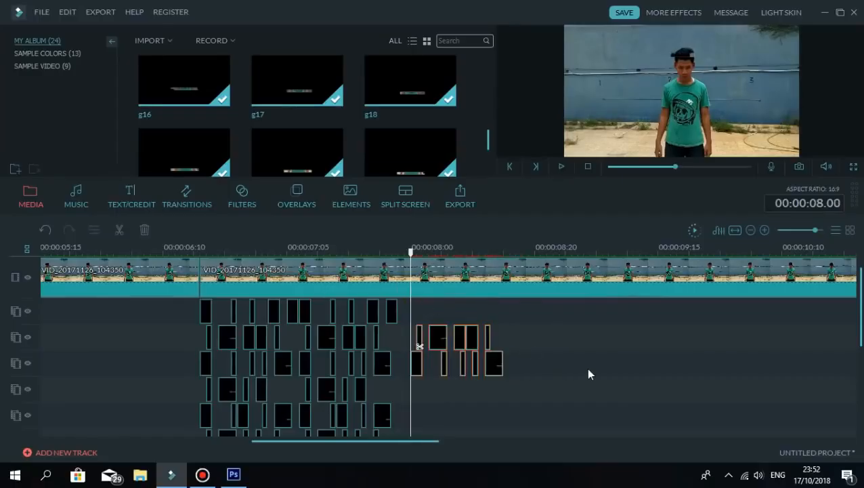
Step: Render the preview and replay the extended glitch sequence from about 00:00:06.10 until past the newly added strips
key(space)
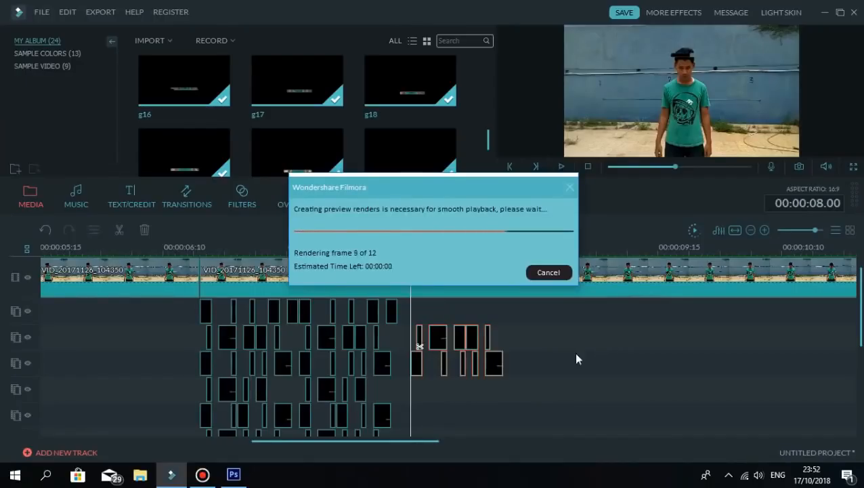
drag(410, 252, 162, 252)
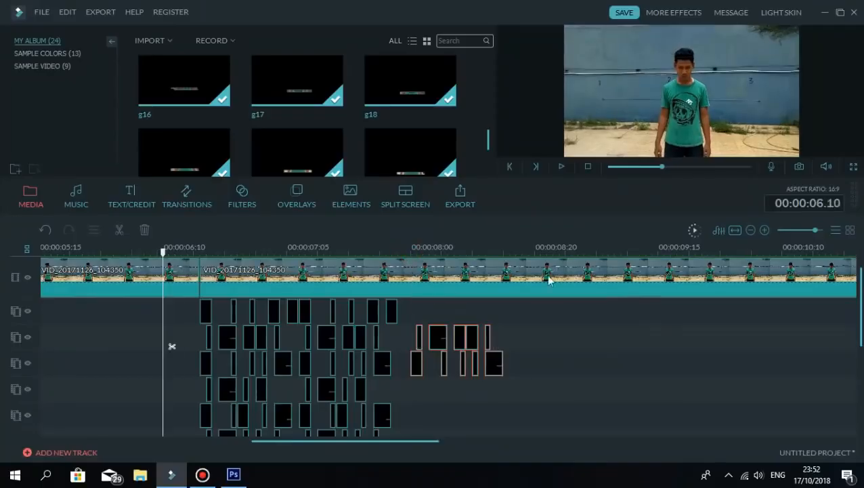
key(space)
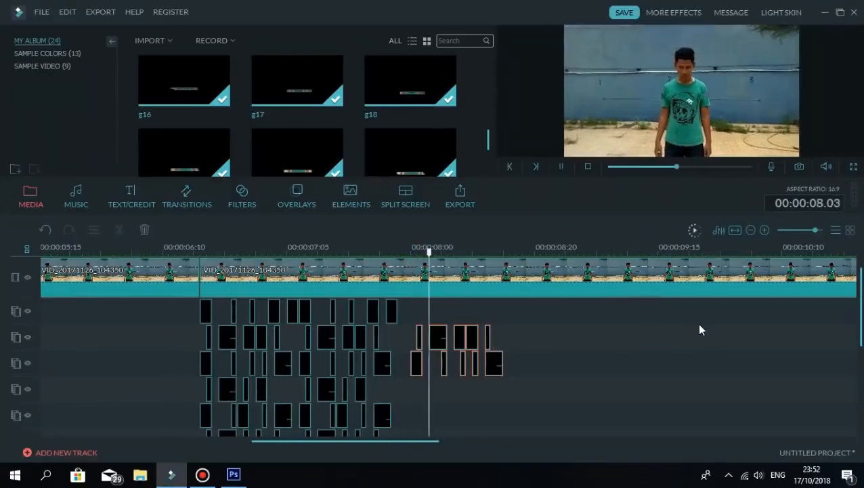
click(561, 166)
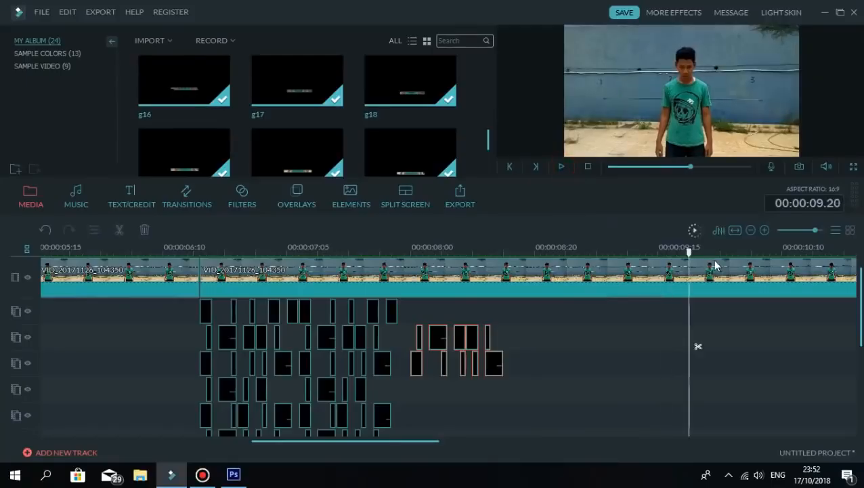
drag(690, 250, 336, 252)
click(150, 248)
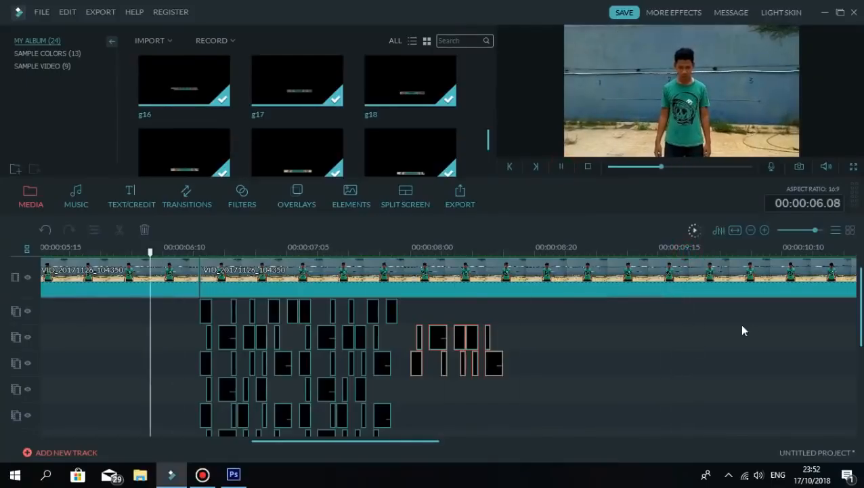
key(space)
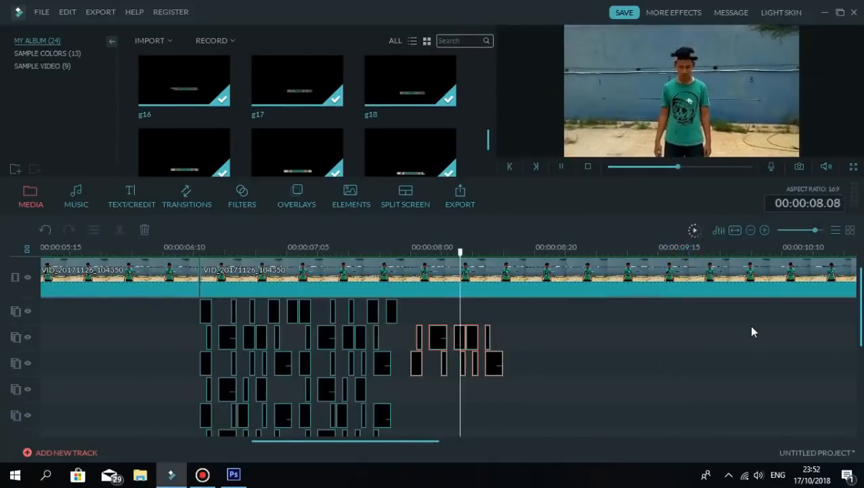
click(561, 166)
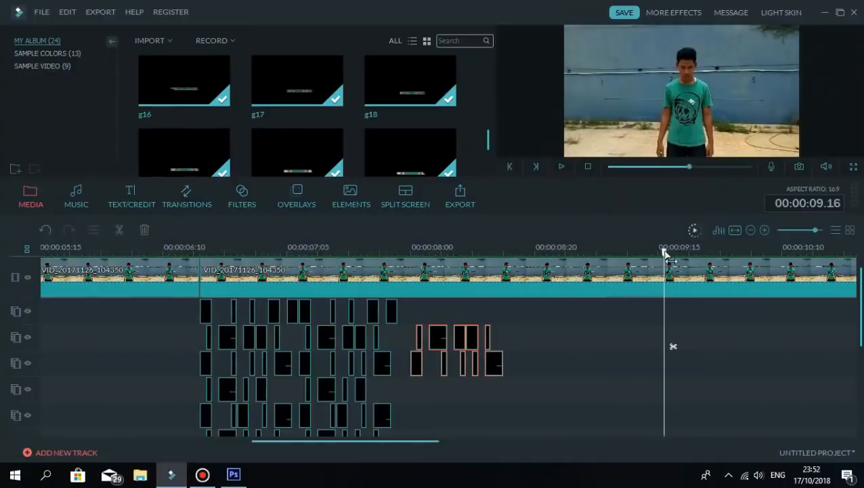
drag(665, 253, 150, 252)
click(599, 369)
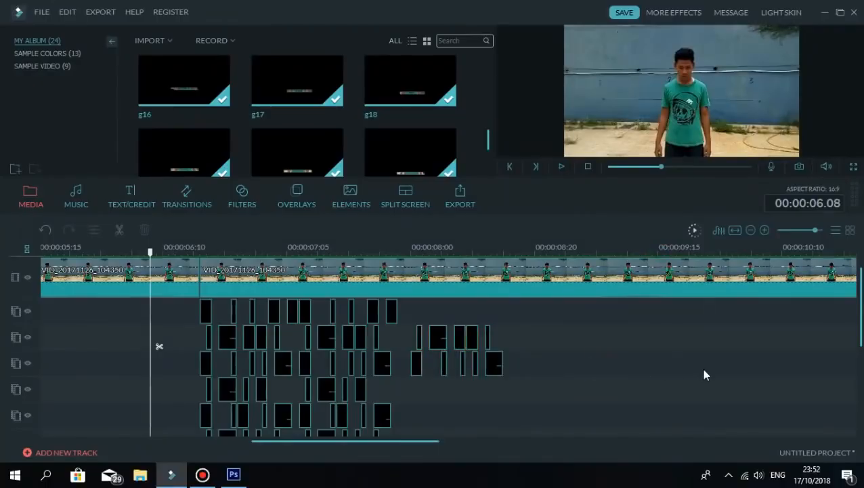
Step: Search the filters for "chr" and add Chromatic Aberration to the timeline at the first glitch strips, at 00:00:06.16
click(242, 196)
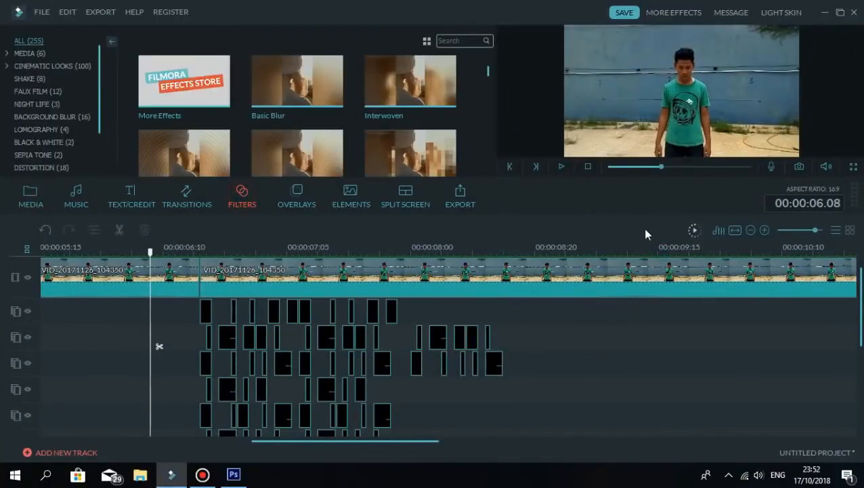
click(456, 41)
click(460, 41)
text(chr)
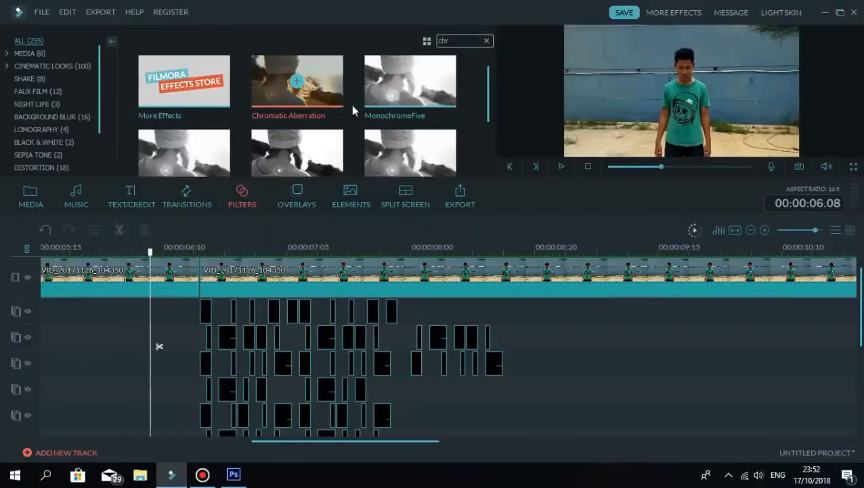
drag(321, 74, 210, 301)
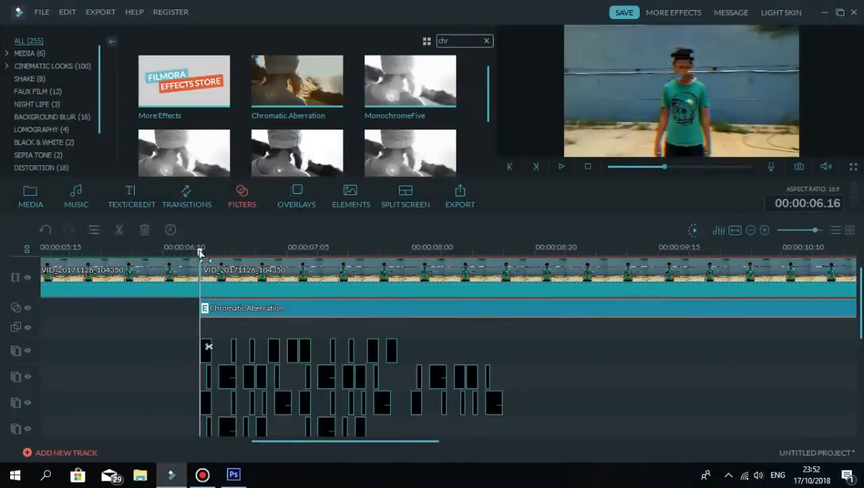
Step: Split the Chromatic Aberration filter at the end of the last strips, 00:00:08.15, and delete the remainder
drag(200, 252, 506, 259)
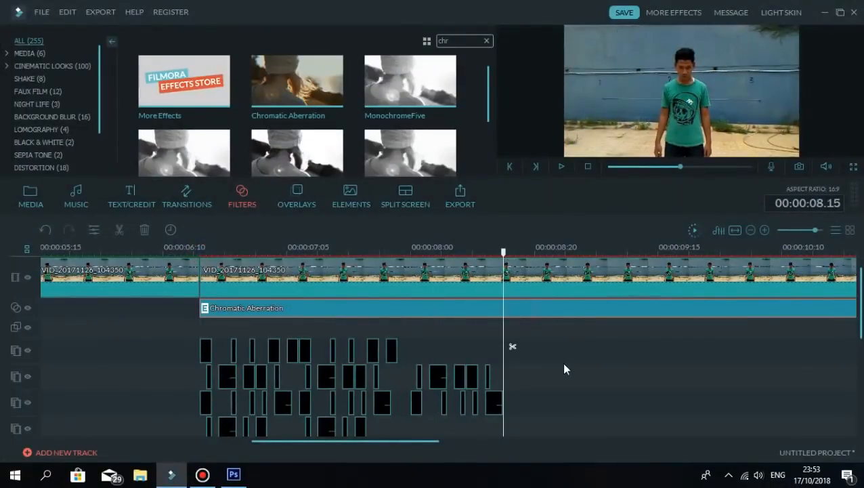
click(512, 346)
key(Delete)
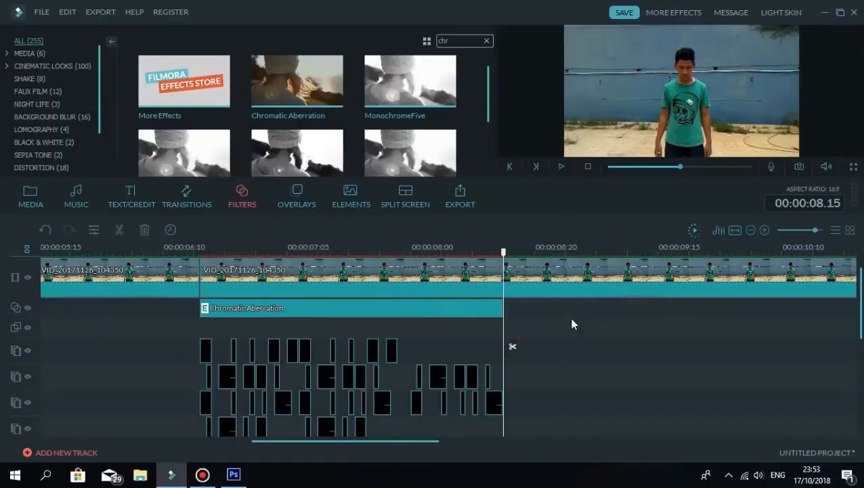
Step: Split the Chromatic Aberration filter at 00:00:07.10 and 00:00:07.11 and delete the short piece in between
drag(462, 256, 324, 252)
click(326, 346)
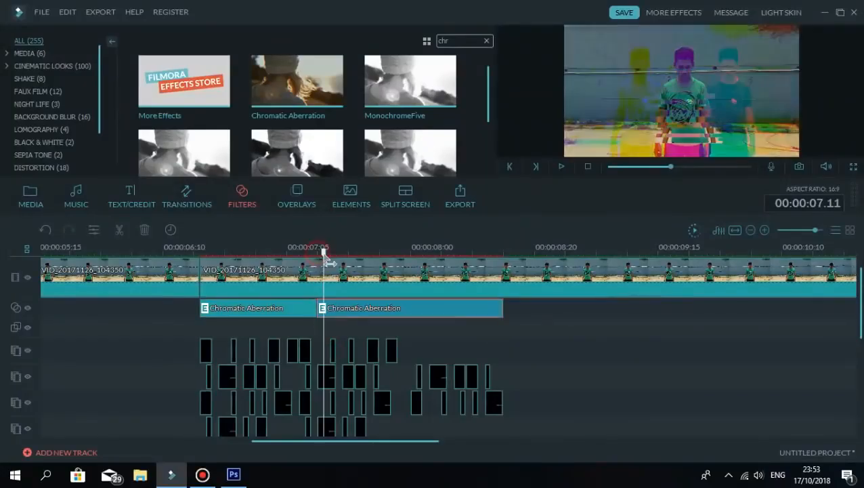
drag(317, 310, 324, 311)
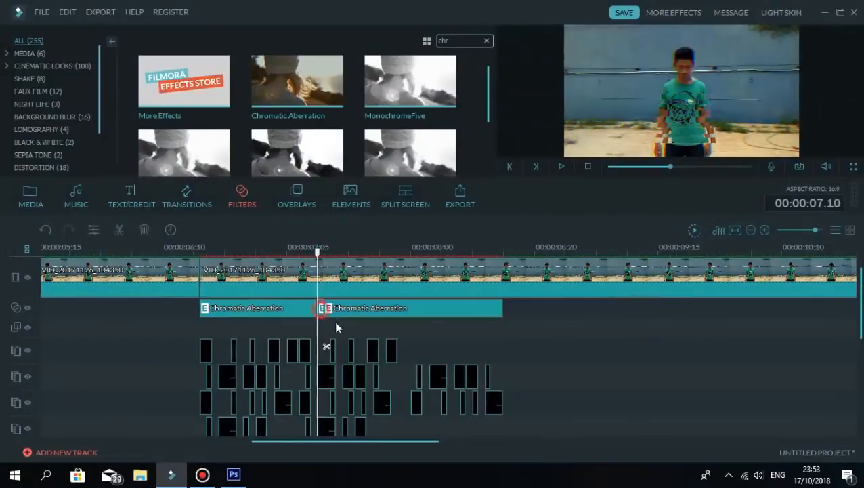
click(338, 322)
Step: Split the first Chromatic Aberration segment at 00:00:06.19 and 00:00:06.20 and delete the short piece in between
drag(317, 252, 225, 265)
click(227, 311)
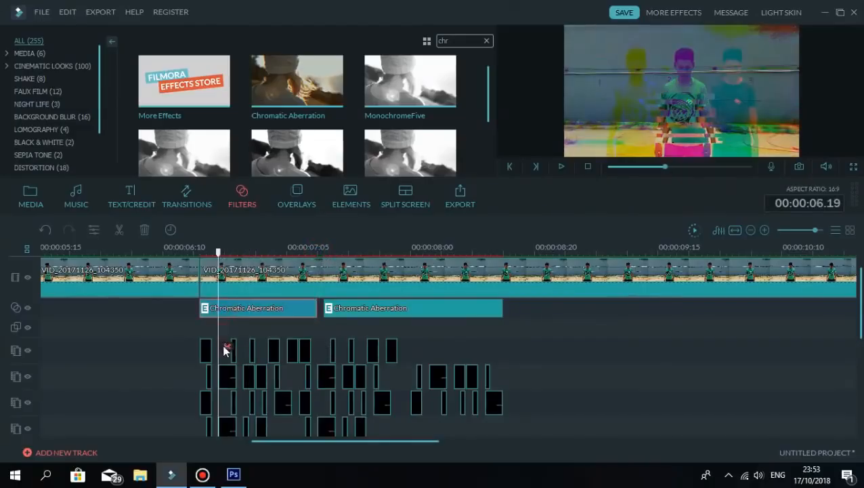
click(227, 346)
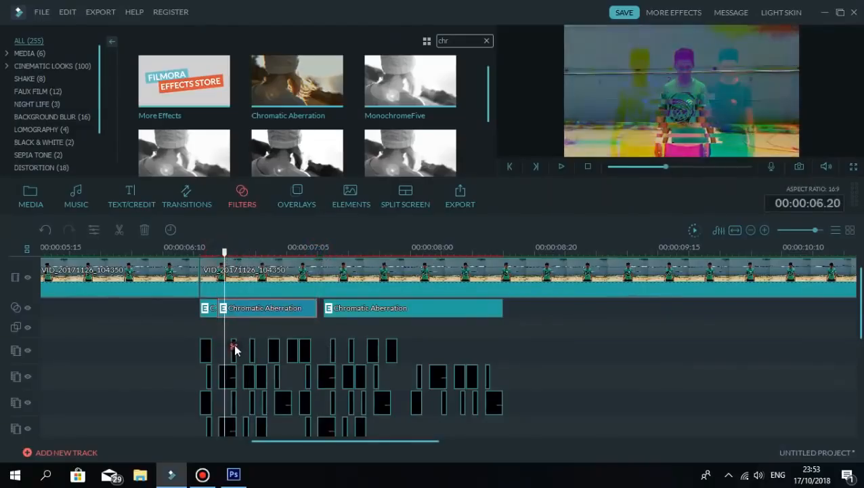
click(225, 308)
key(Delete)
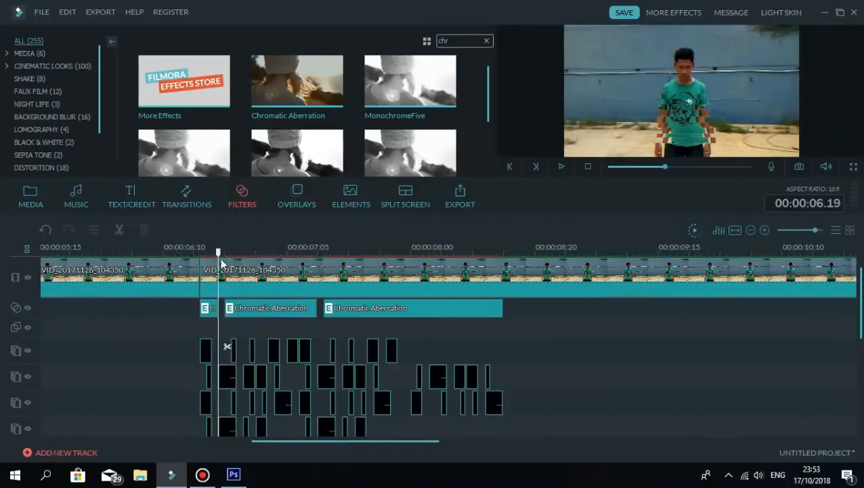
Step: Split the last Chromatic Aberration segment at 00:00:07.24 and 00:00:08.00 and delete the short piece in between
drag(264, 255, 406, 263)
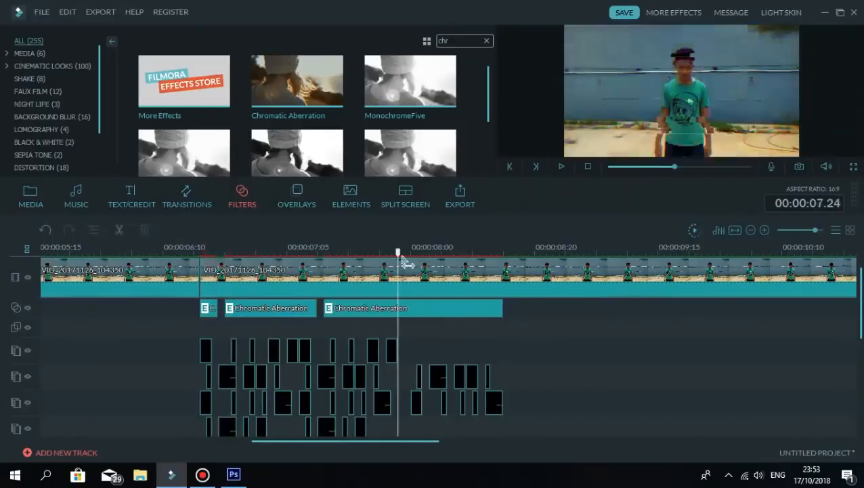
click(422, 310)
click(413, 346)
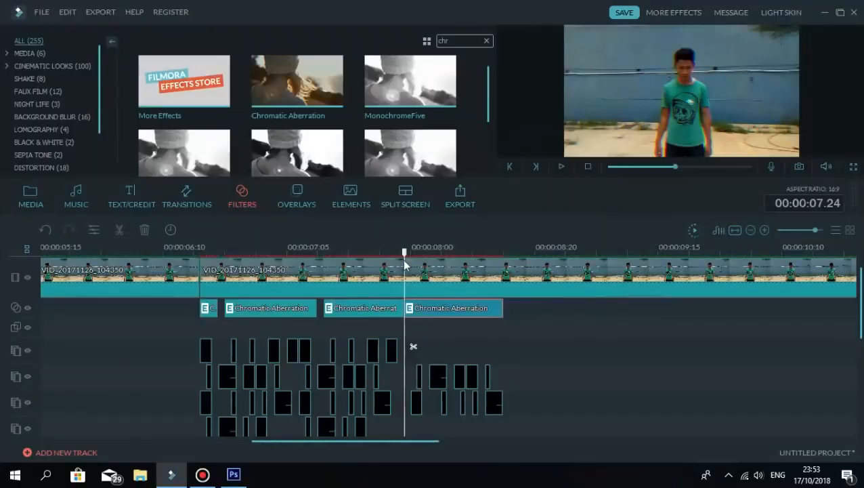
drag(405, 252, 411, 252)
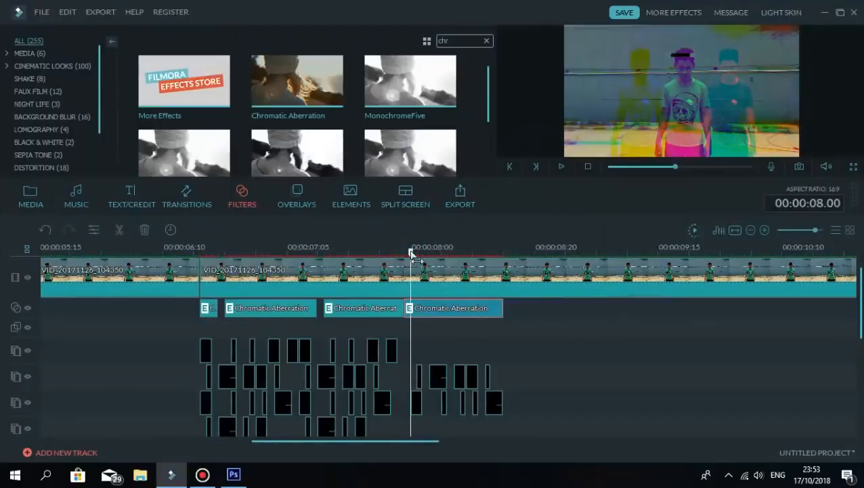
click(420, 346)
click(408, 311)
key(Delete)
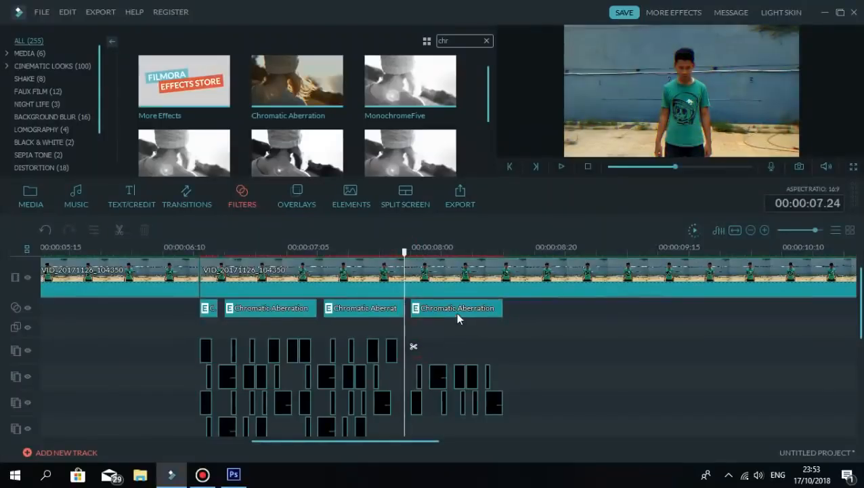
Step: Add the VHS Static 1 overlay to the overlay track, starting at the first glitch strips
drag(404, 252, 139, 268)
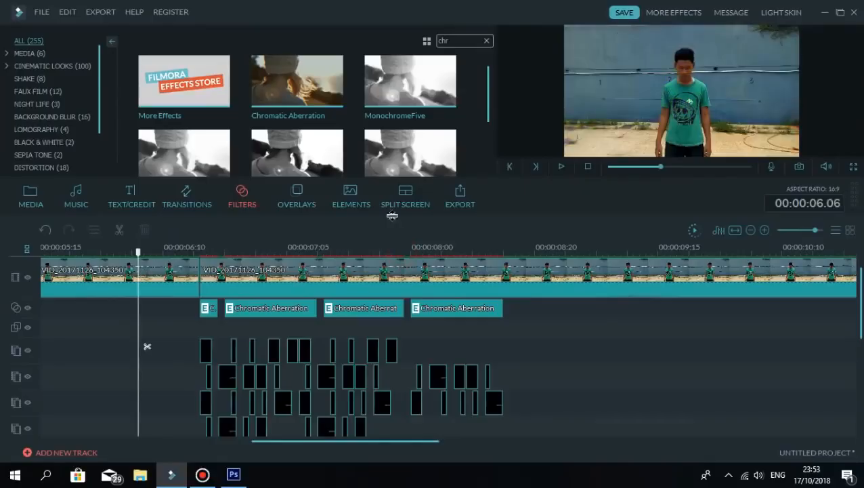
click(296, 198)
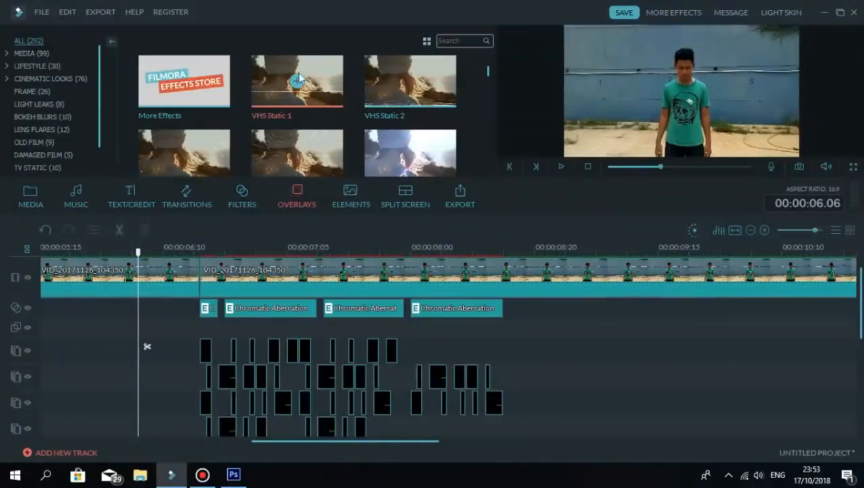
mouse_move(298, 80)
mouse_down()
mouse_move(465, 226)
mouse_move(379, 296)
mouse_move(196, 326)
mouse_move(209, 326)
mouse_up()
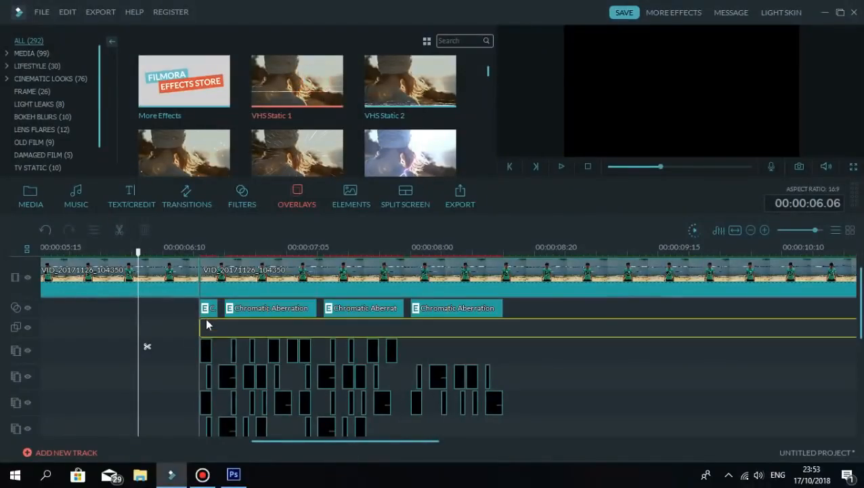
drag(293, 295, 258, 283)
Step: Split the VHS Static 1 overlay at the end of the last strips, 00:00:08.15, and delete the remainder
drag(201, 253, 509, 259)
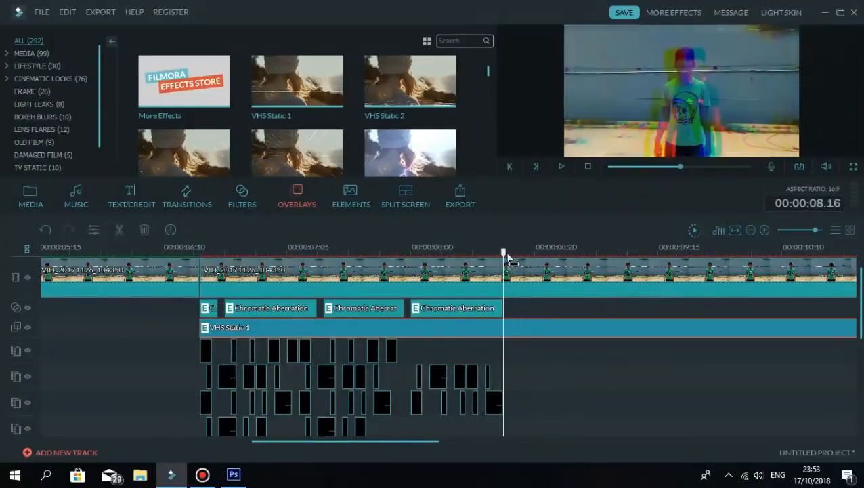
click(512, 346)
click(556, 328)
key(Delete)
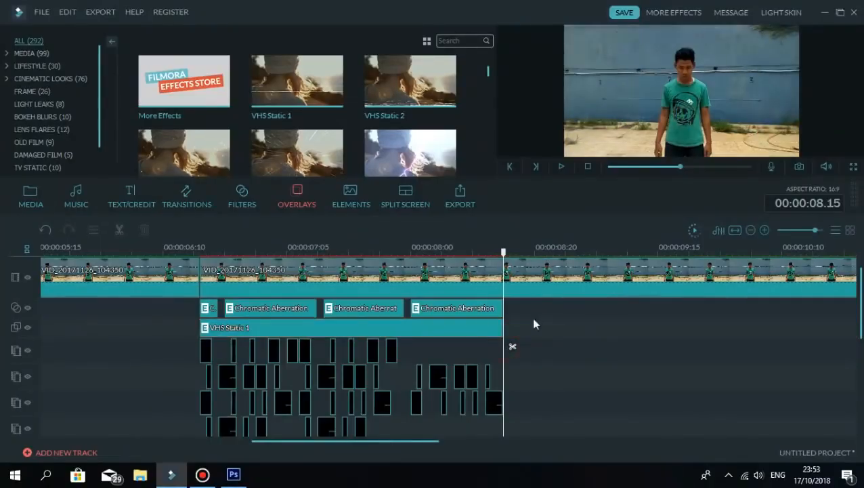
Step: Render the preview, enlarge the preview area and play the glitch sequence from 00:00:06.08 until past its end
drag(510, 260, 151, 255)
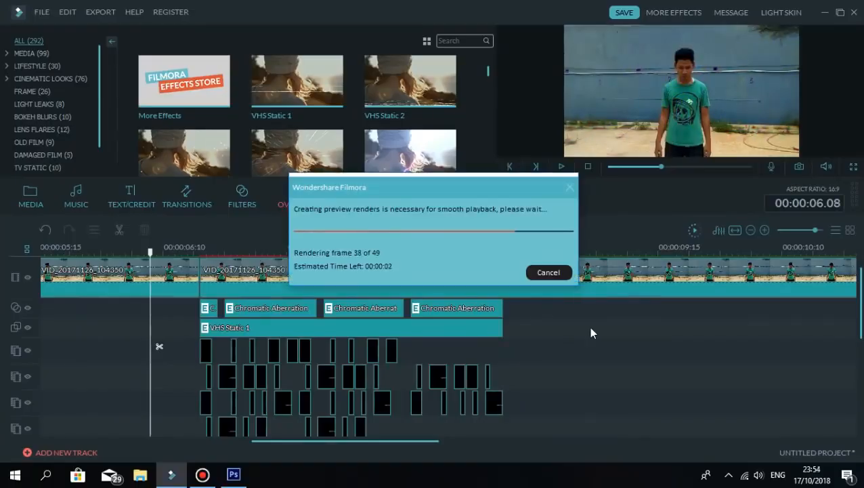
drag(583, 216, 584, 307)
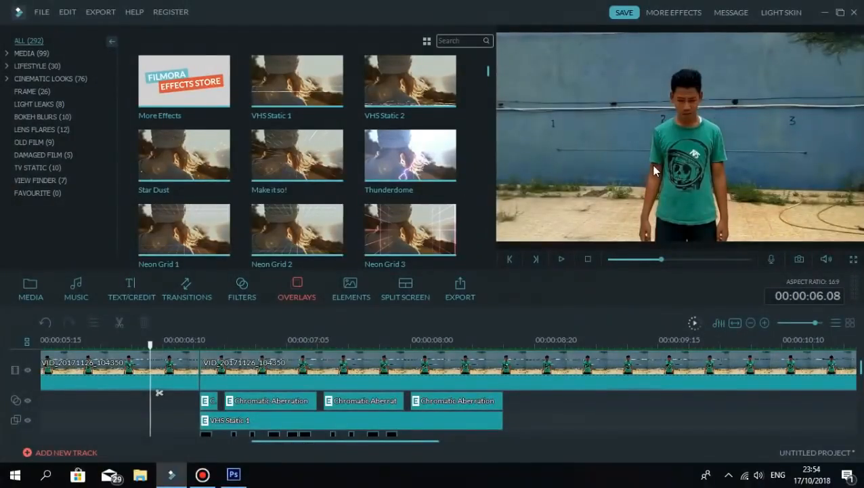
key(space)
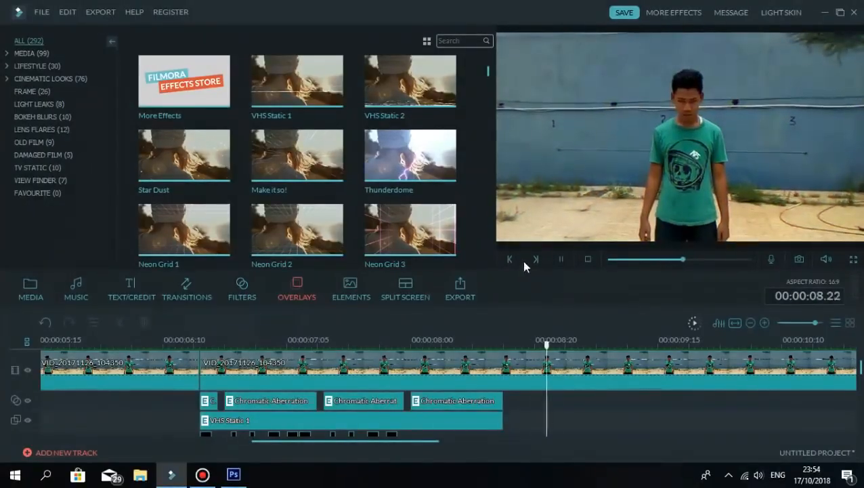
click(560, 259)
Step: Replay the glitch sequence several times from just before the first strips to check the combined filter and overlay
click(181, 340)
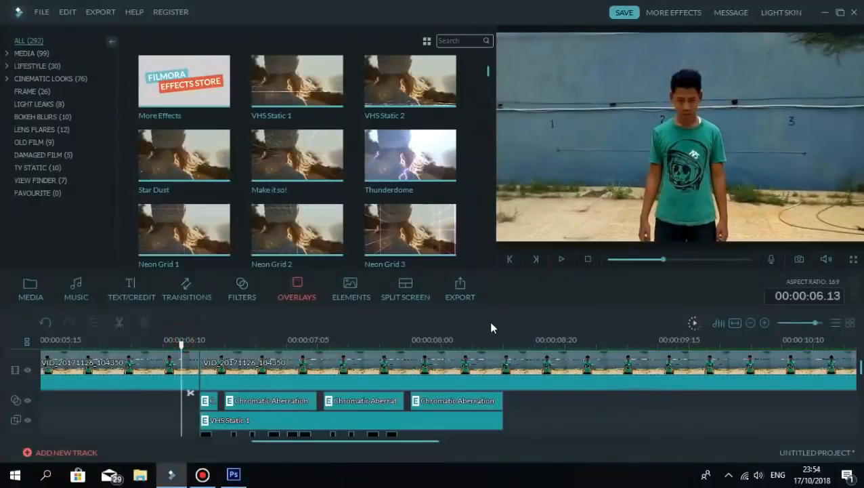
key(space)
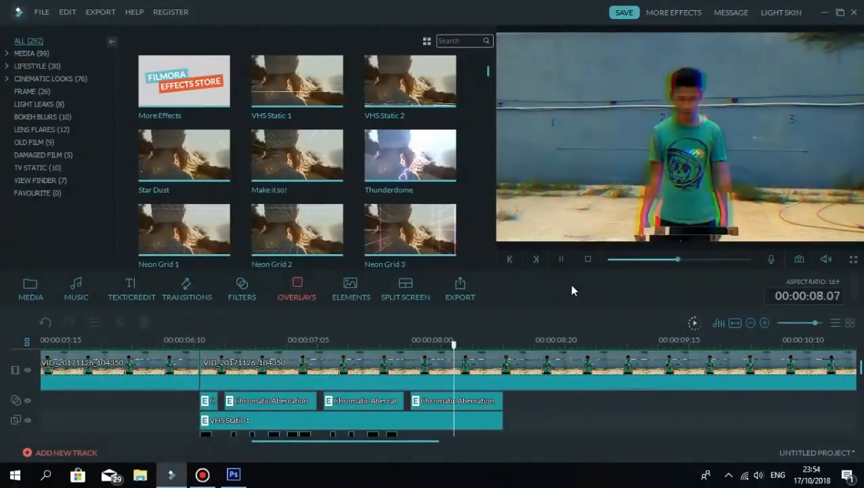
click(561, 258)
drag(604, 344, 305, 349)
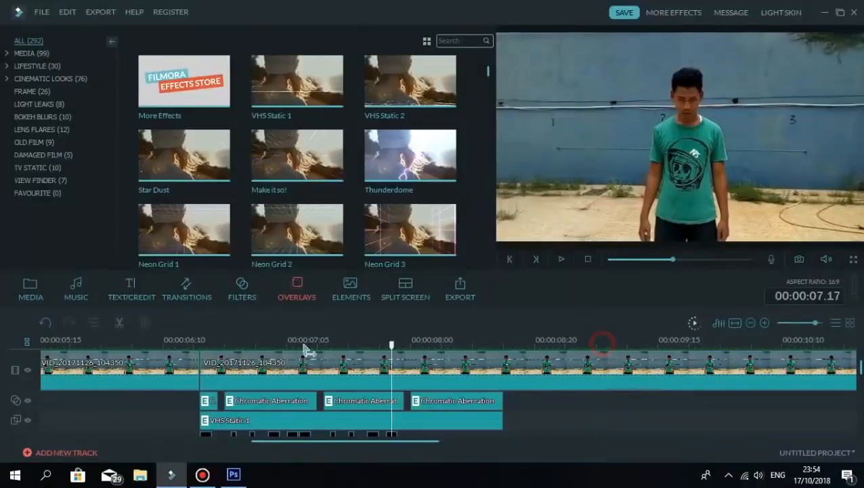
click(196, 339)
key(space)
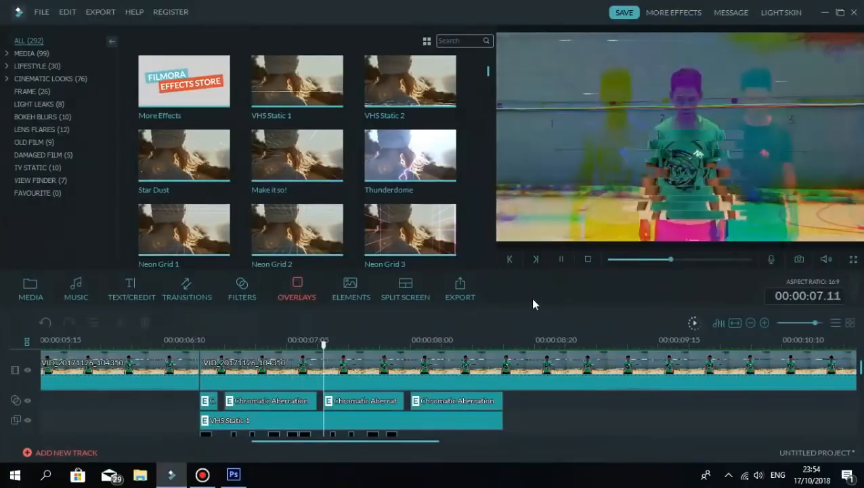
click(561, 259)
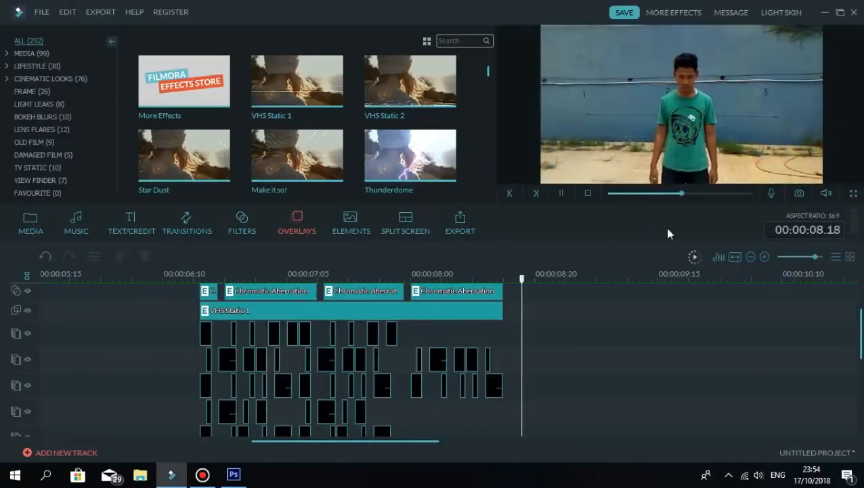
click(561, 193)
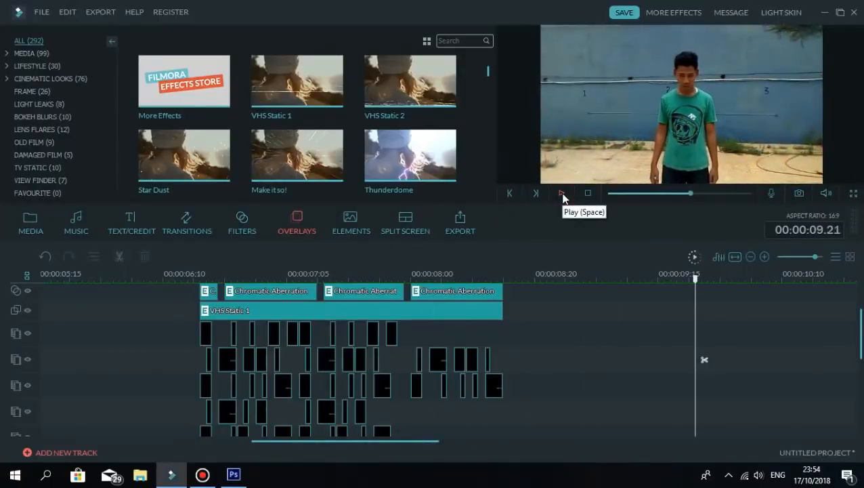